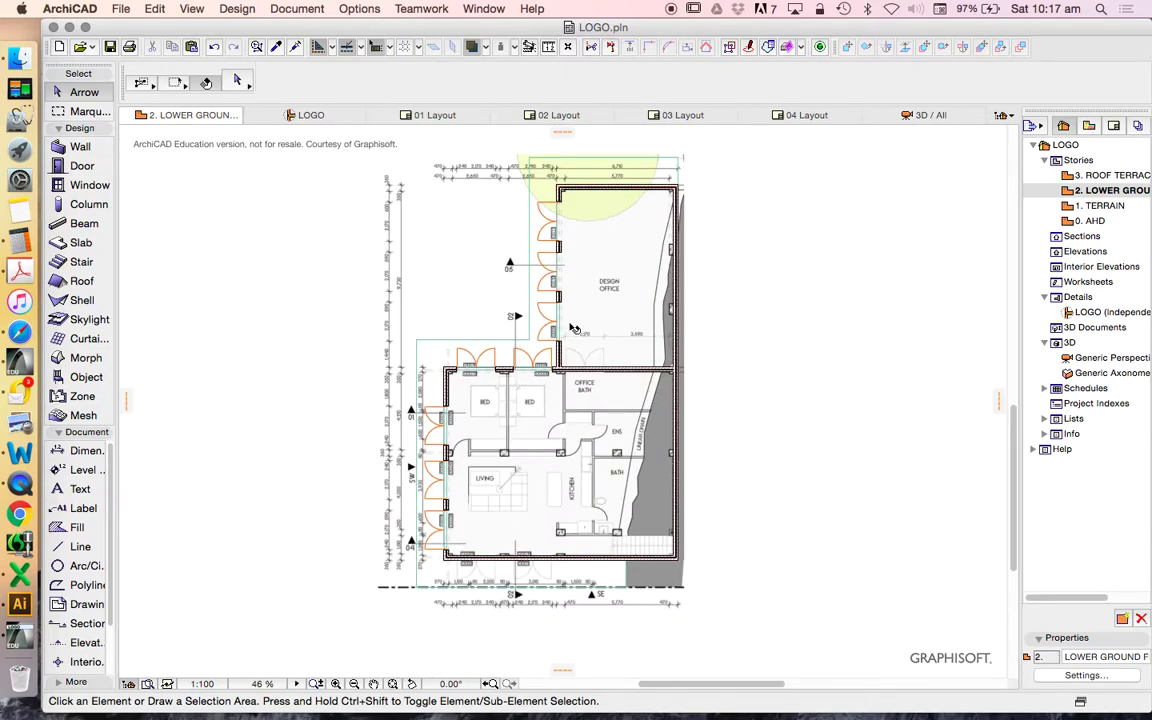
Draw a horizontal section line about 13.8 m long through the Design Office, facing the upper end of the plan.
scroll(626, 327, up, 3)
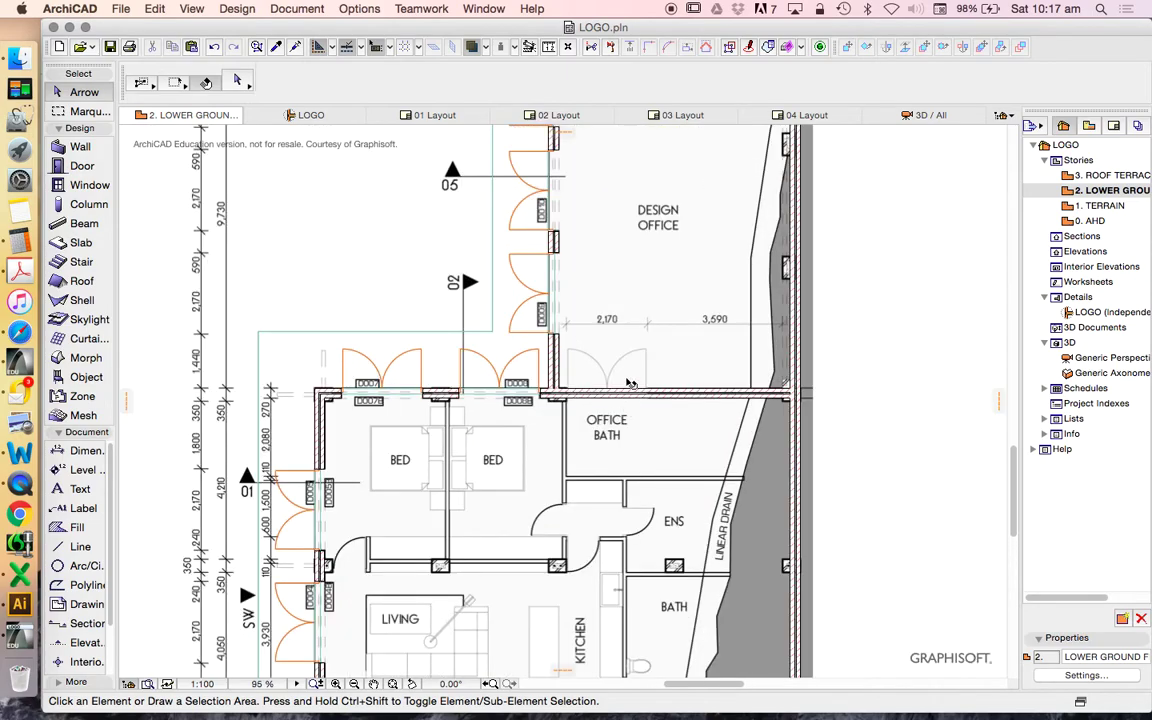
scroll(615, 300, down, 2)
scroll(615, 300, down, 3)
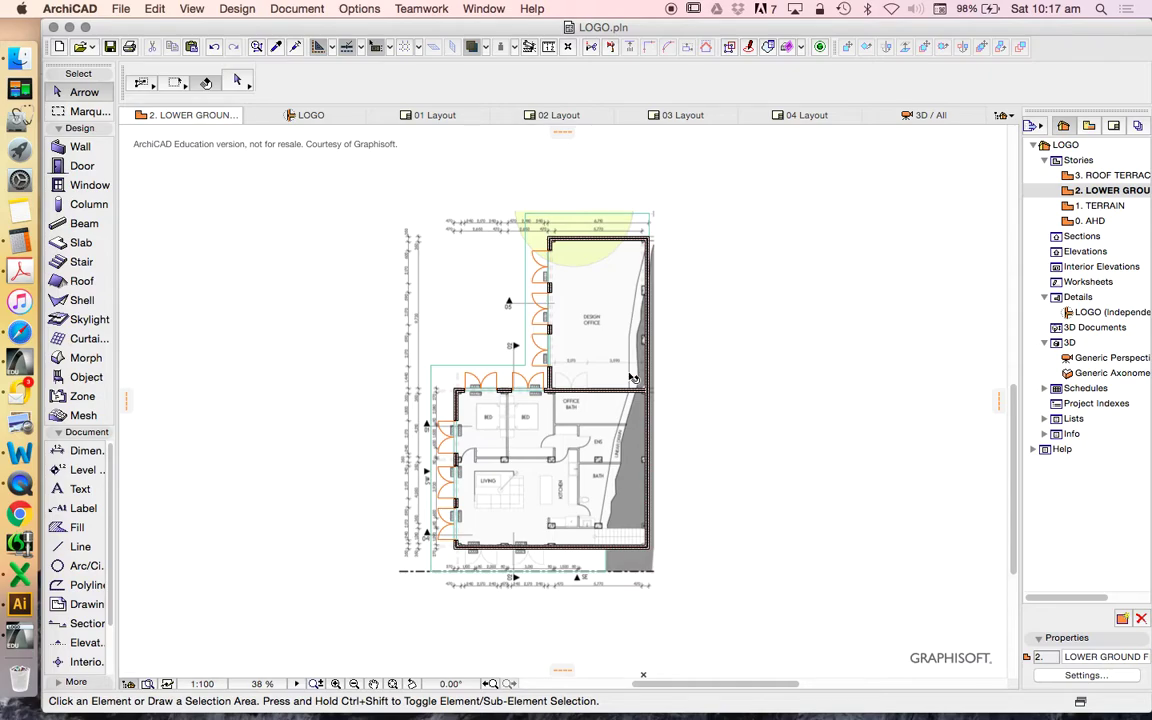
scroll(517, 301, up, 2)
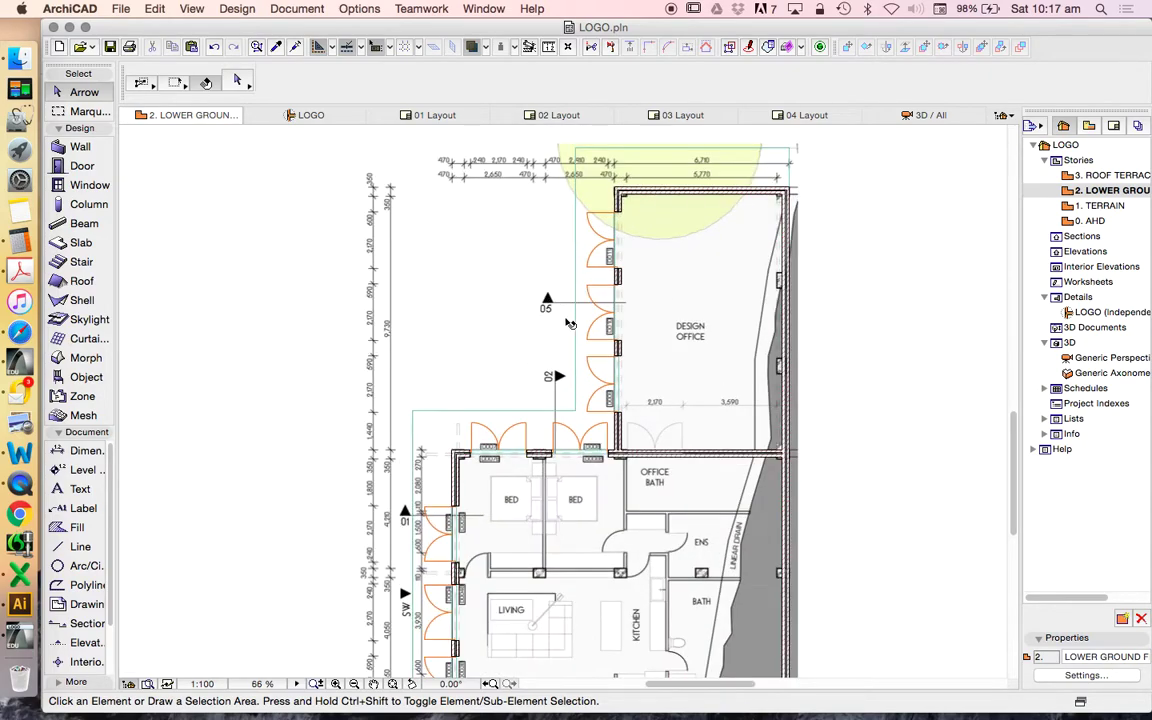
click(77, 627)
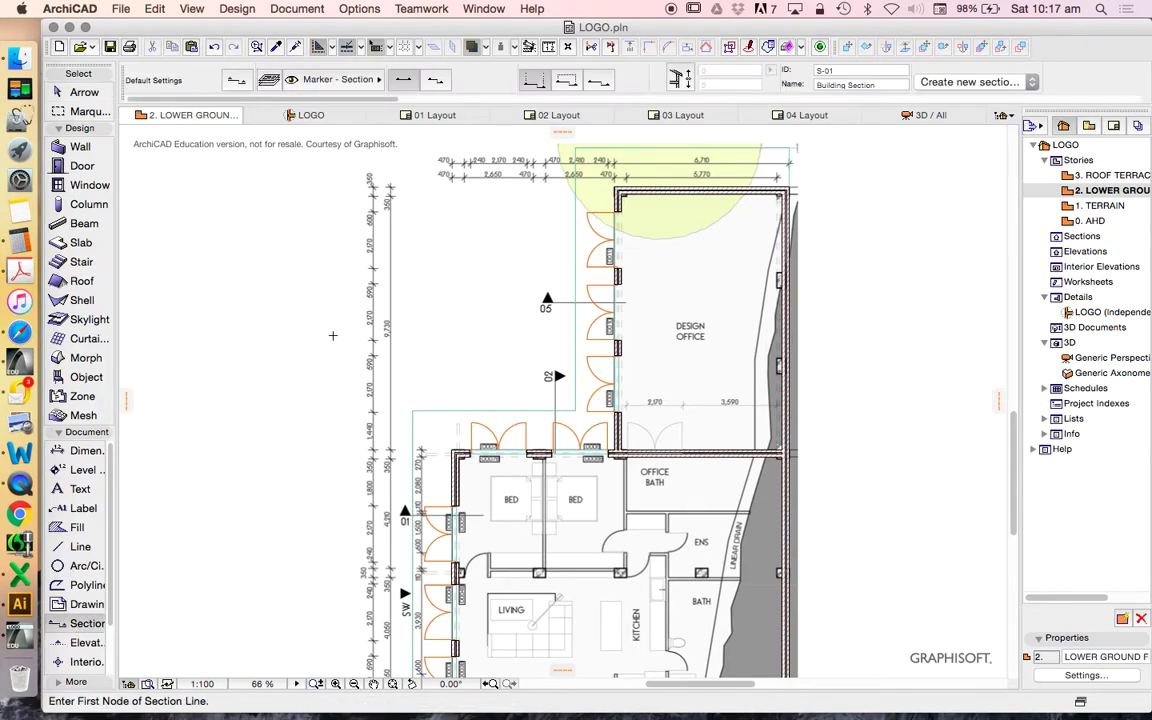
scroll(333, 335, down, 1)
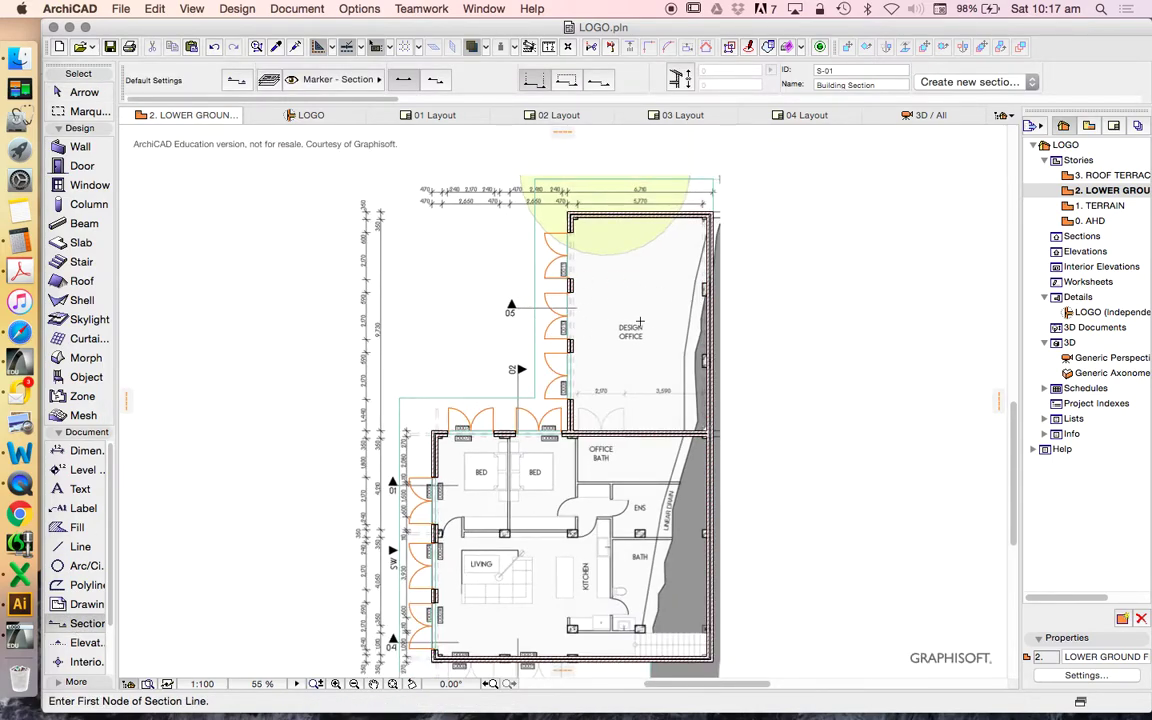
scroll(640, 322, up, 2)
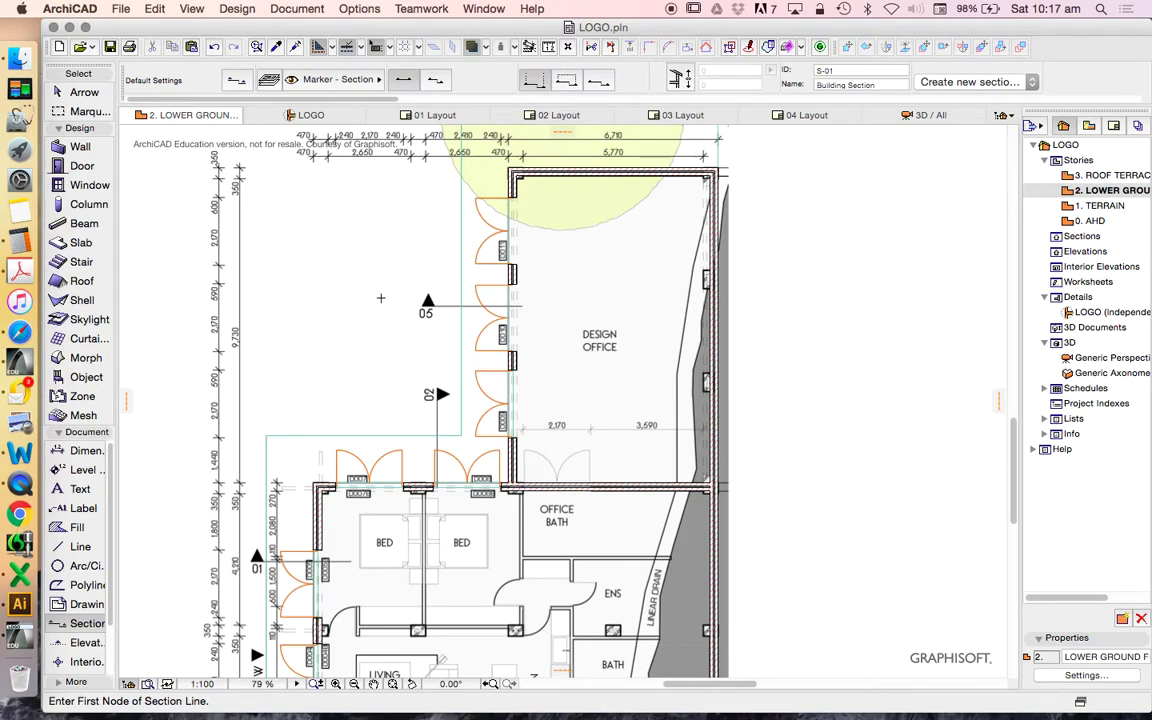
click(380, 305)
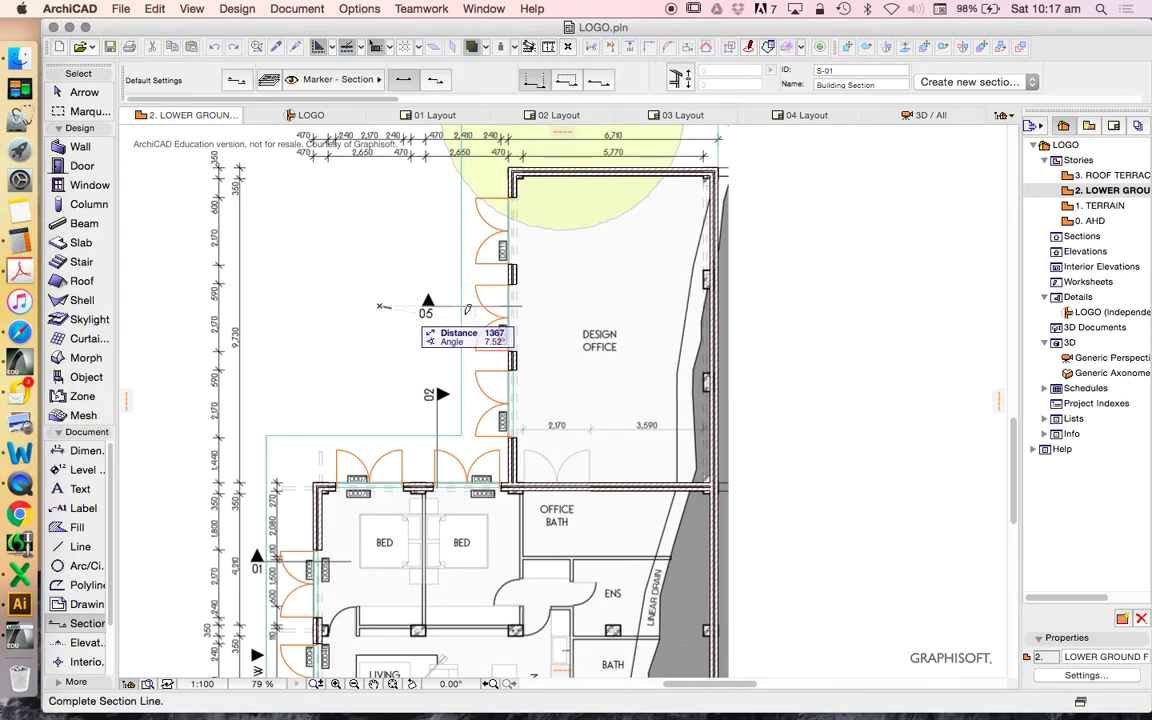
click(802, 305)
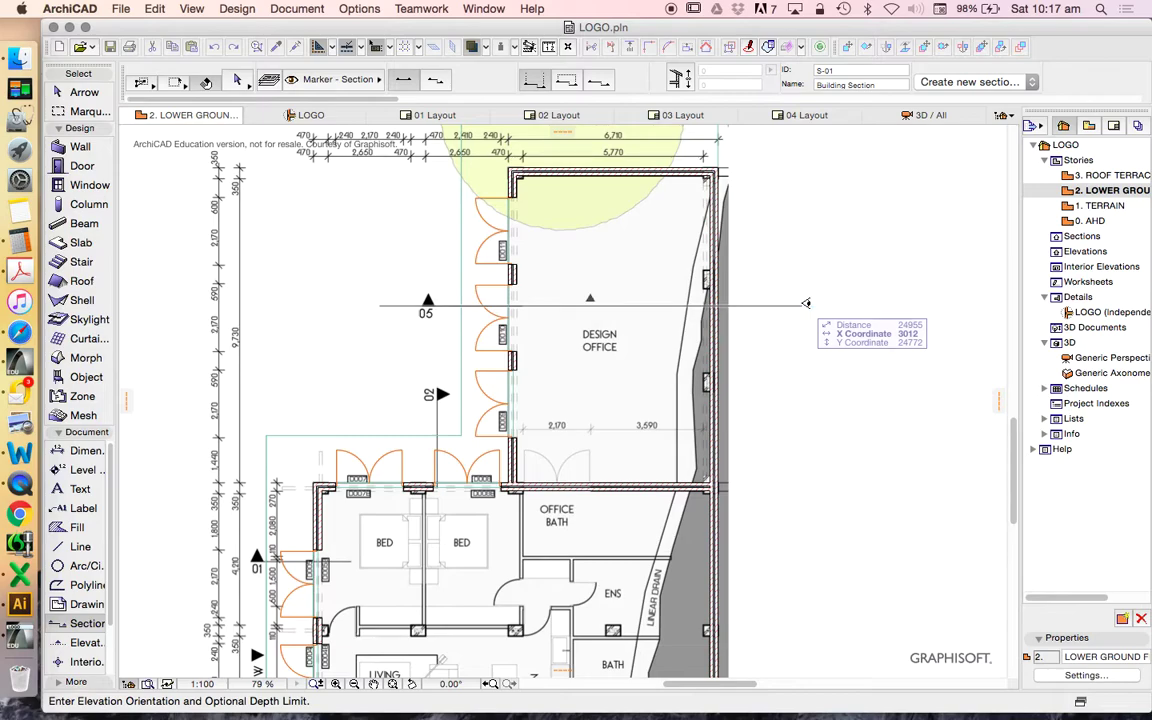
click(787, 224)
scroll(721, 307, down, 3)
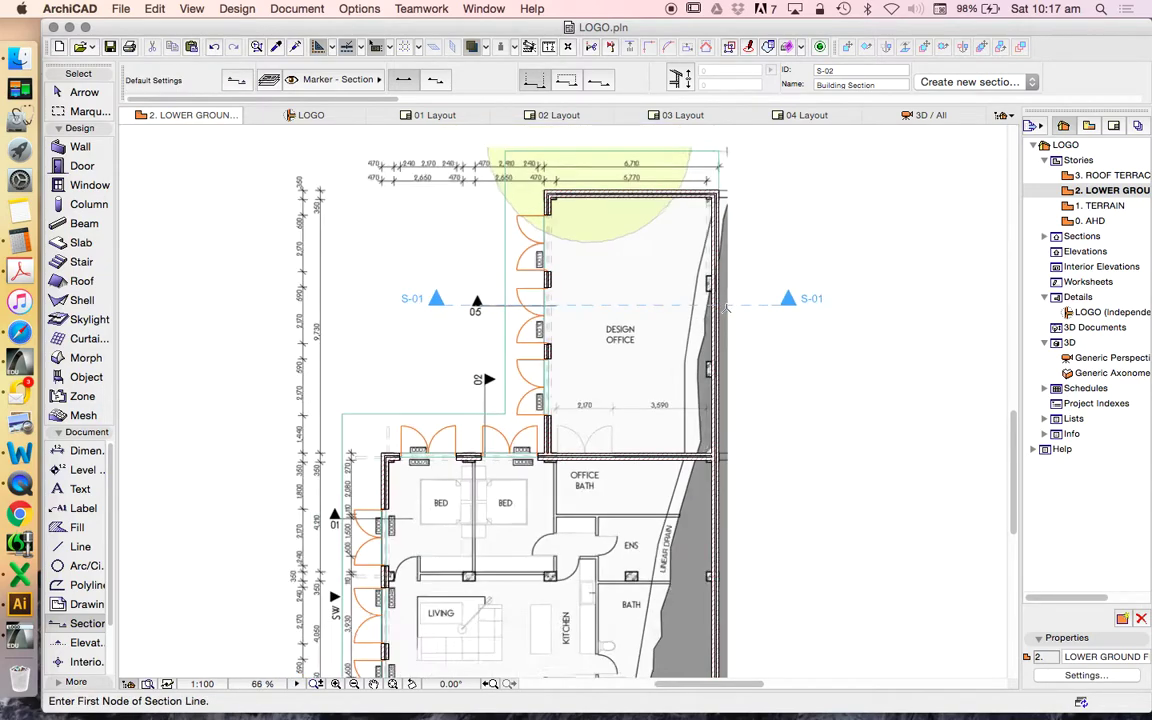
Select the new section line across the Design Office and open its section view.
click(84, 92)
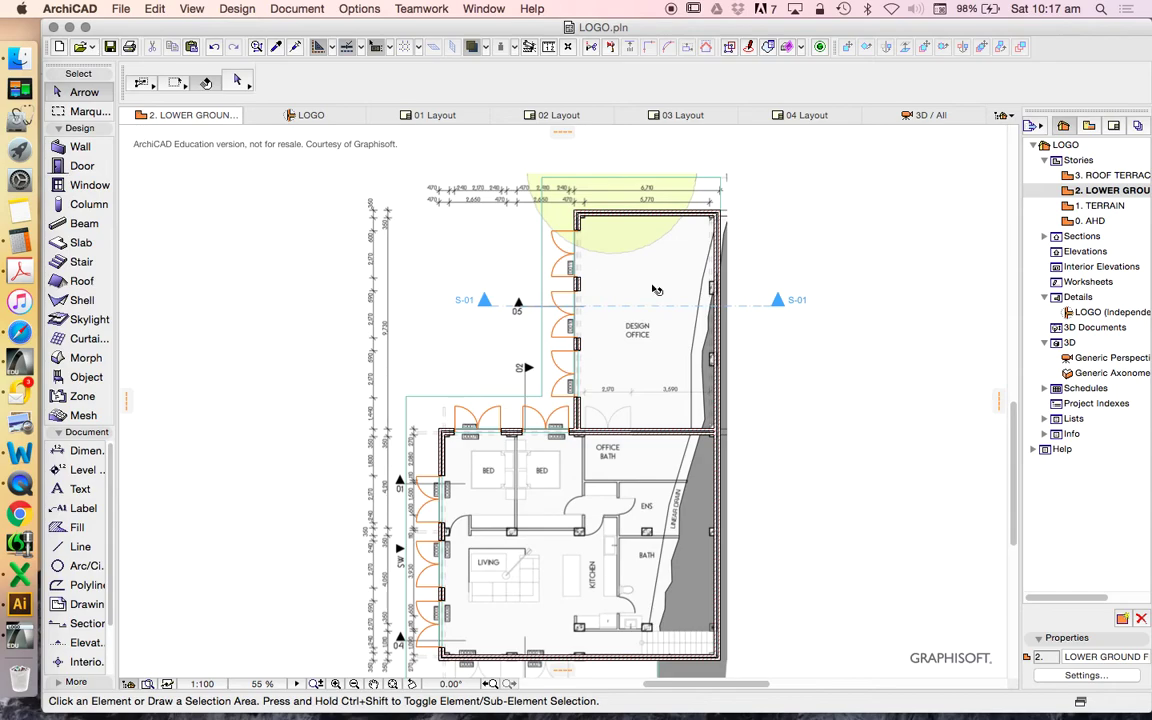
click(767, 315)
scroll(447, 307, down, 3)
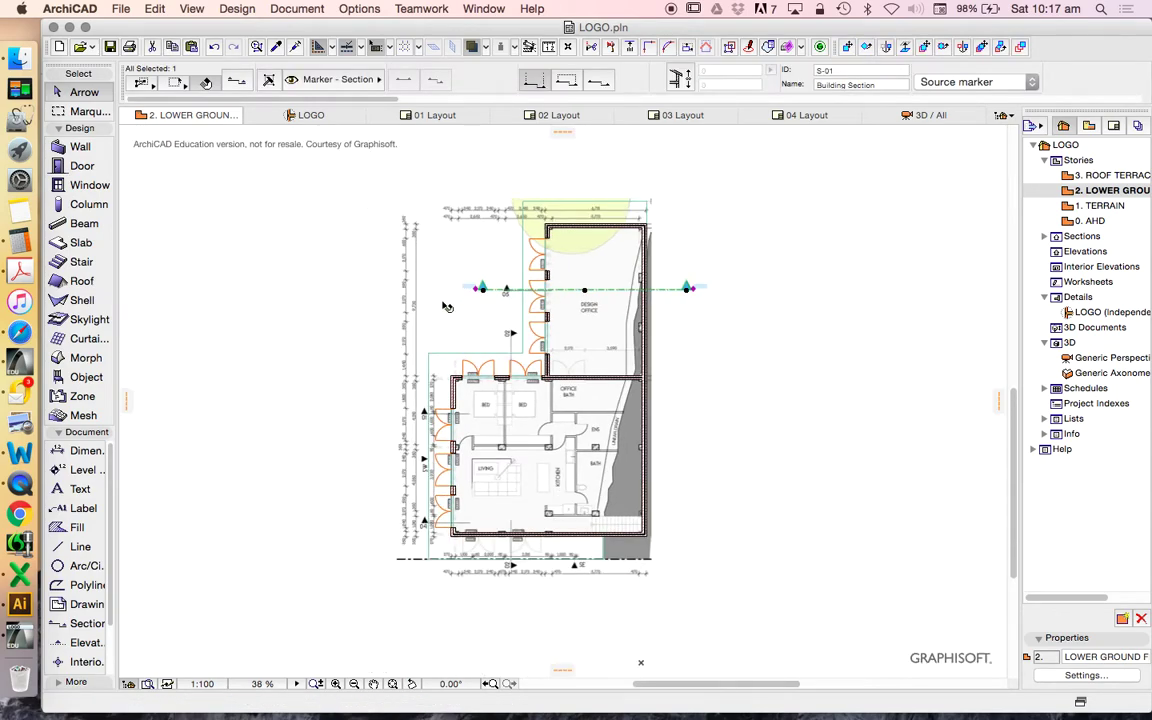
scroll(546, 288, up, 4)
scroll(641, 318, down, 2)
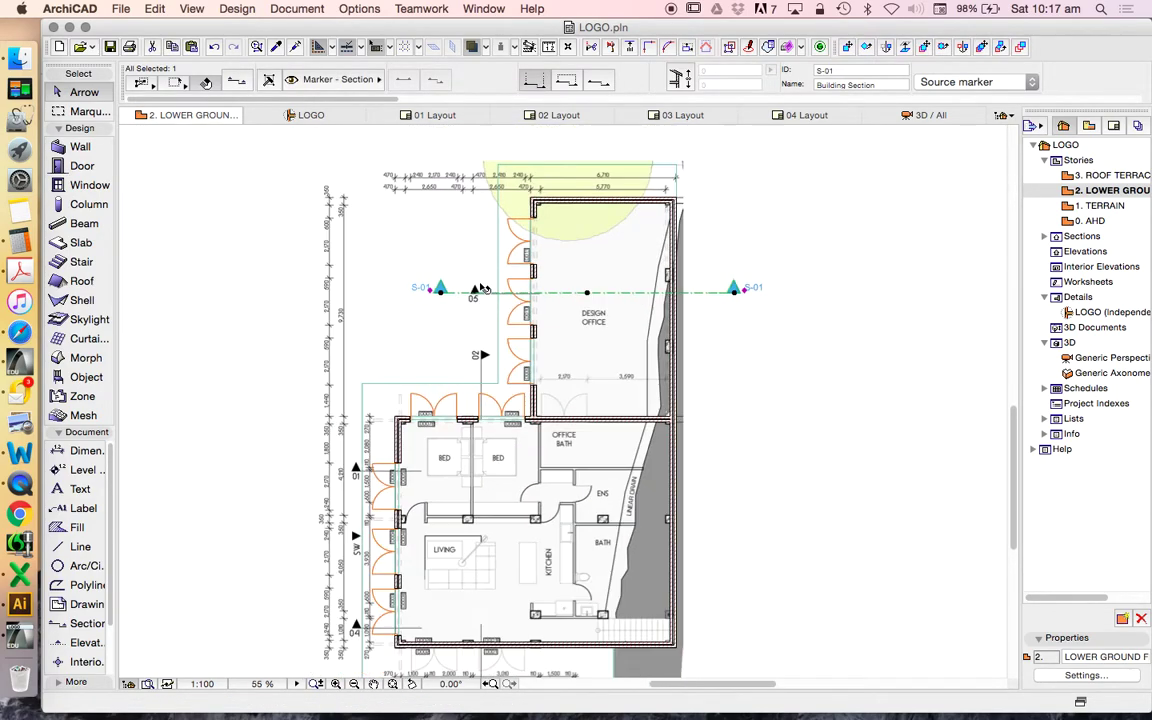
scroll(765, 262, up, 1)
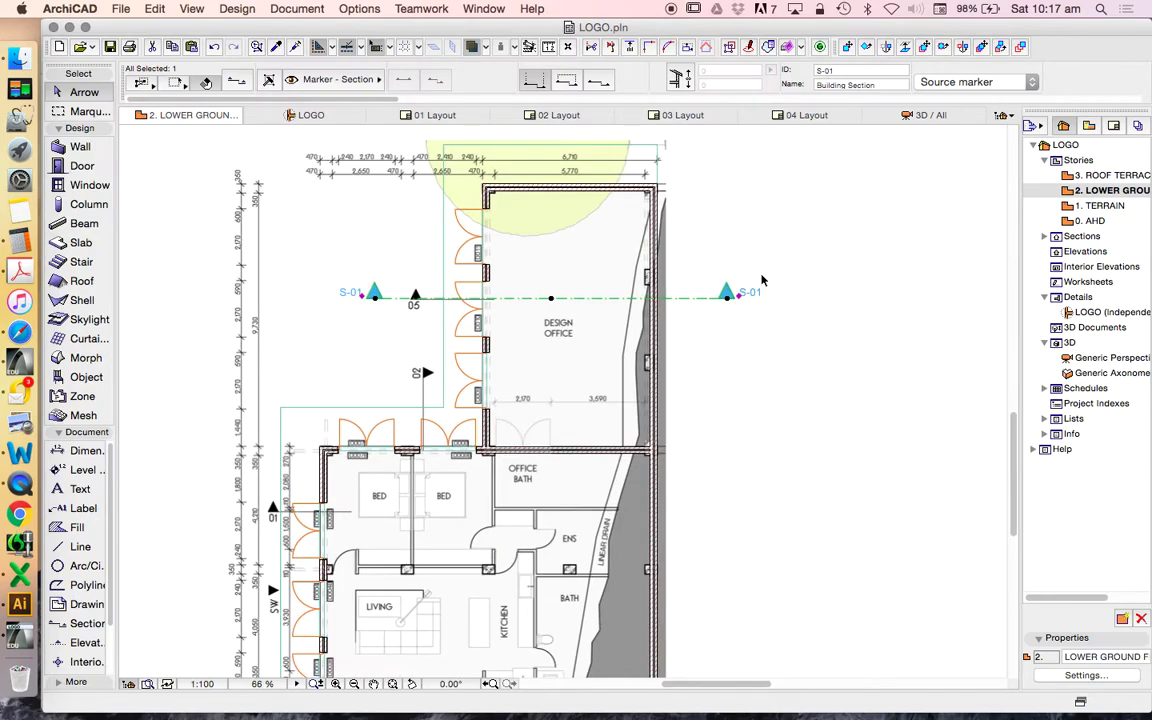
right_click(844, 249)
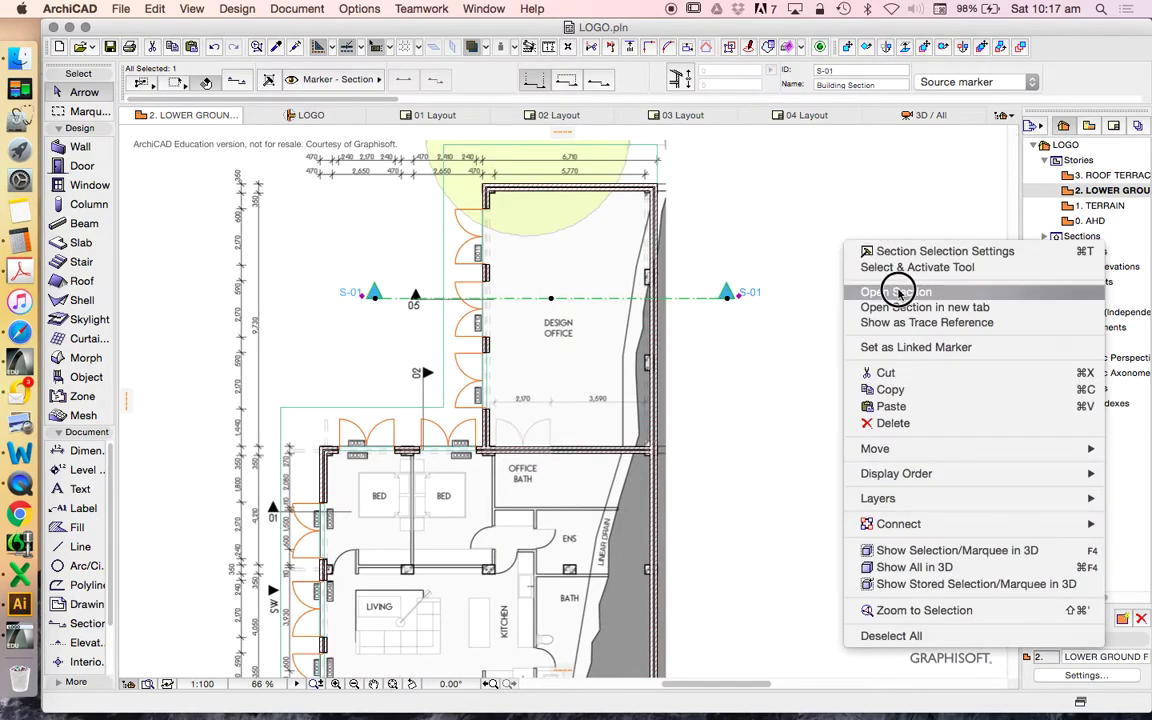
click(898, 291)
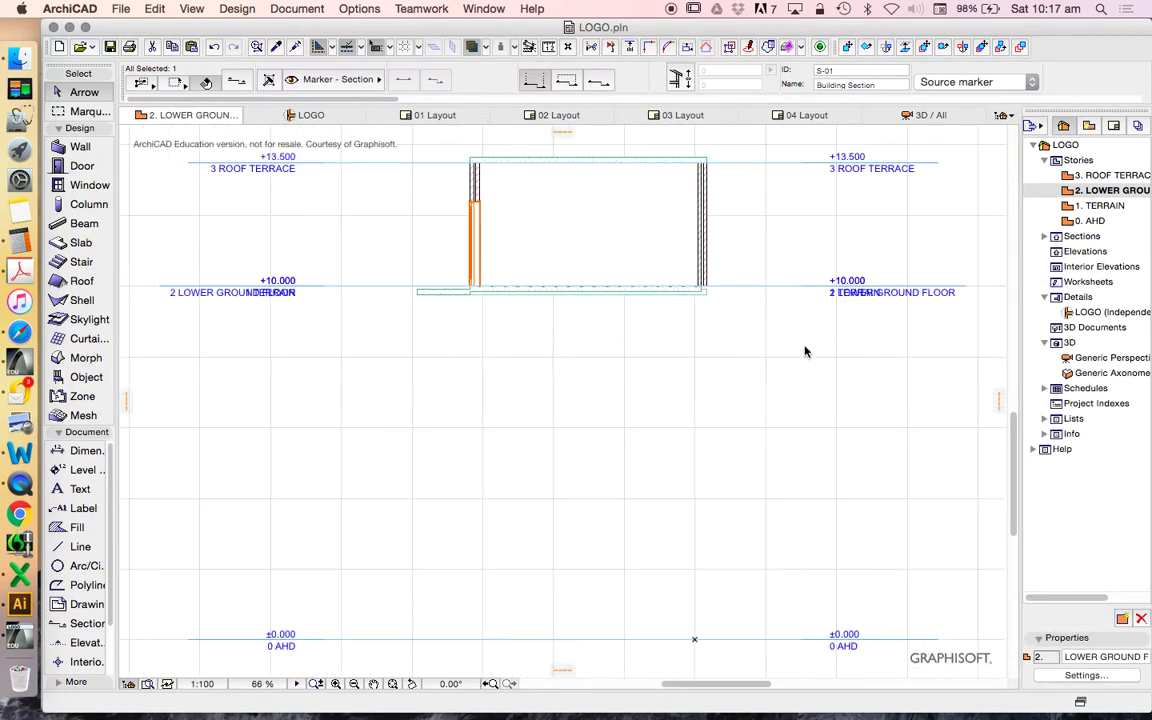
scroll(617, 330, down, 2)
scroll(617, 322, up, 3)
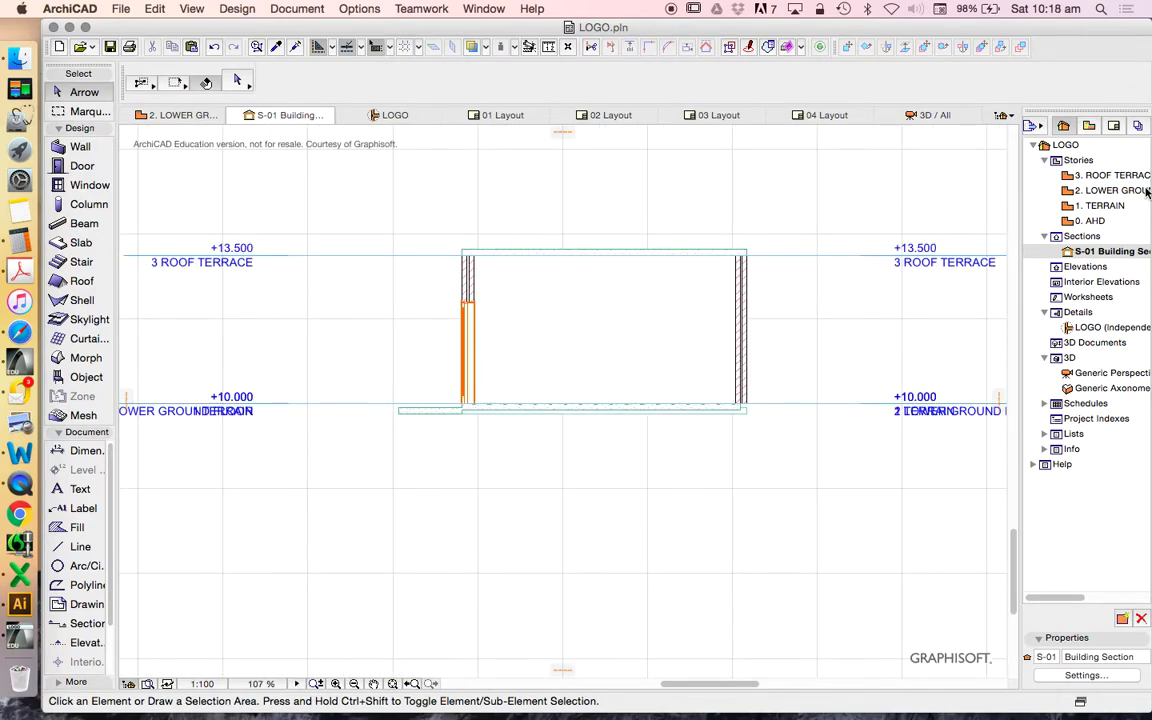
Set the Terrain story's height to next to 1000 in the story settings.
right_click(1096, 195)
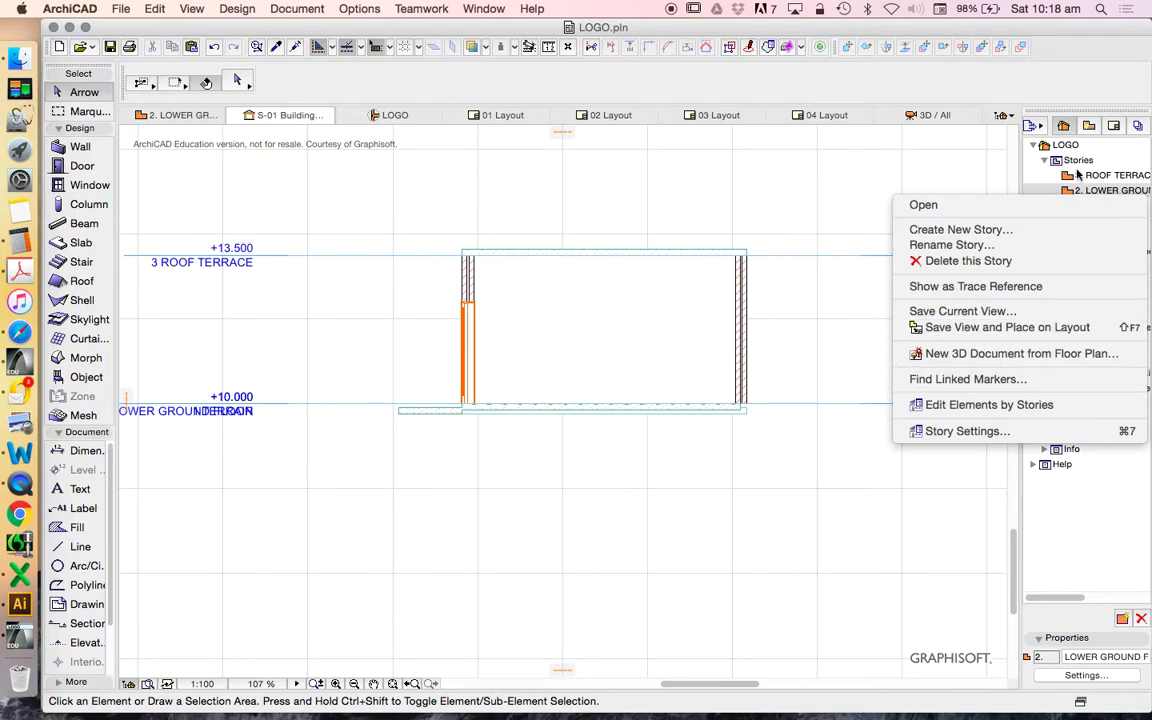
click(1077, 172)
right_click(1100, 192)
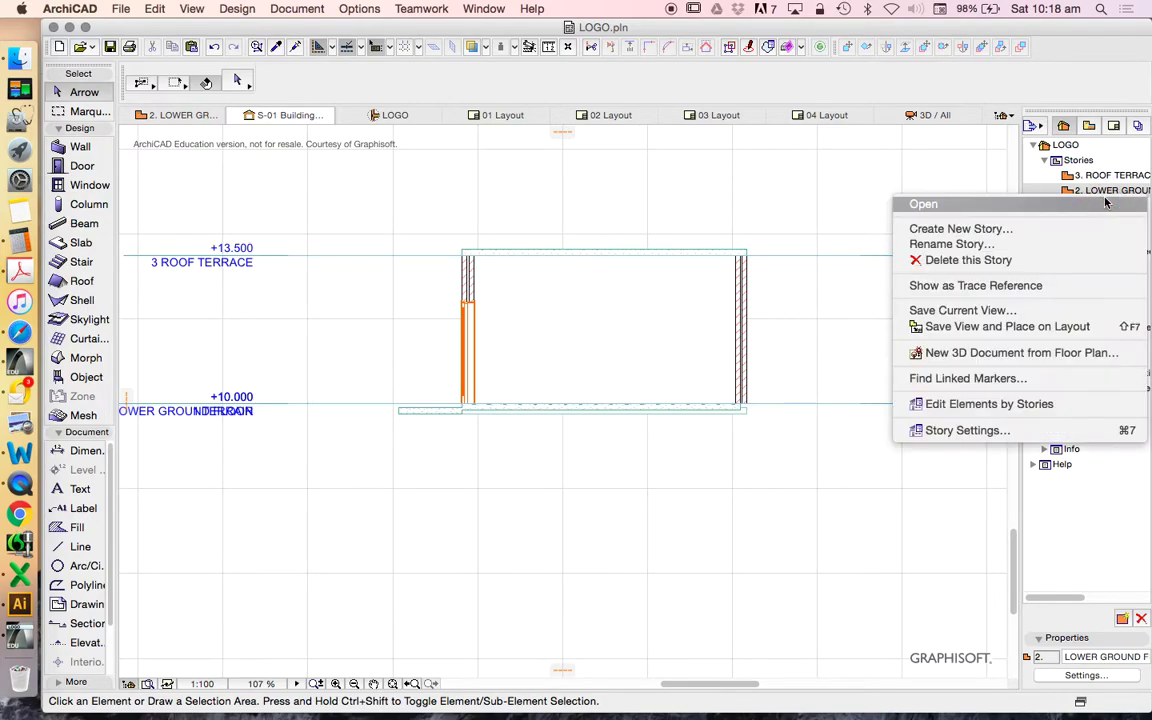
click(975, 430)
click(831, 224)
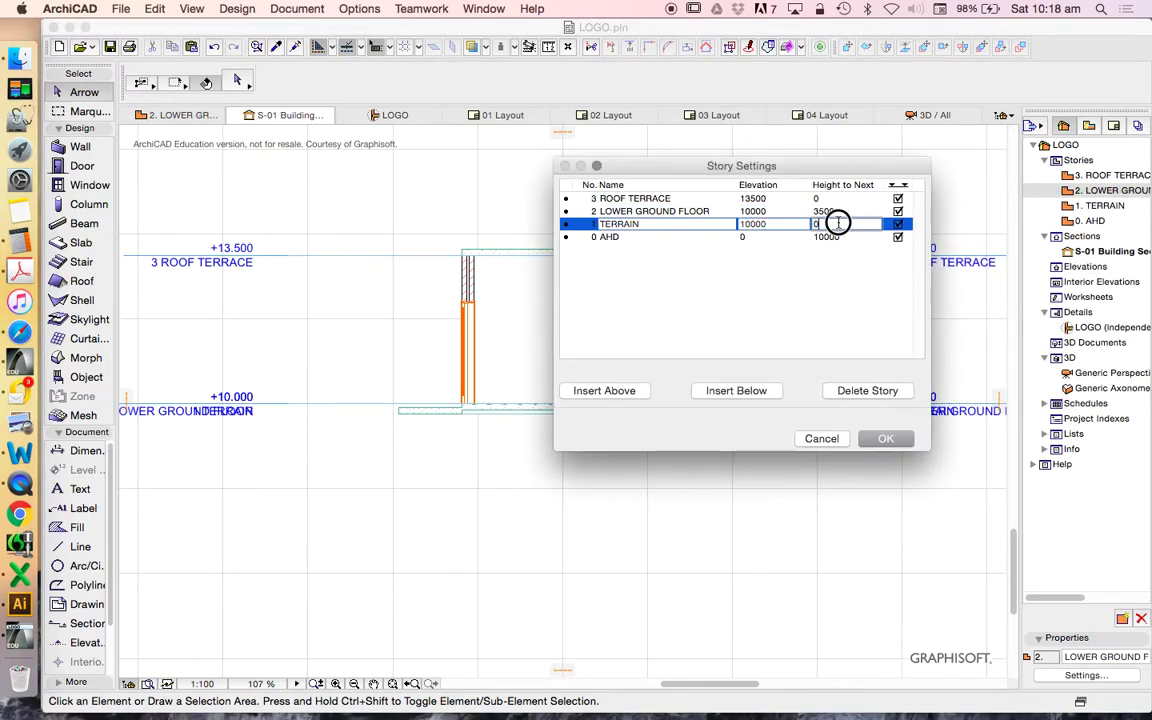
text(1000)
key(Up)
key(Up)
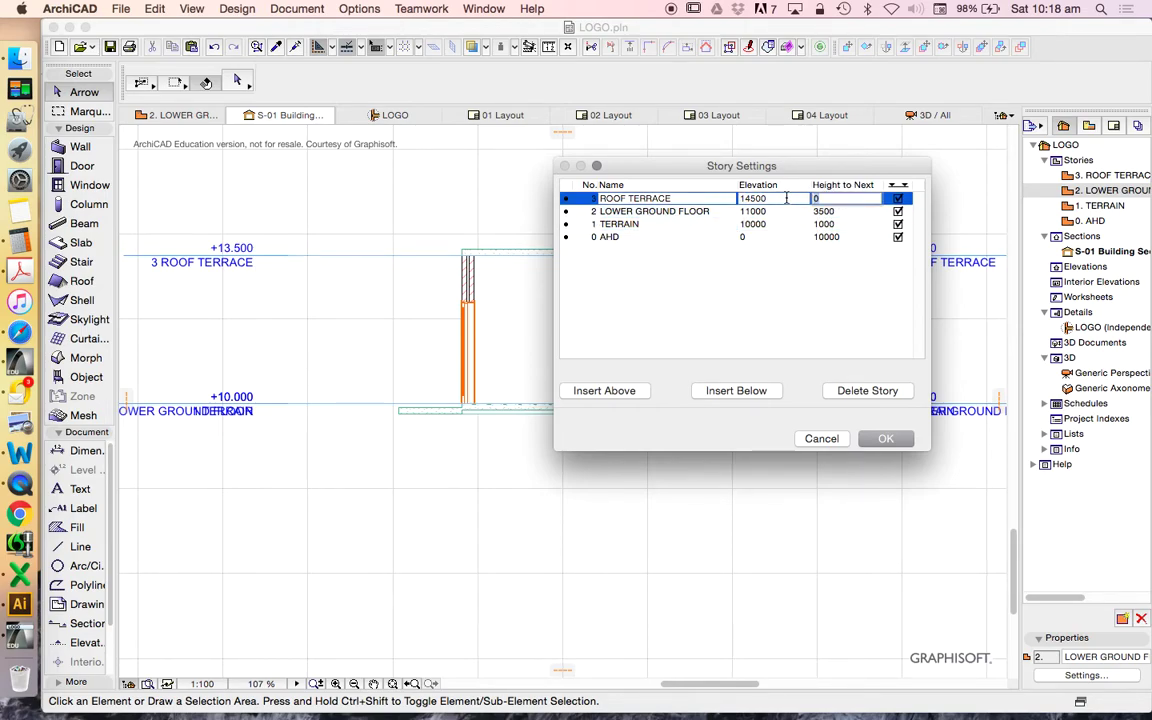
text(1000)
click(875, 440)
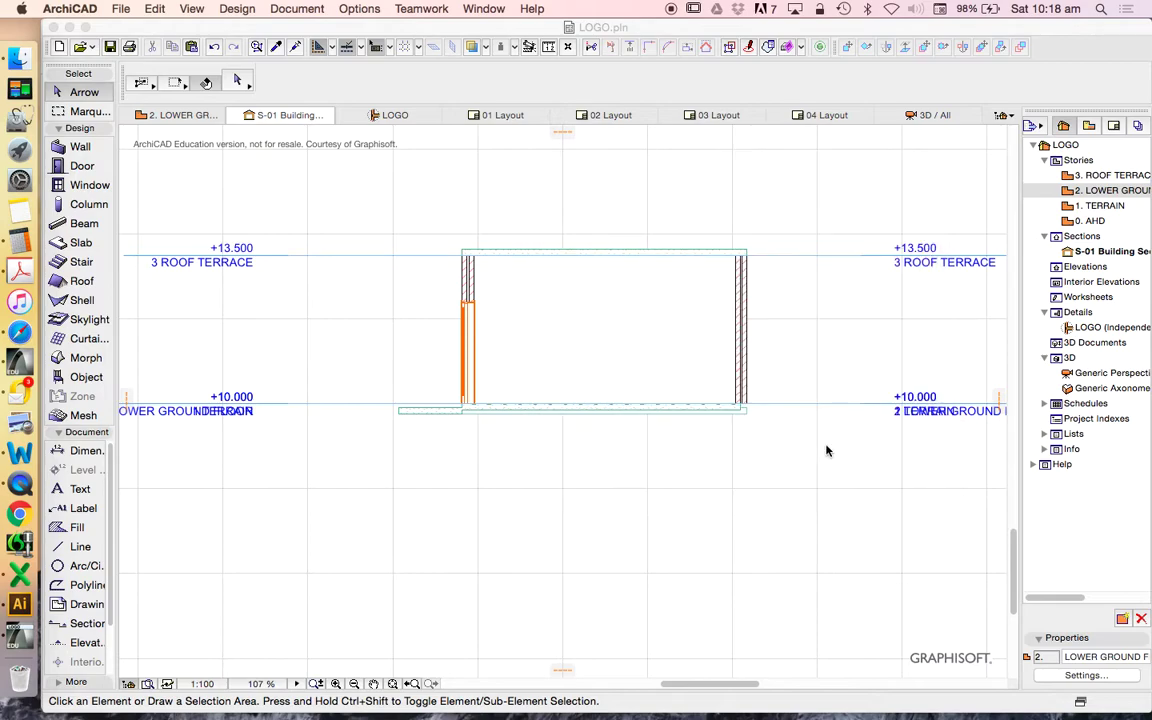
Examine the floor slab and the lower slab beneath it where they meet the door wall in the section.
scroll(555, 398, down, 5)
scroll(615, 345, up, 3)
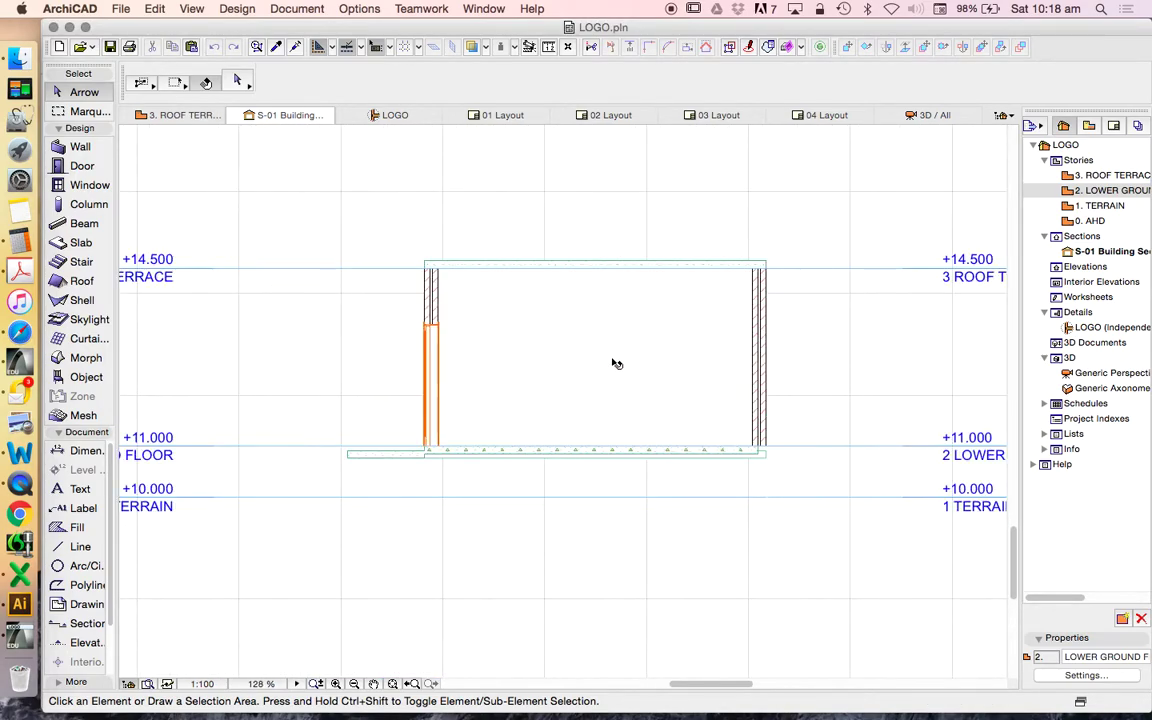
scroll(494, 470, up, 3)
click(443, 437)
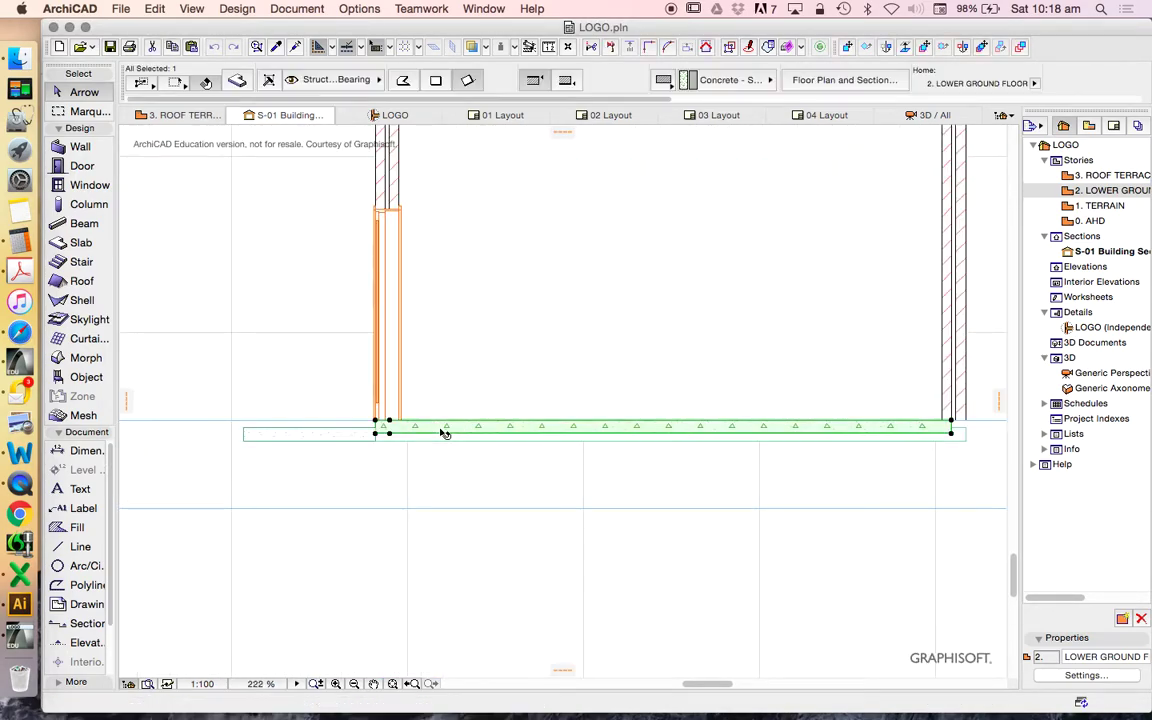
scroll(365, 440, down, 2)
scroll(375, 440, up, 4)
scroll(350, 440, down, 3)
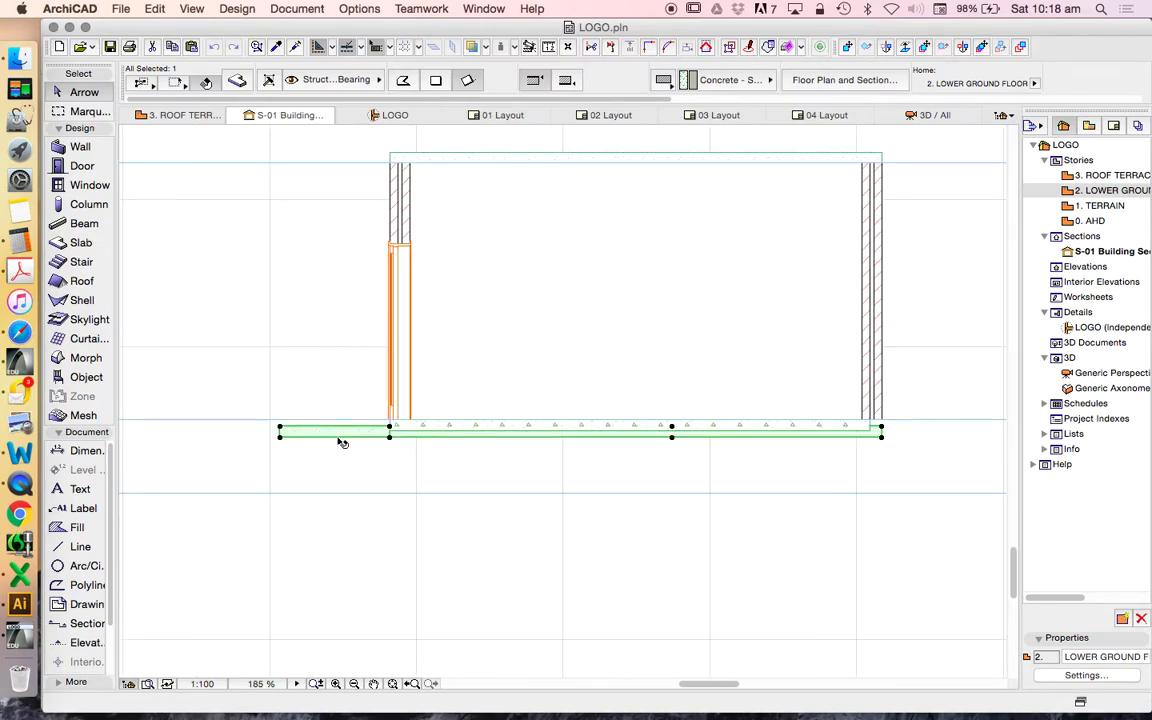
click(380, 447)
scroll(400, 440, up, 3)
click(422, 433)
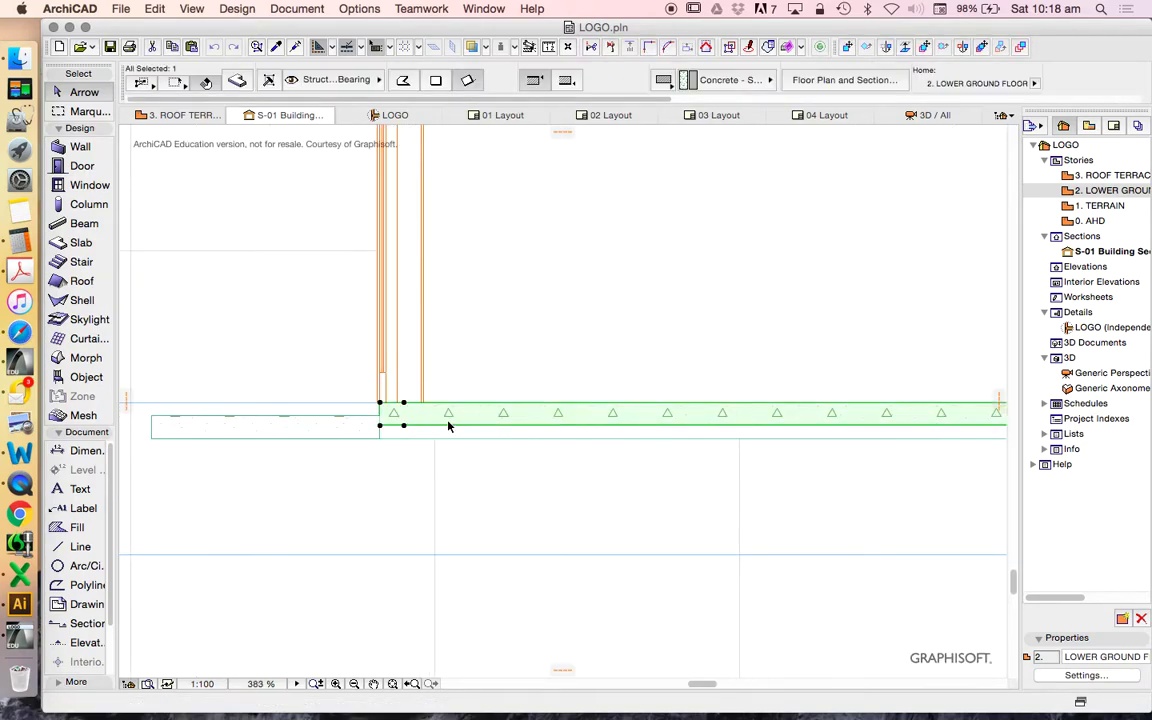
scroll(398, 437, down, 1)
scroll(464, 460, down, 3)
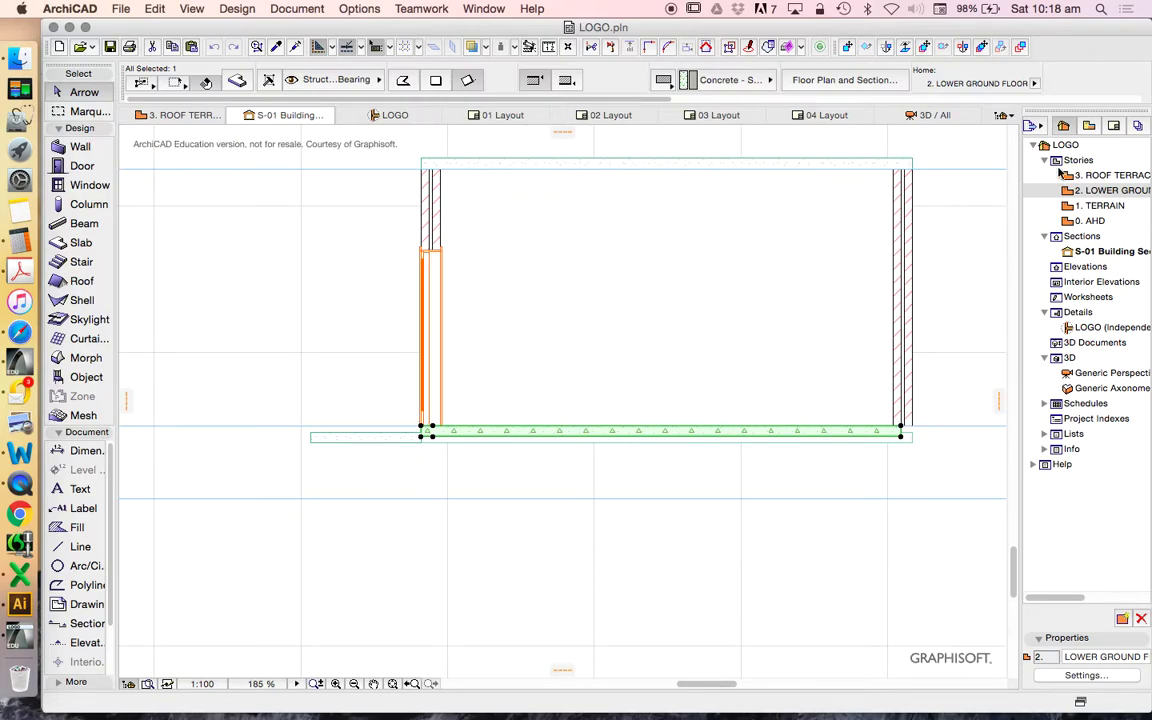
Move the section line down the Lower Ground Floor plan to cut the wall between the office doors, and reopen the section to check the slab edge.
double_click(1100, 190)
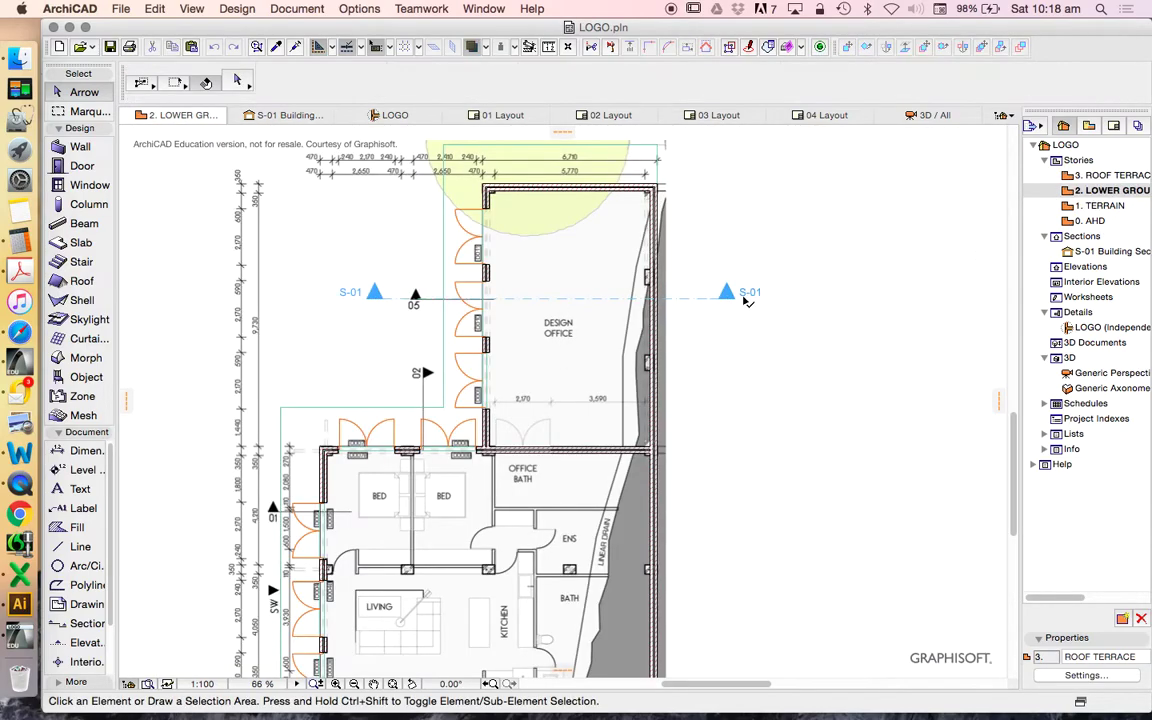
drag(727, 294, 733, 340)
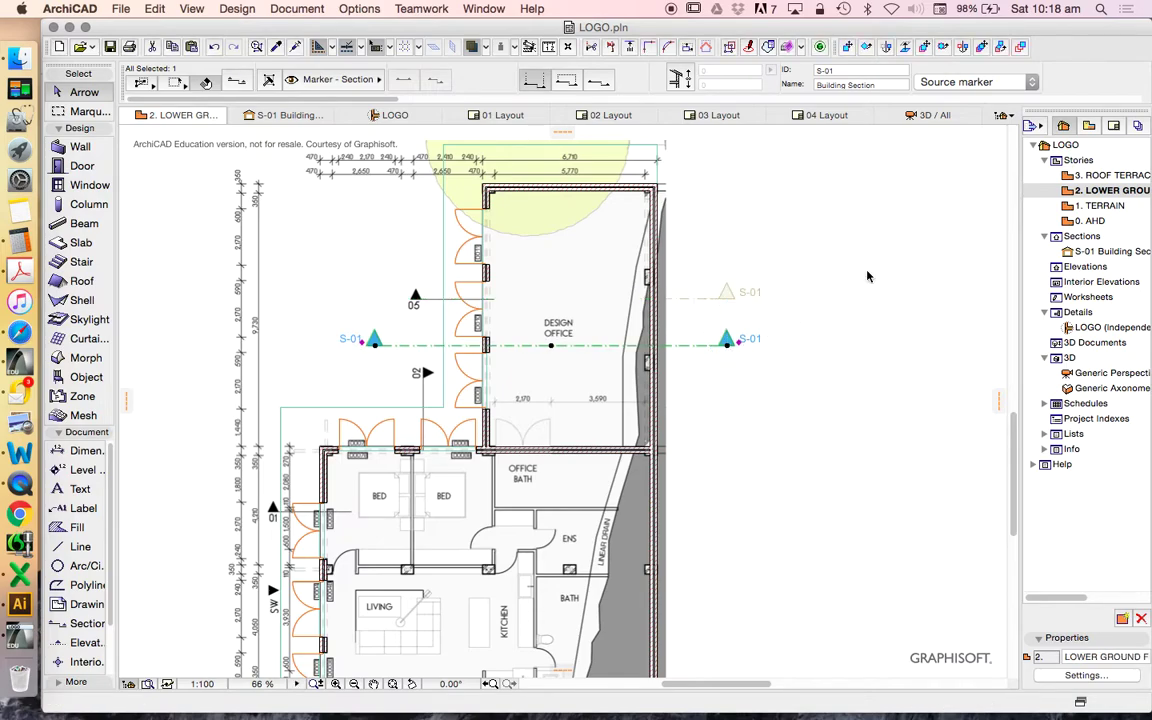
right_click(941, 270)
click(912, 322)
scroll(470, 460, up, 5)
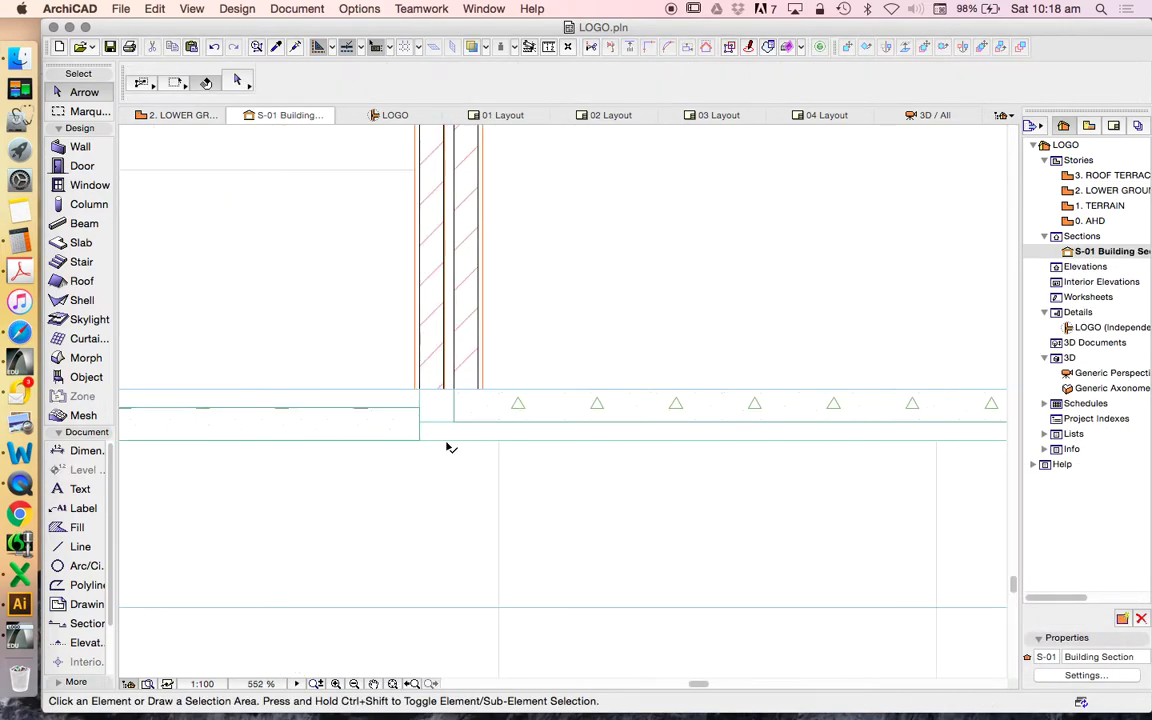
click(415, 443)
click(468, 413)
key(Escape)
scroll(466, 428, down, 3)
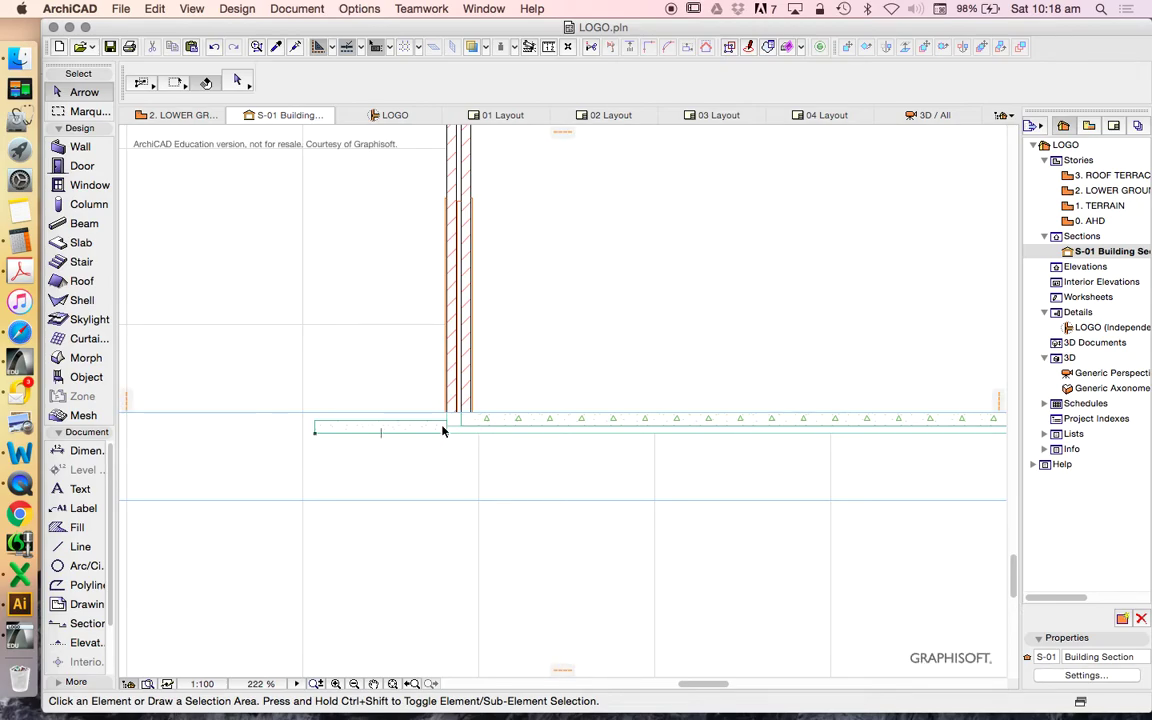
scroll(445, 430, down, 3)
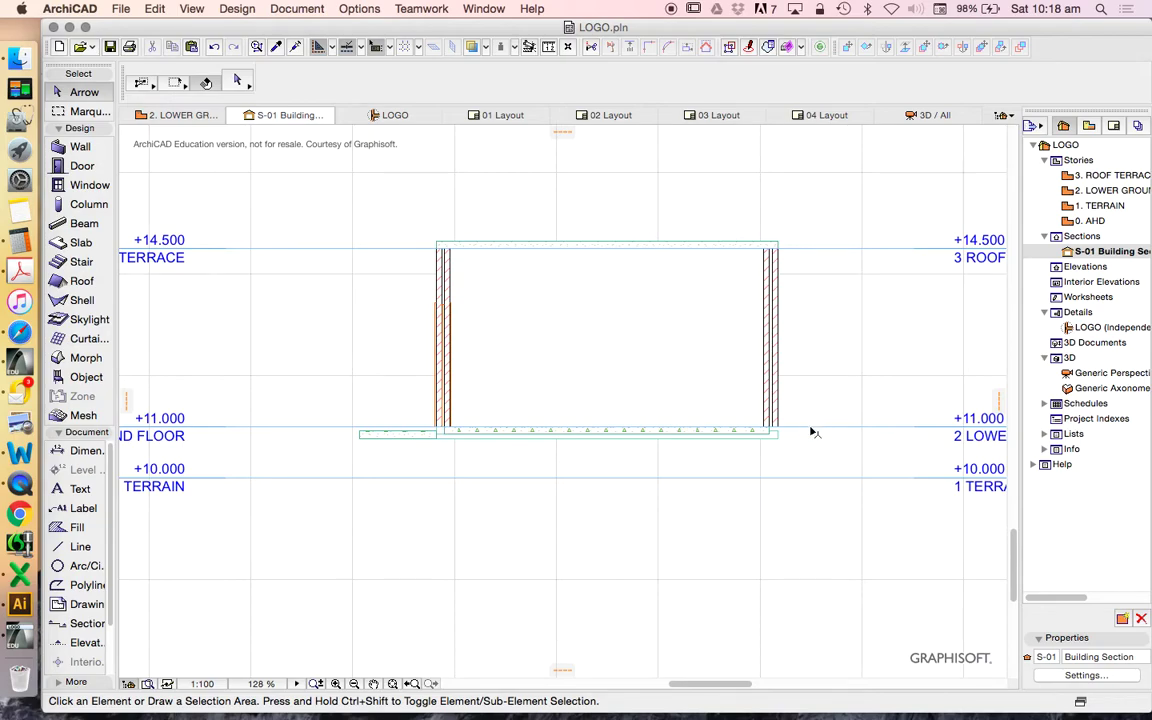
Set up the Fill tool with the Structural Concrete fill type.
scroll(812, 432, up, 4)
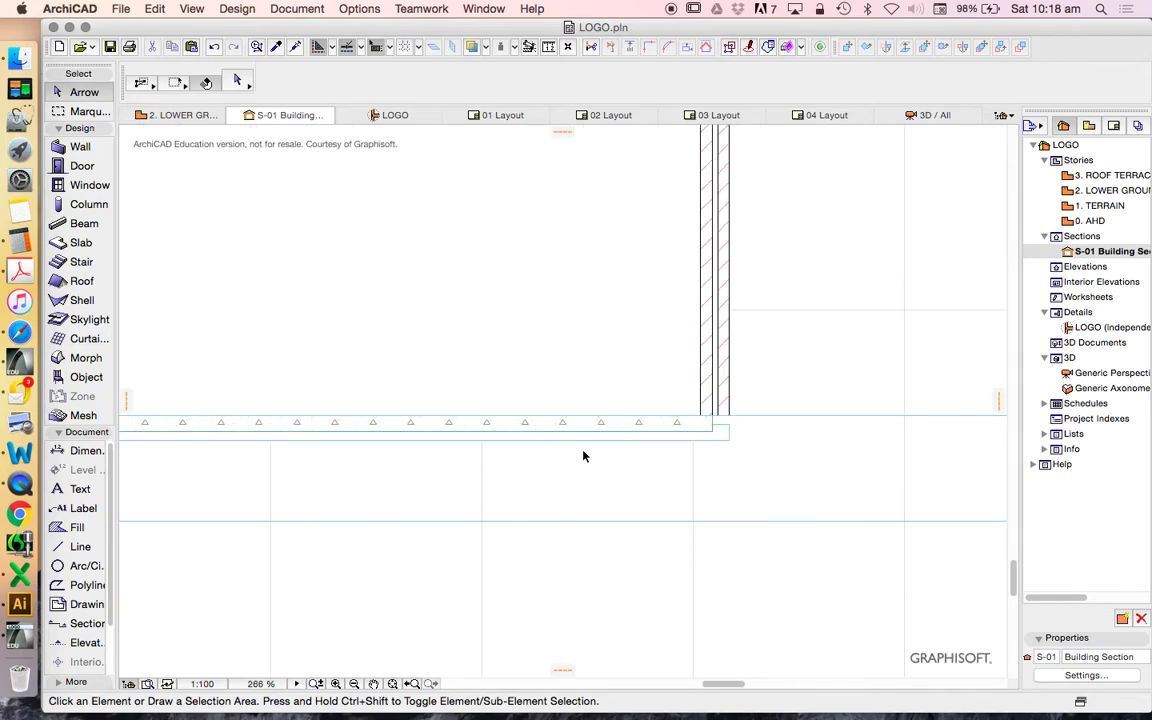
click(71, 527)
scroll(830, 442, down, 3)
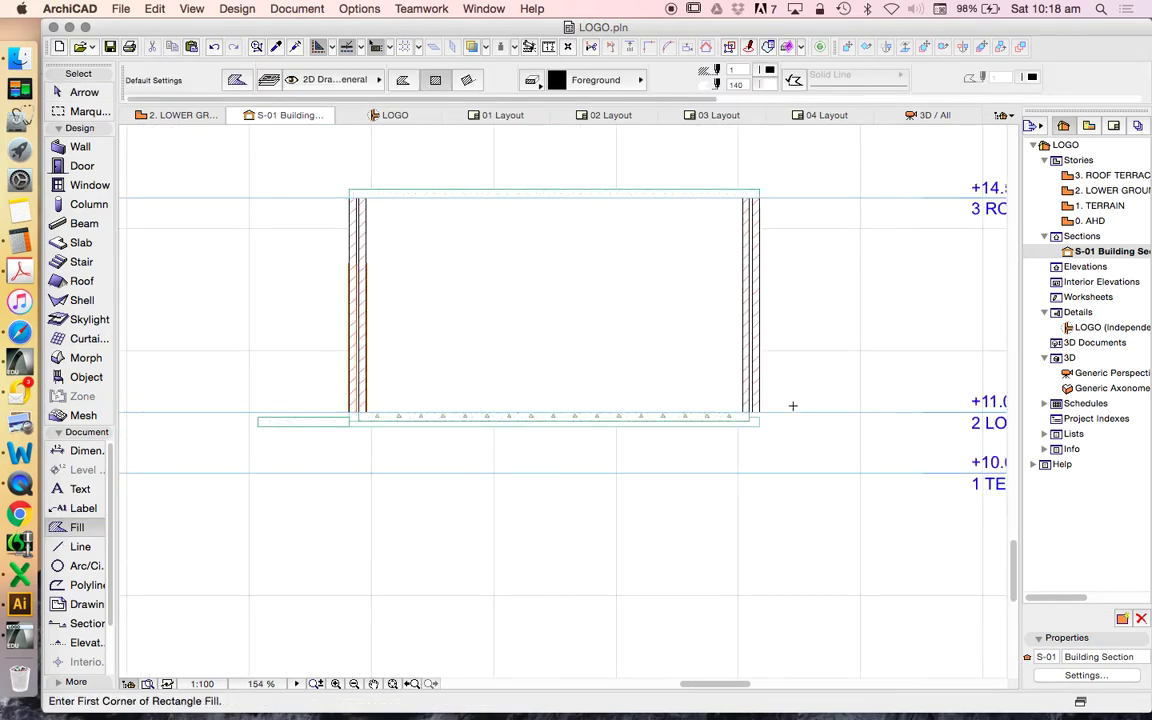
click(613, 88)
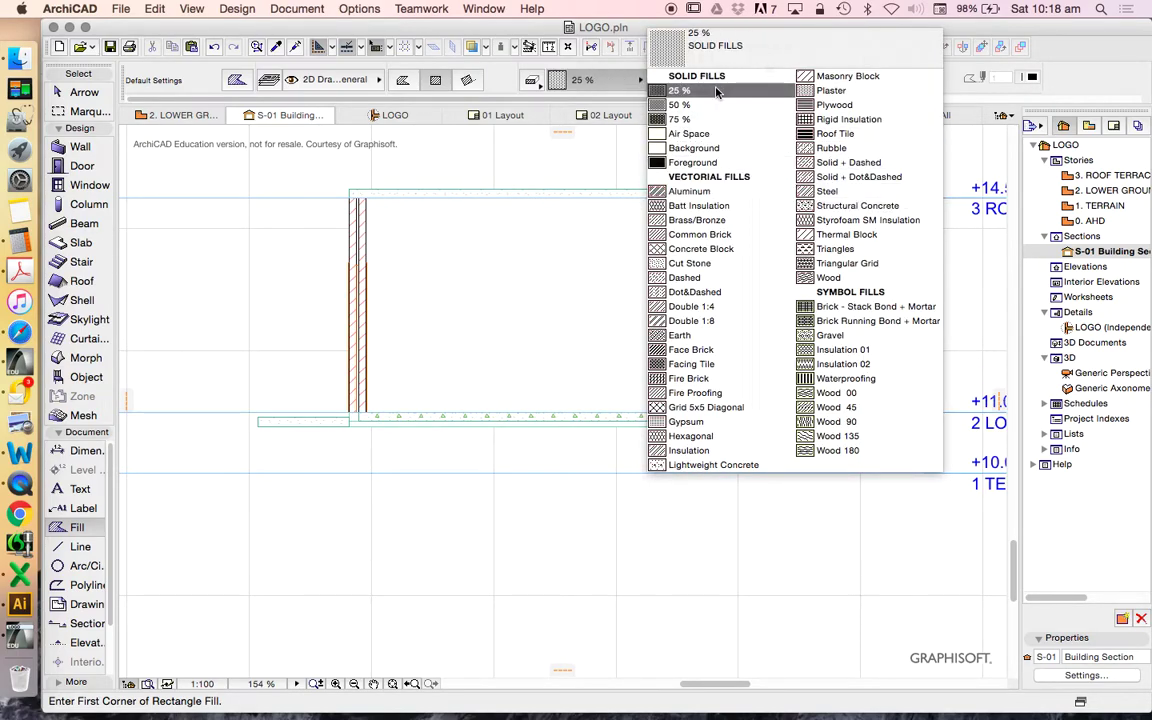
click(857, 206)
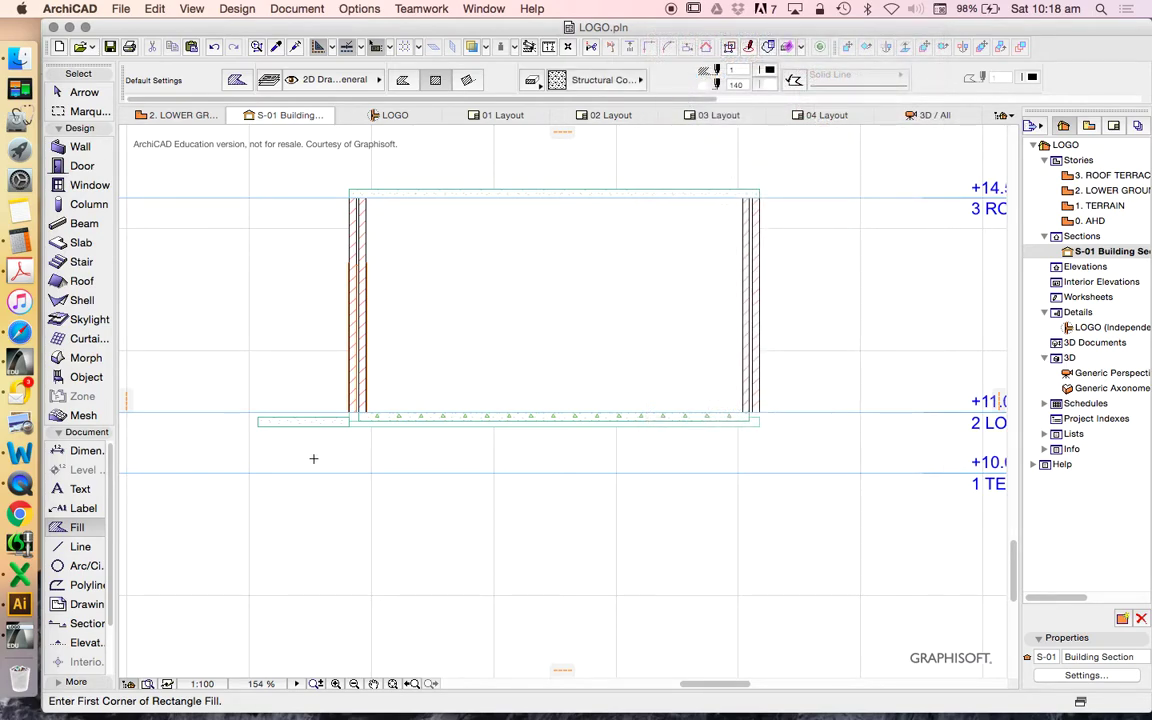
Start a polygonal fill with its top edge running from the floor slab's end corner to the wall's outer face.
scroll(313, 458, up, 3)
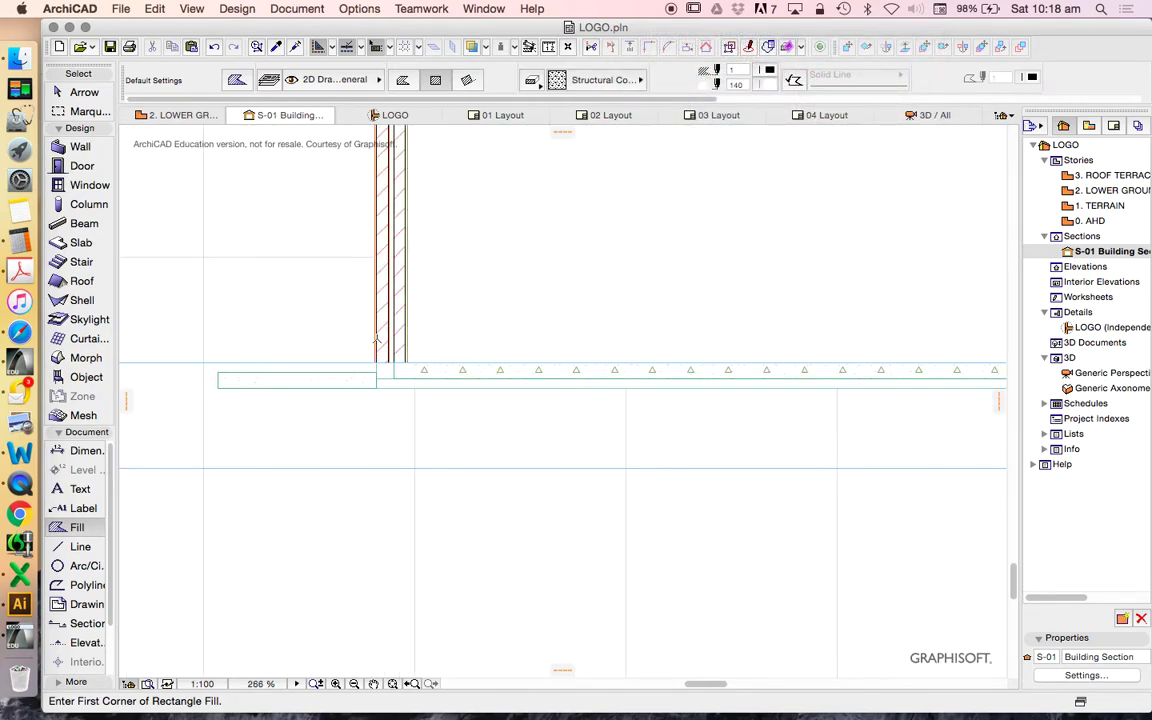
scroll(376, 340, up, 3)
scroll(360, 370, up, 3)
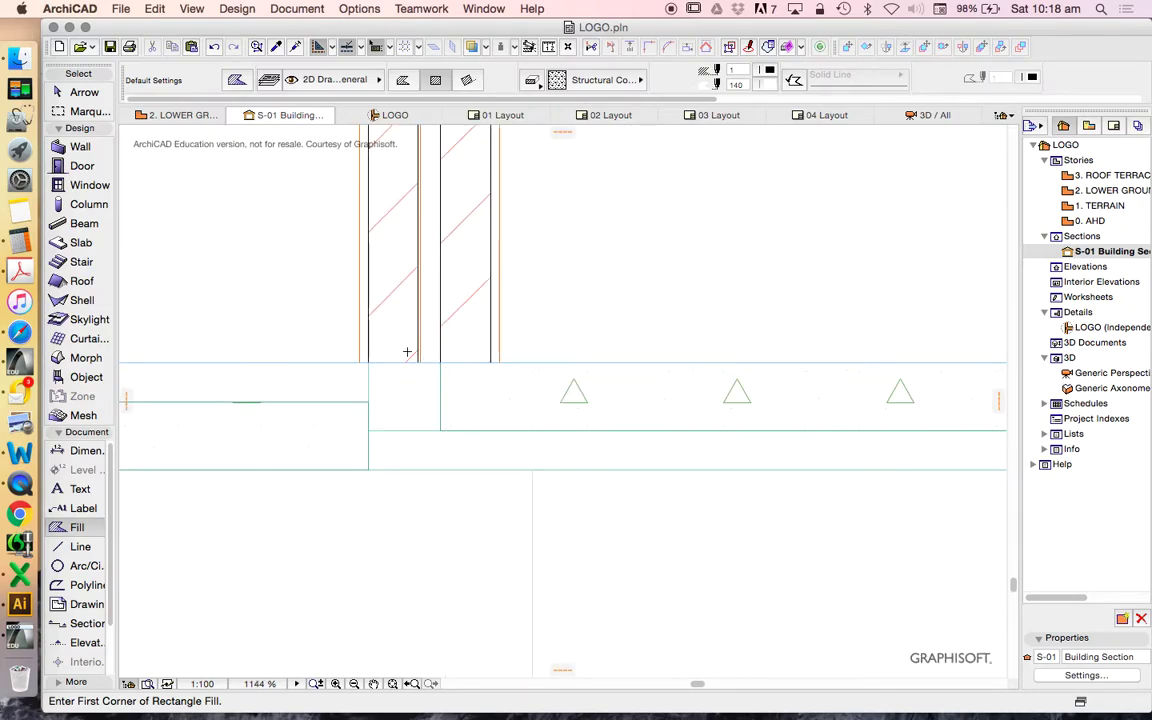
scroll(340, 305, down, 3)
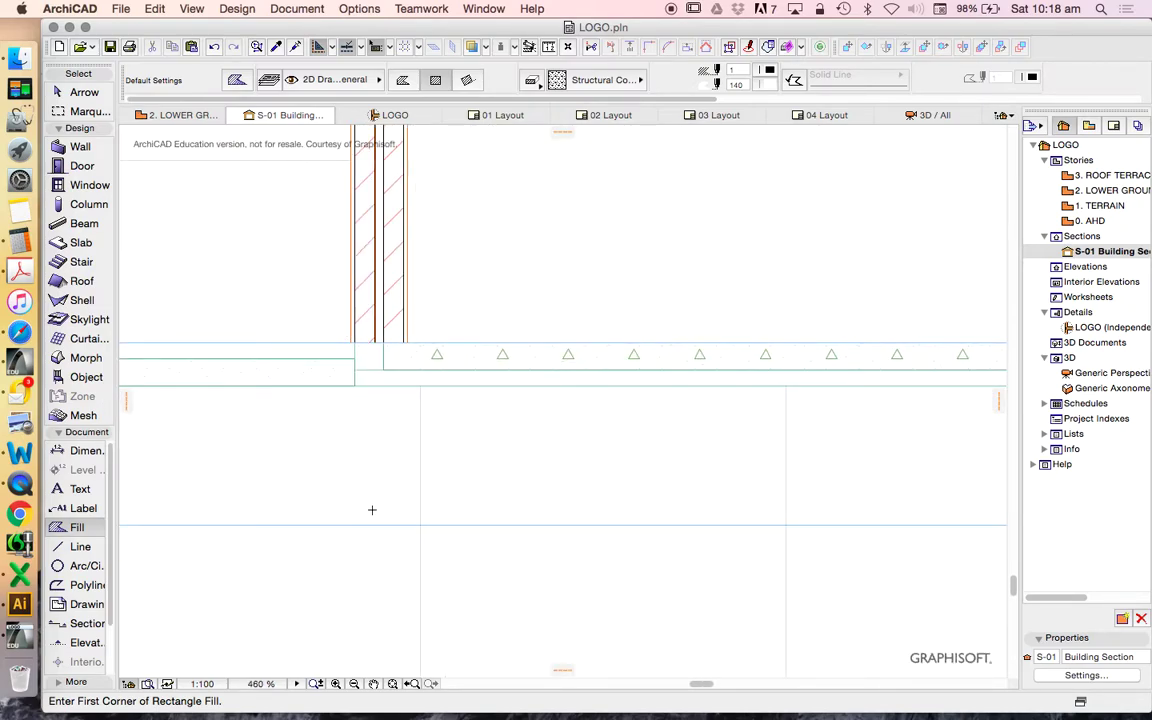
scroll(343, 330, up, 3)
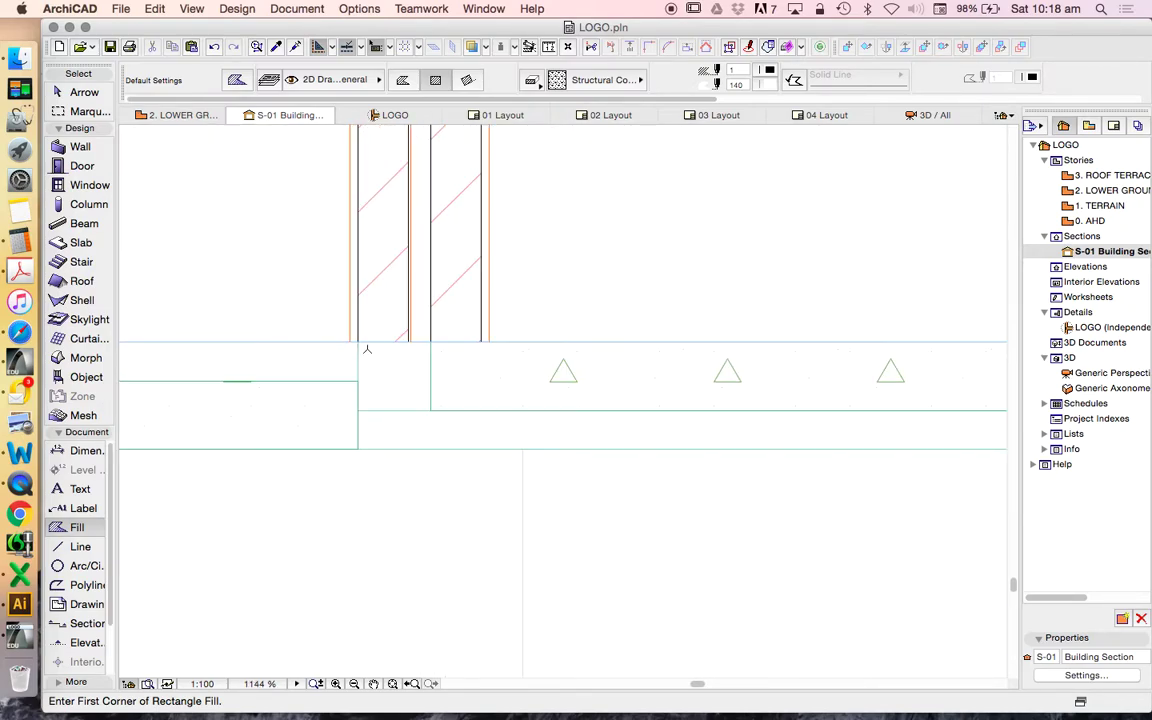
click(431, 341)
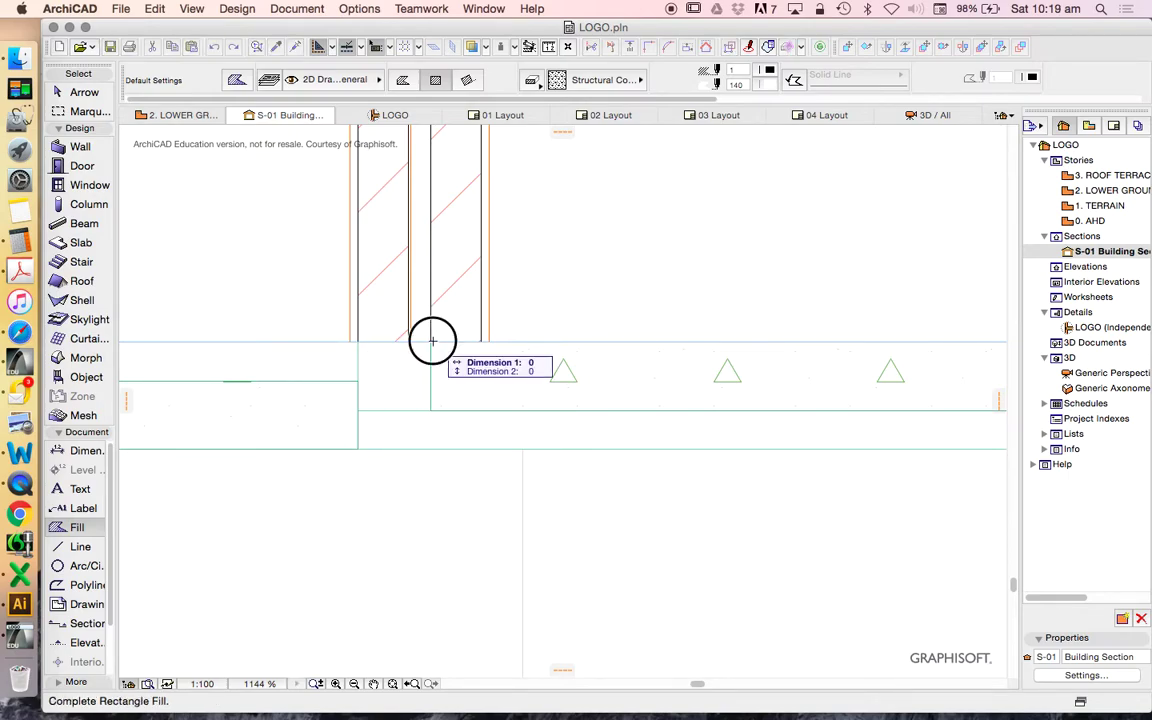
click(400, 81)
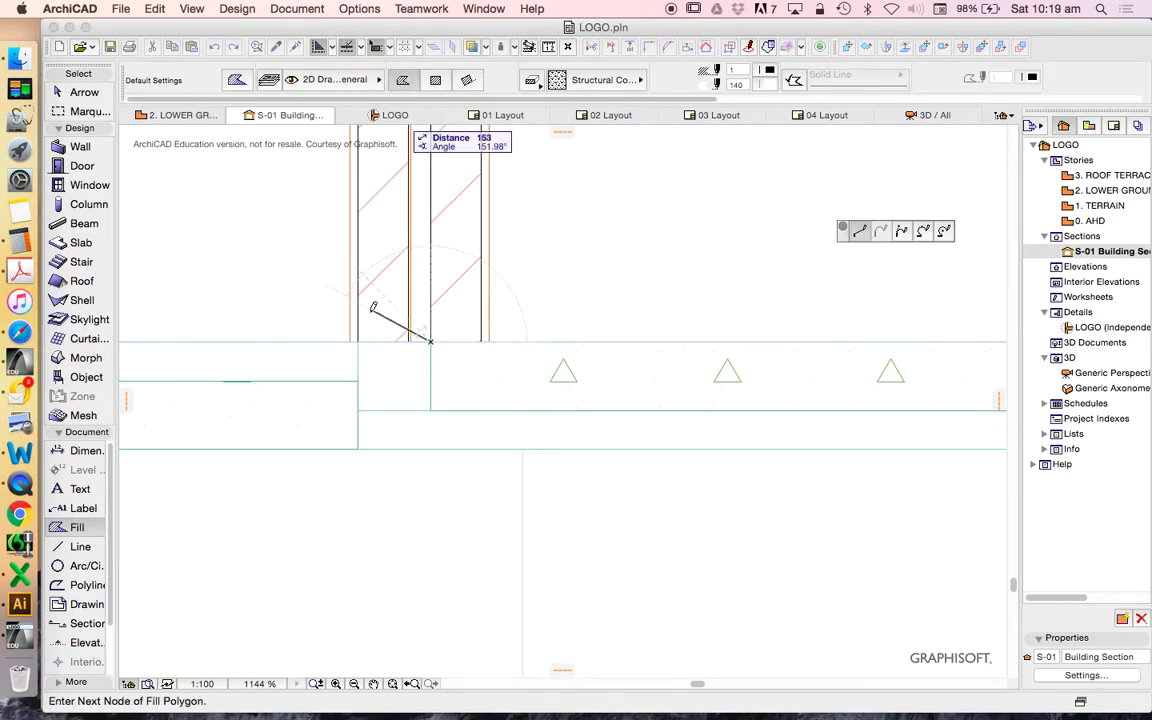
click(358, 341)
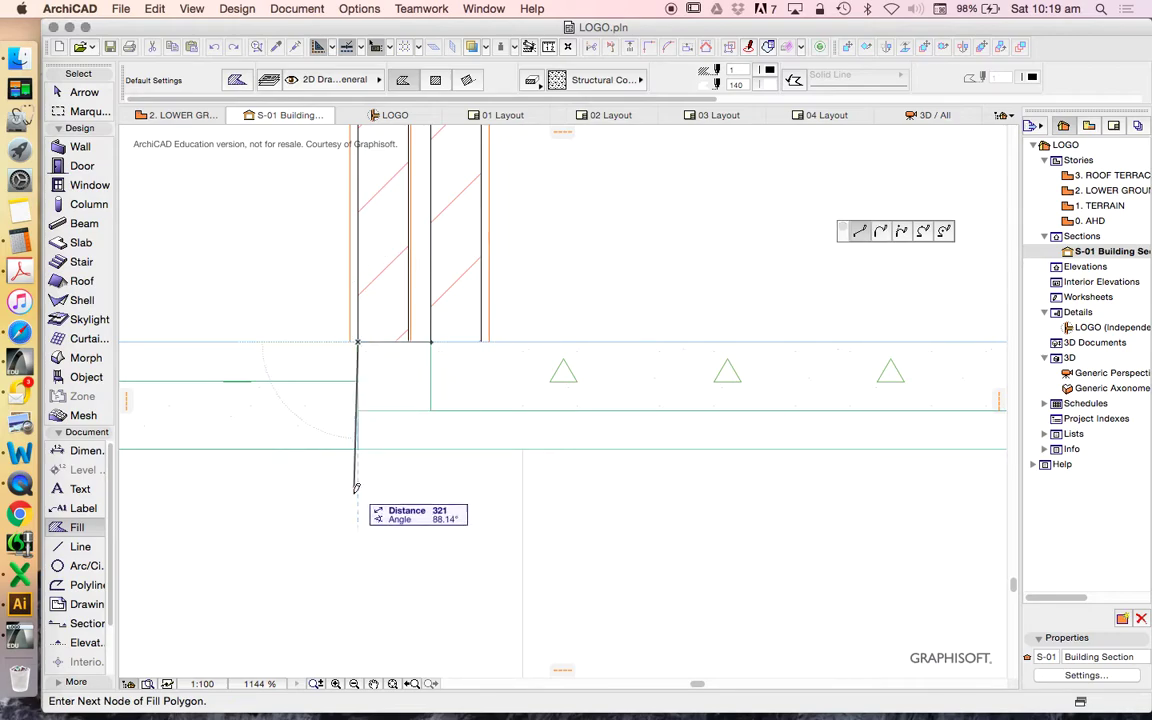
Draw the footing's outer side 600 straight down from the wall's outer face, and its horizontal base inwards under the floor slab.
text(00)
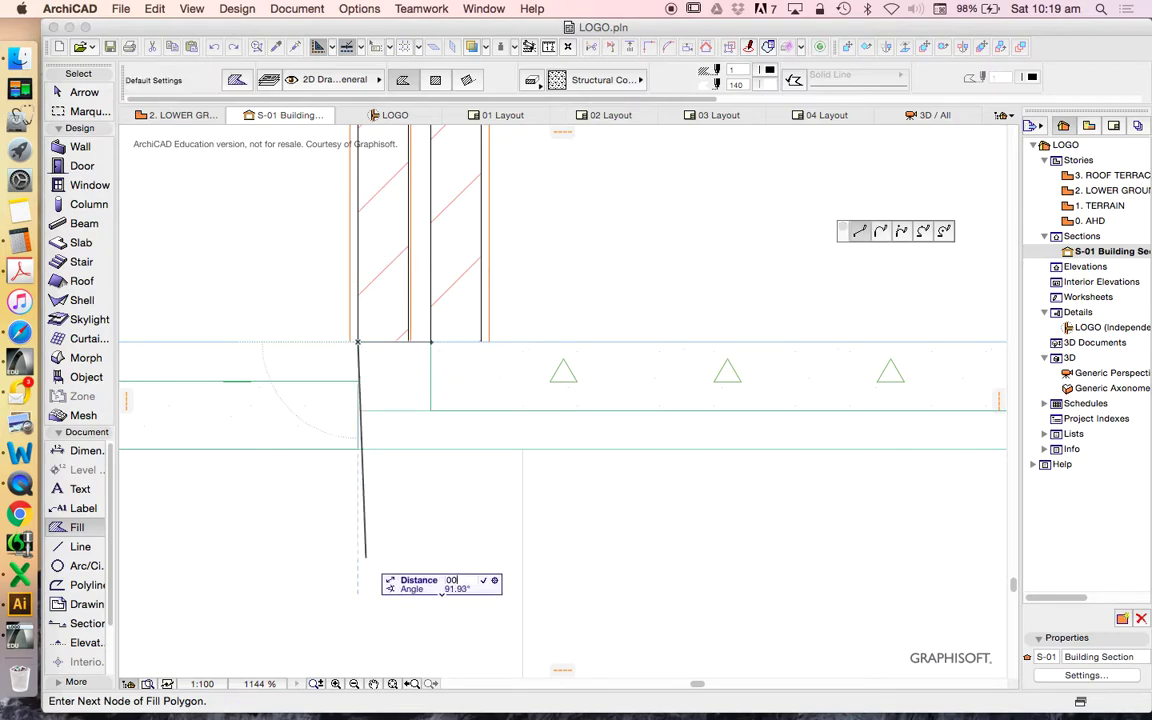
key(Escape)
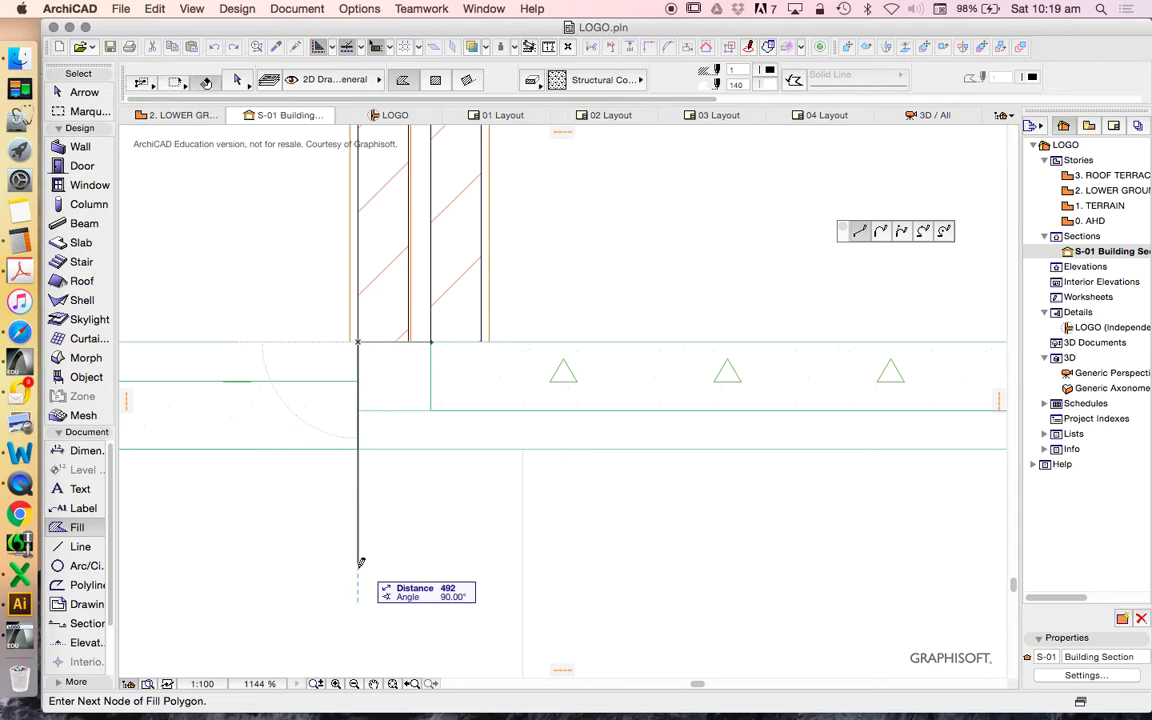
key(Tab)
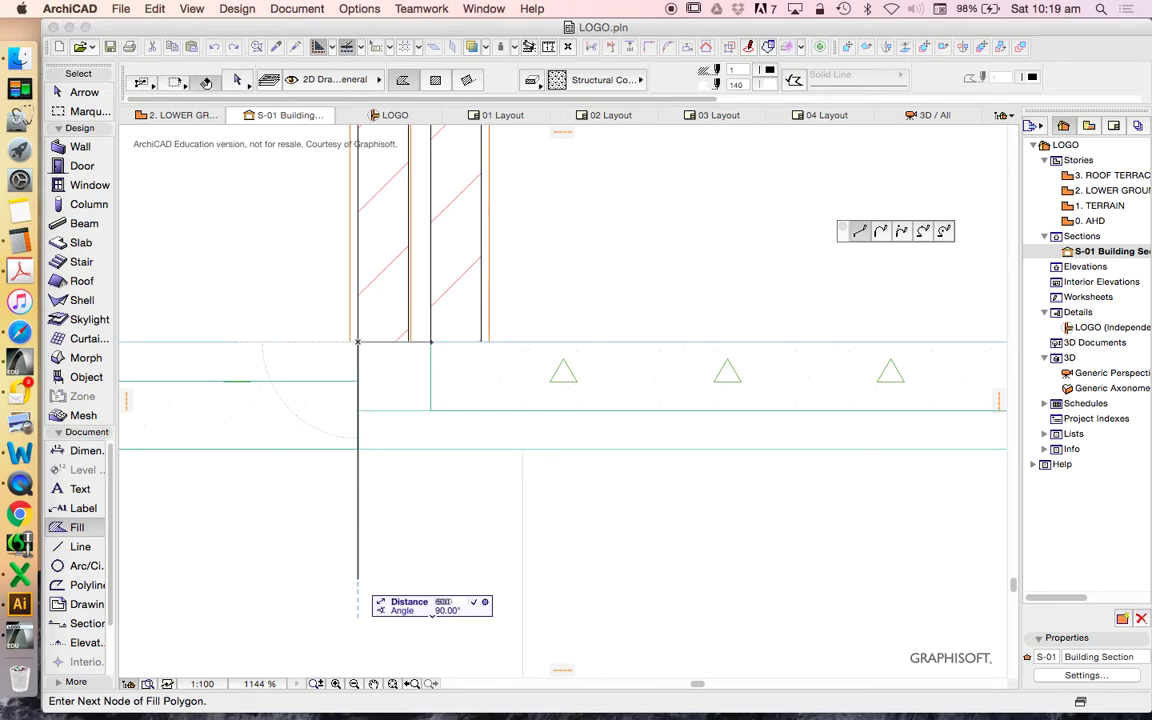
text(600)
key(Return)
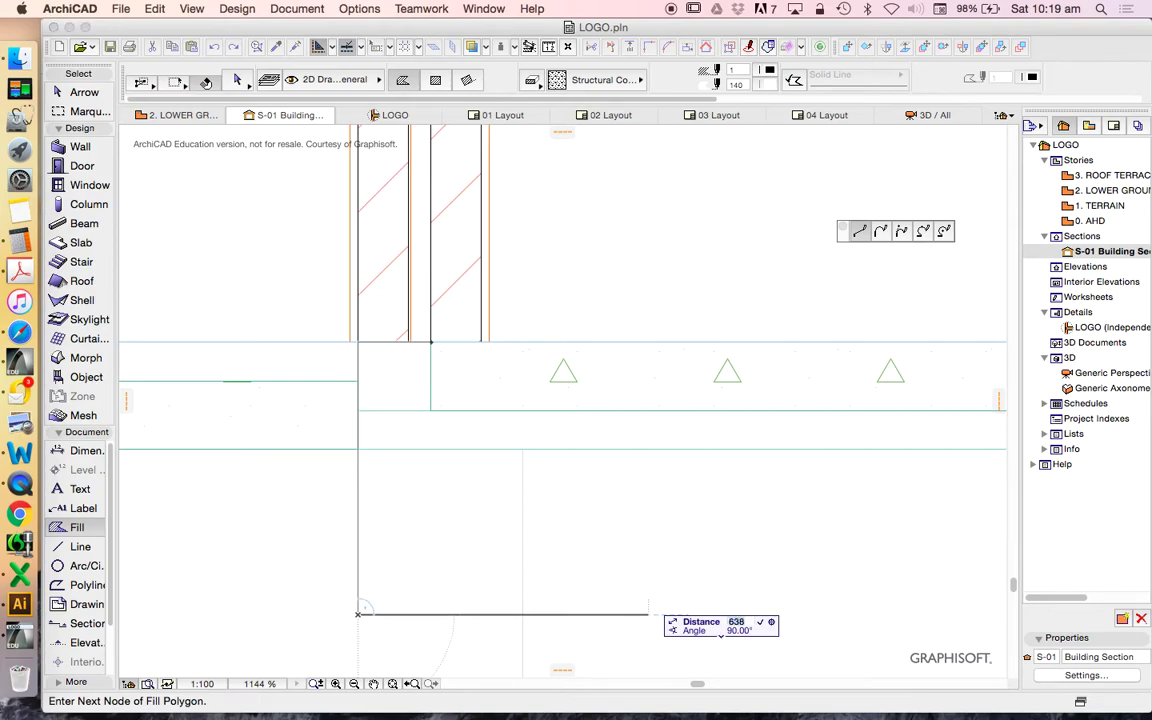
key(Return)
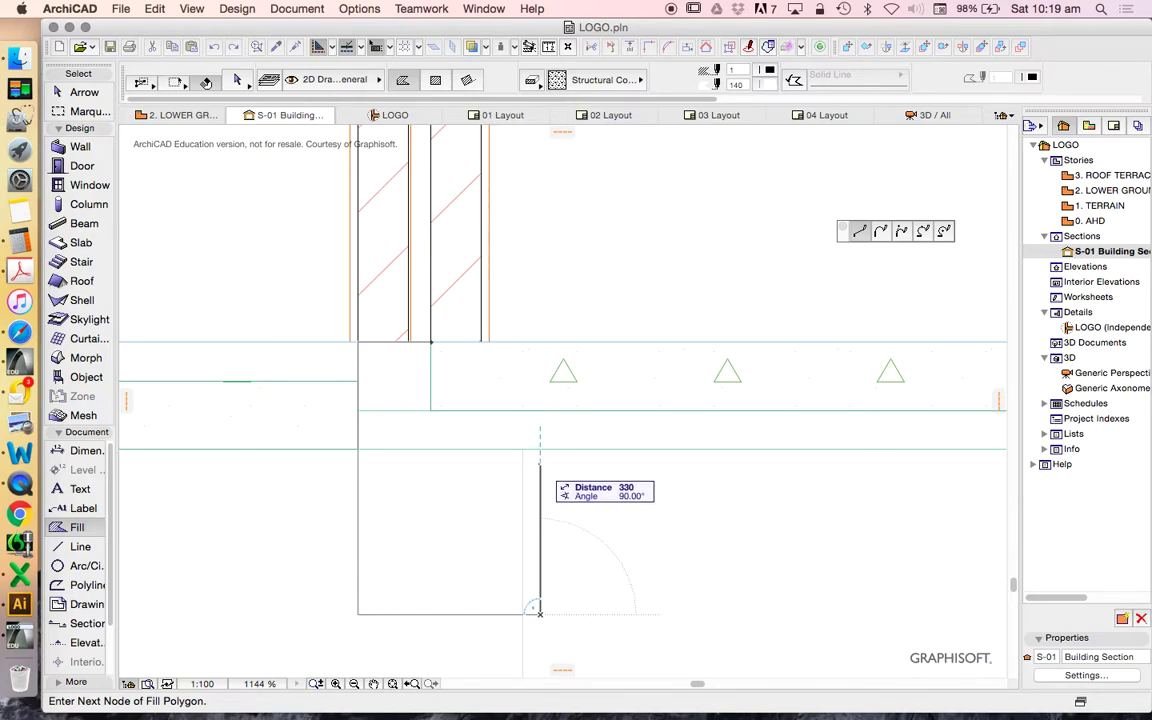
Draw the footing's vertical inner side and a 45° haunch up to the slab's underside, and close the fill at its starting corner.
key(Tab)
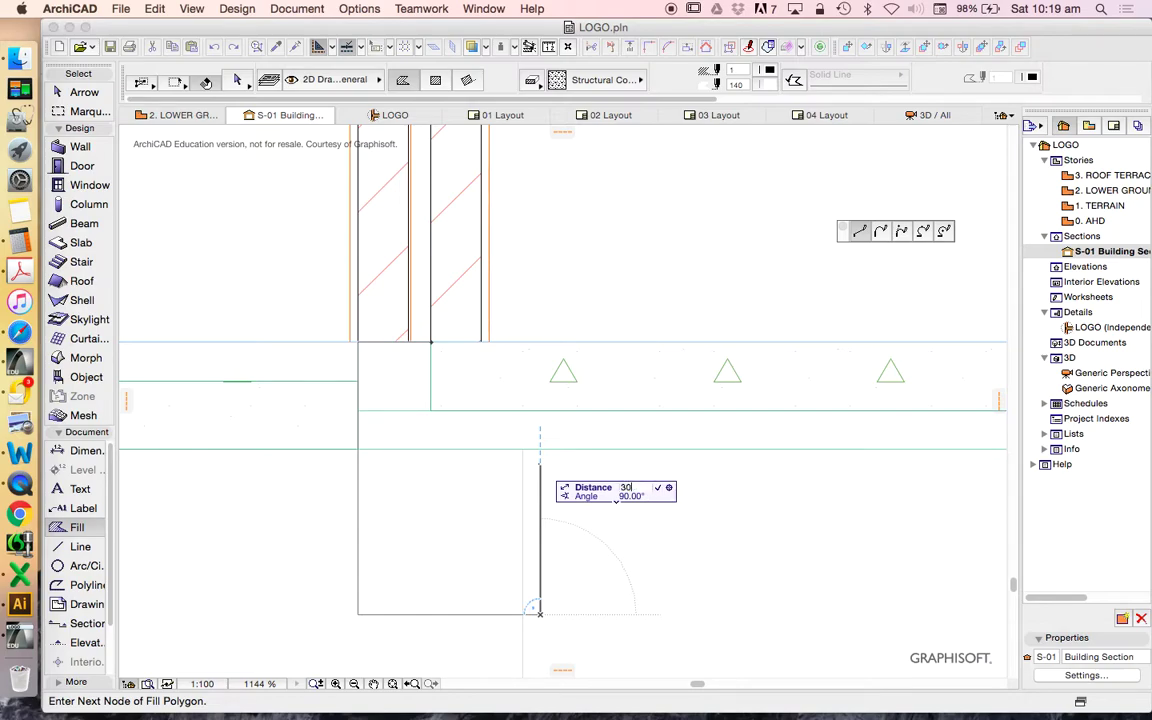
key(Return)
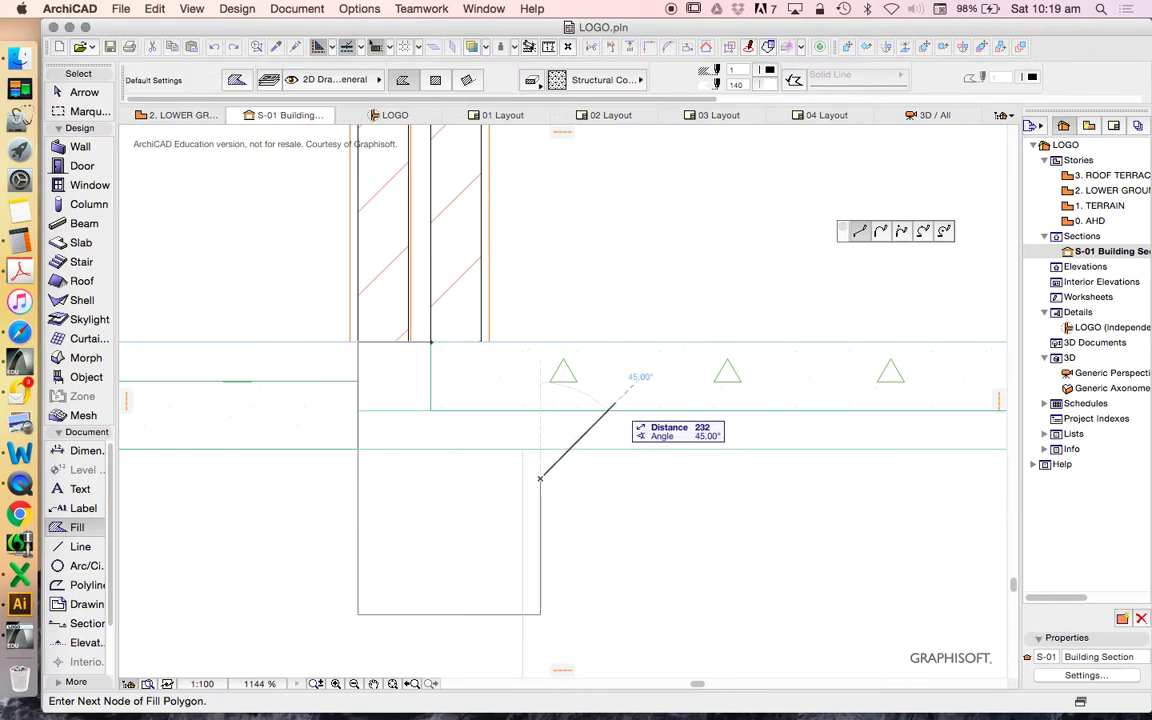
click(607, 410)
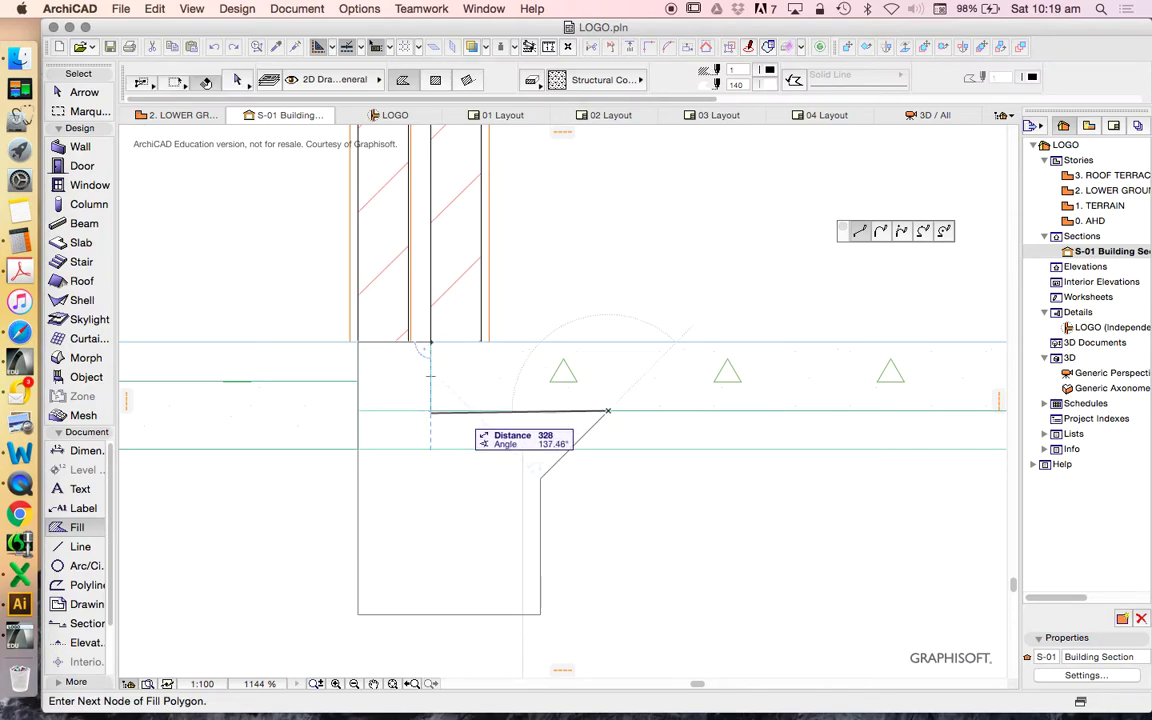
click(431, 410)
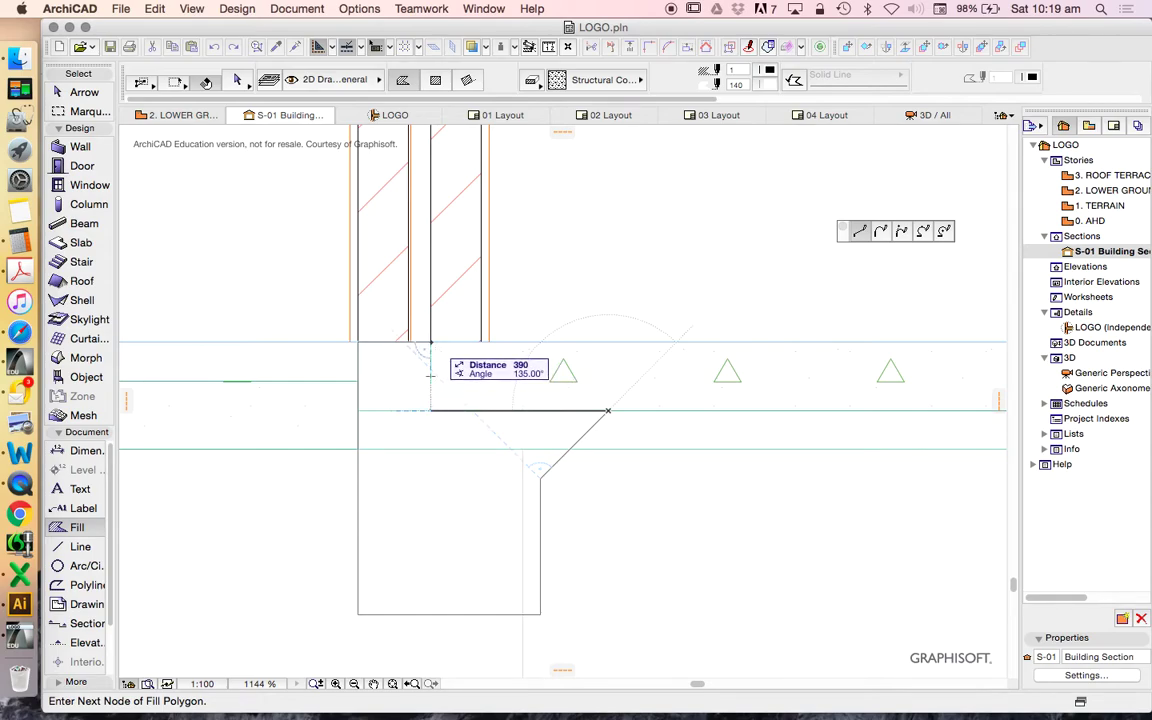
double_click(431, 342)
scroll(468, 354, down, 4)
key(Escape)
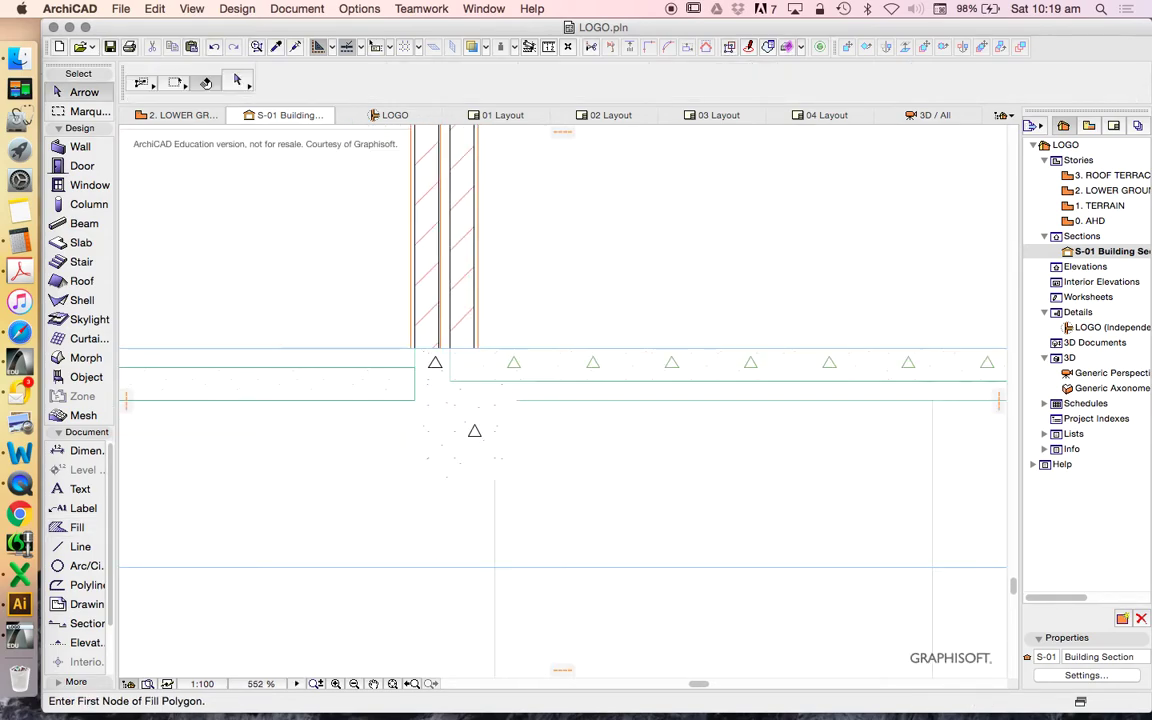
Clear the selection and display the section with true line weights.
click(507, 420)
click(507, 419)
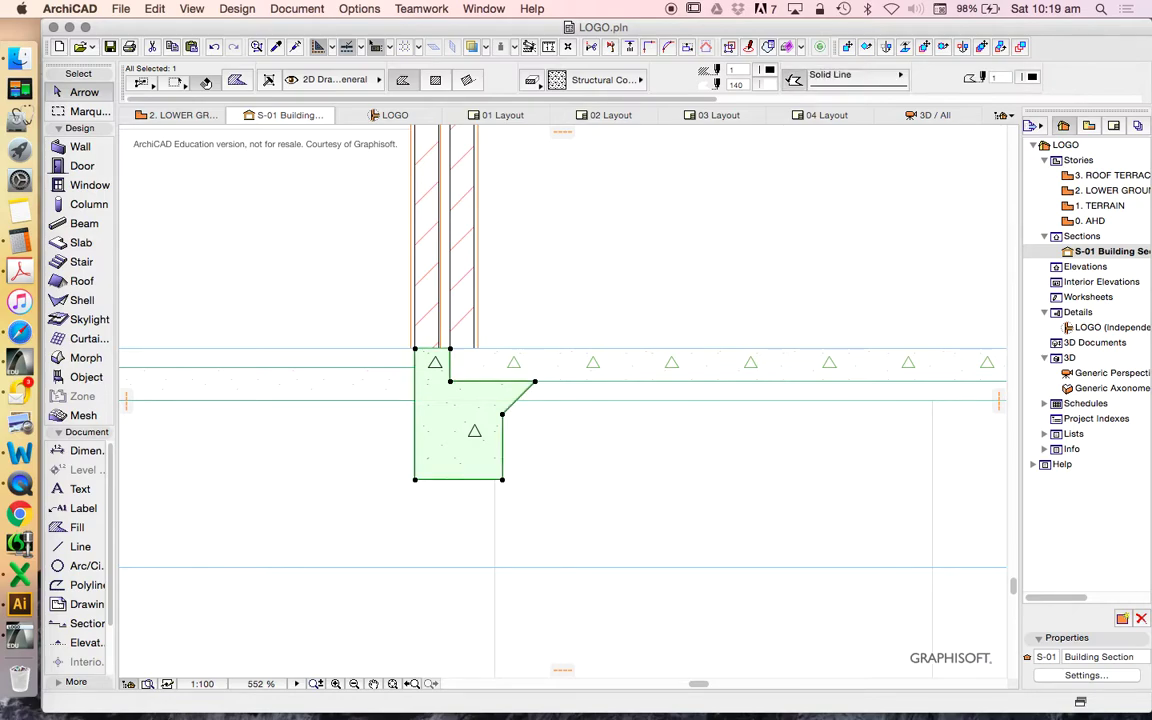
scroll(568, 375, down, 3)
right_click(595, 283)
right_click(401, 310)
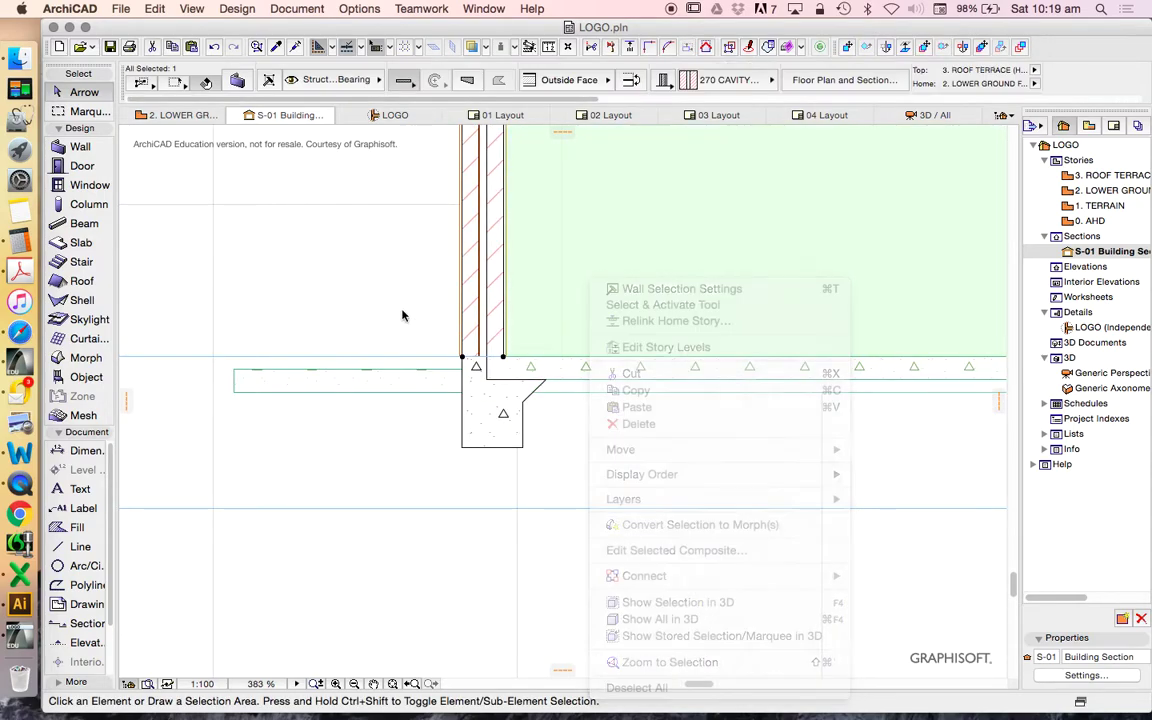
click(453, 411)
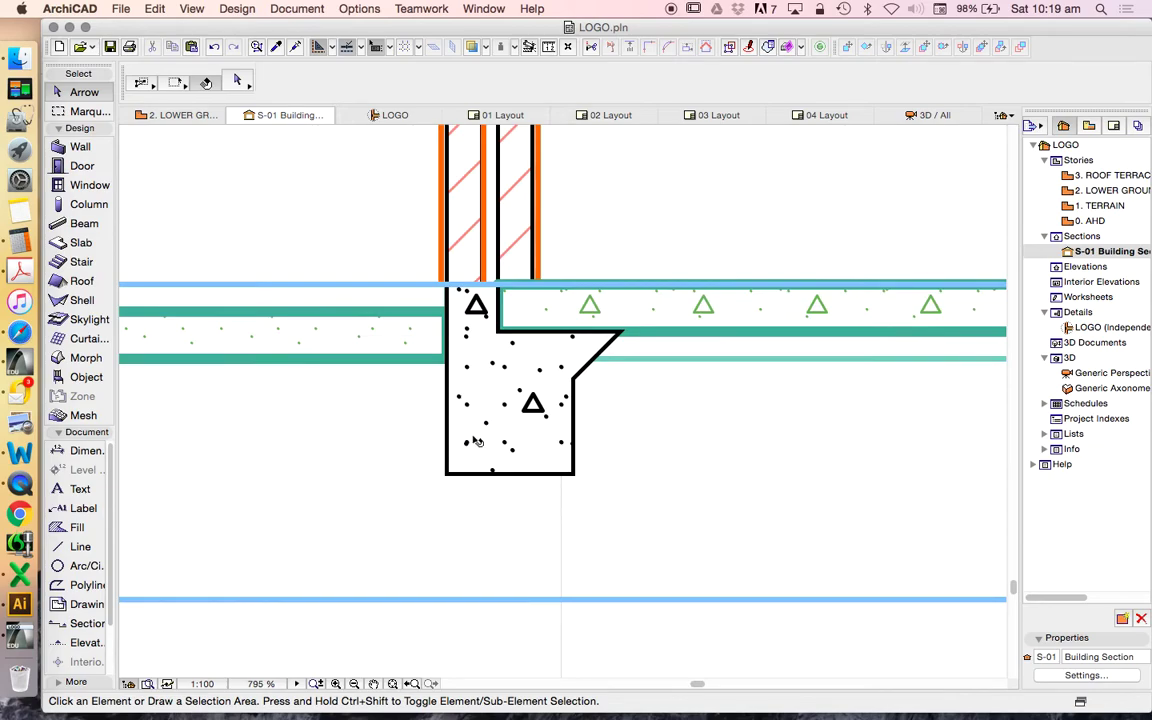
Set the contour pen of the concrete footing fill to 7.
click(481, 424)
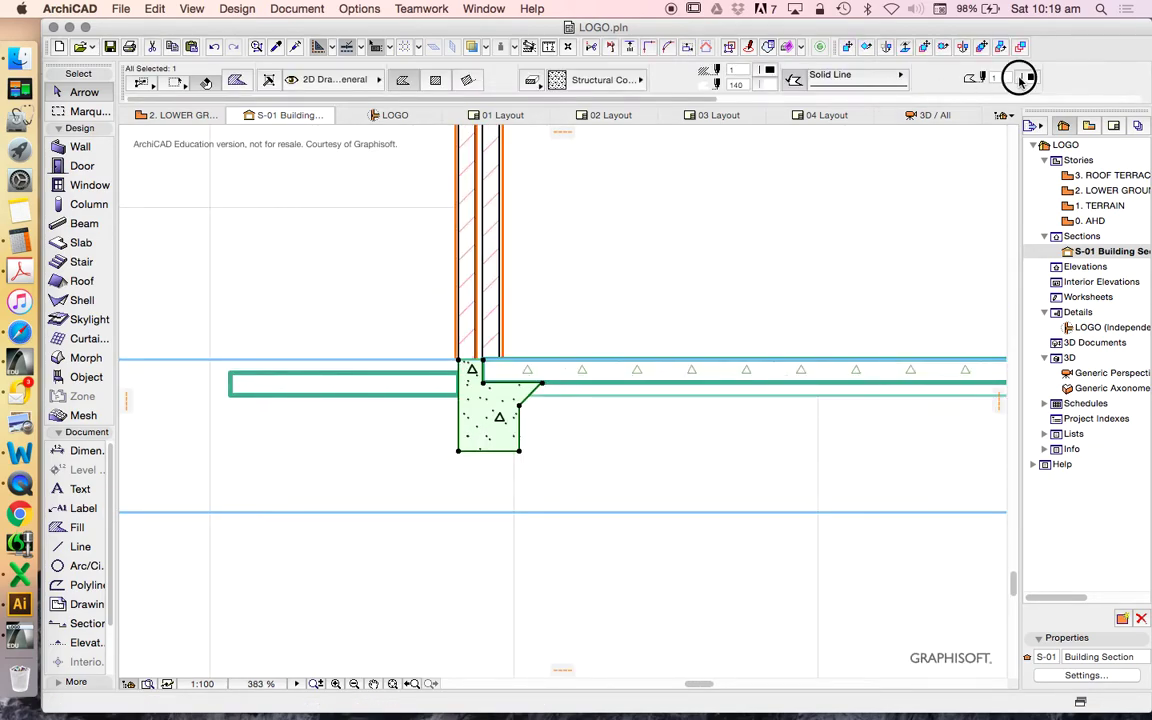
click(990, 77)
click(841, 77)
click(755, 450)
scroll(439, 385, up, 6)
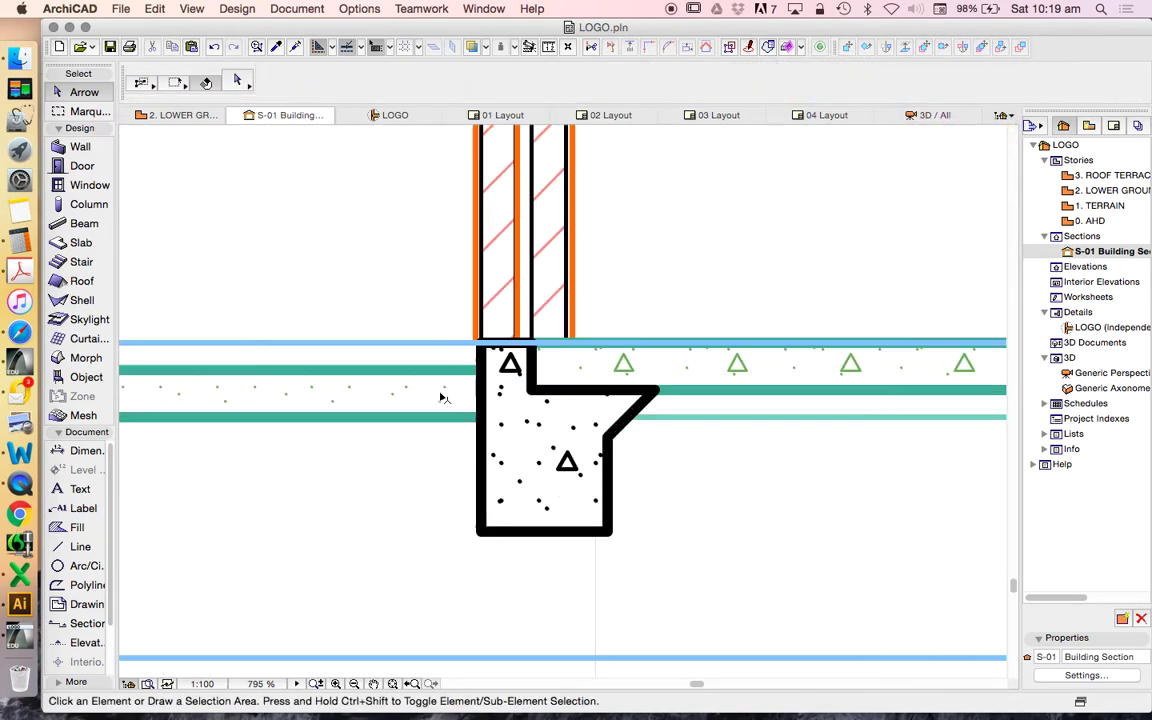
Offset the top edge of the footing fill 86 downwards, and deselect the fill.
scroll(505, 330, down, 4)
click(505, 457)
scroll(490, 315, down, 3)
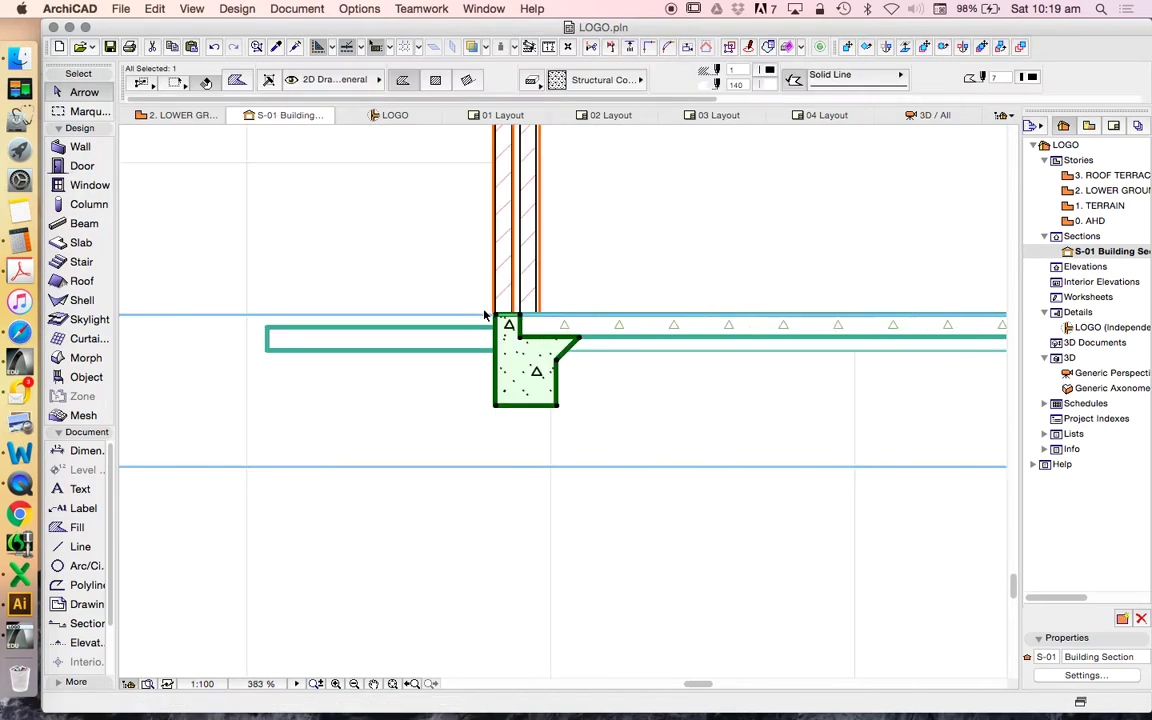
scroll(540, 365, up, 3)
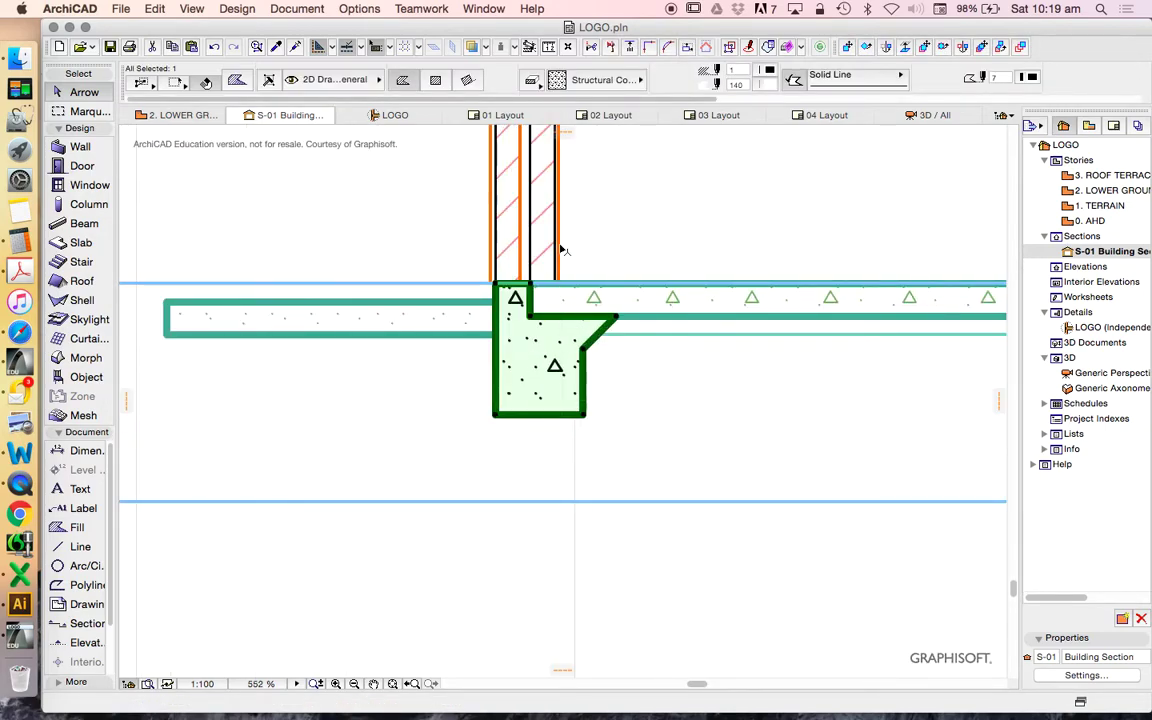
scroll(520, 320, up, 2)
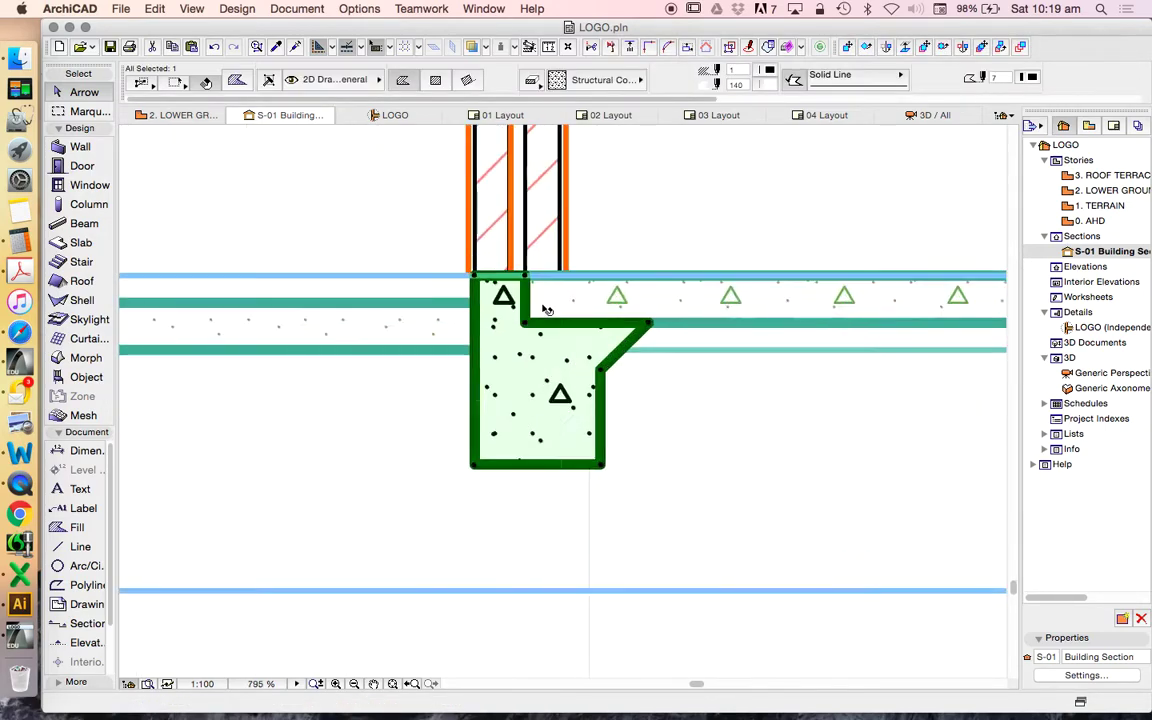
scroll(492, 290, up, 2)
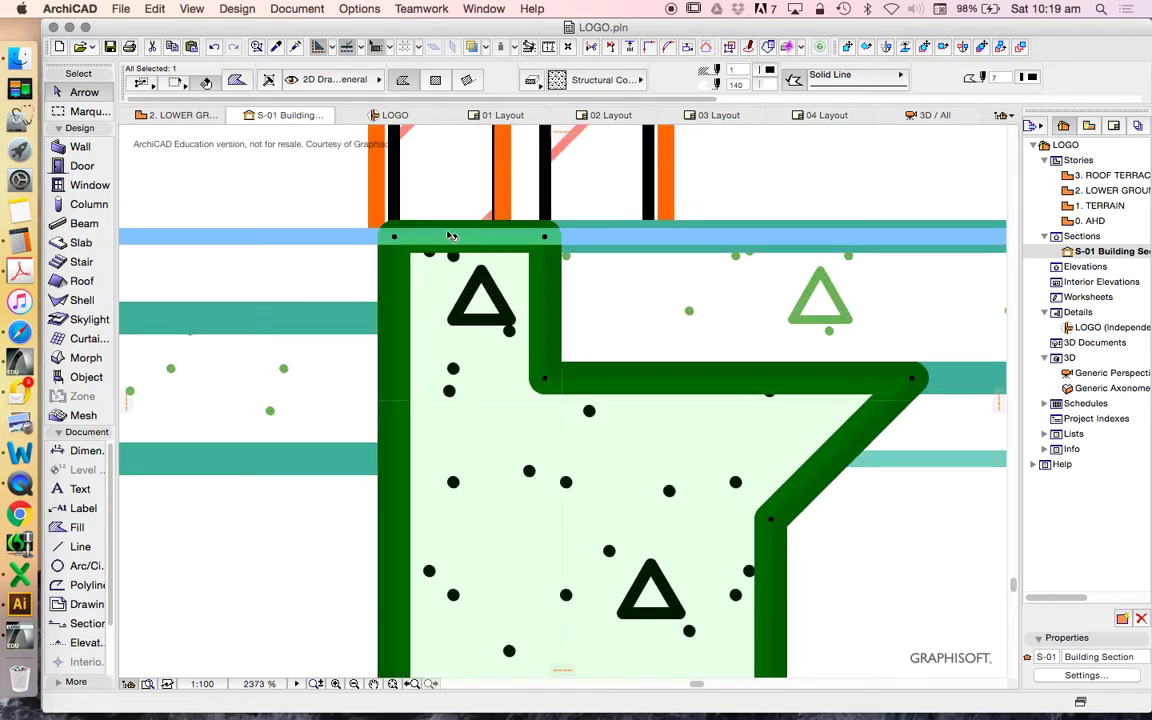
click(442, 235)
click(434, 309)
click(416, 237)
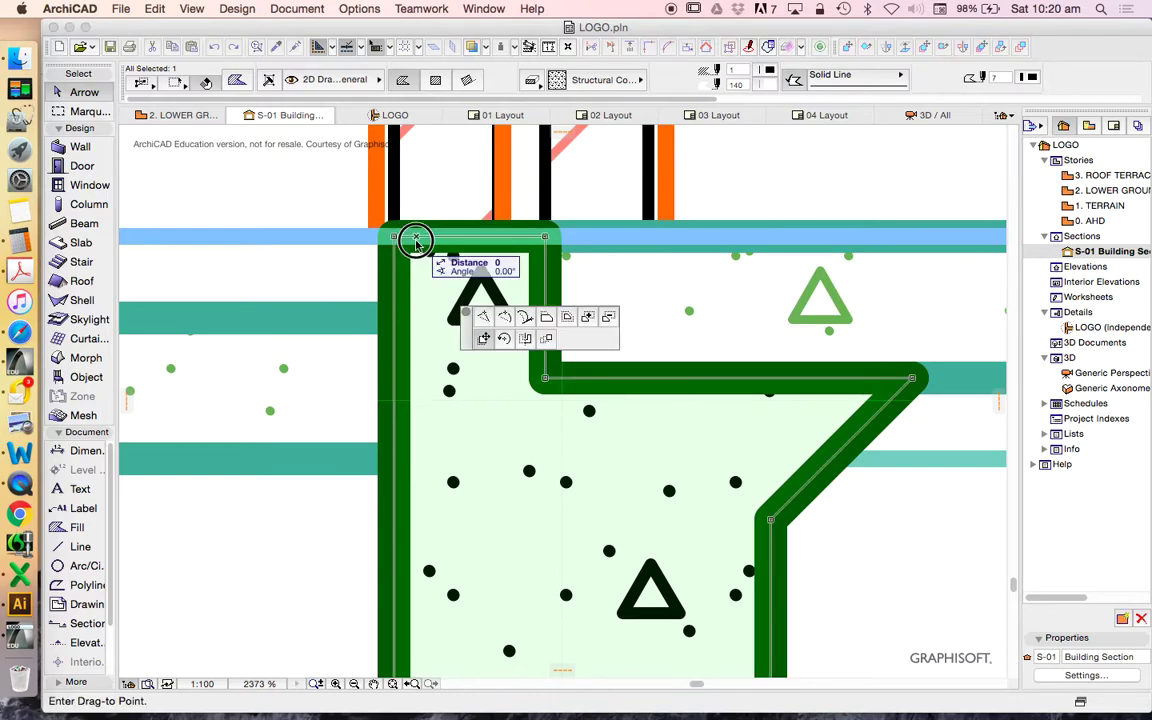
click(541, 315)
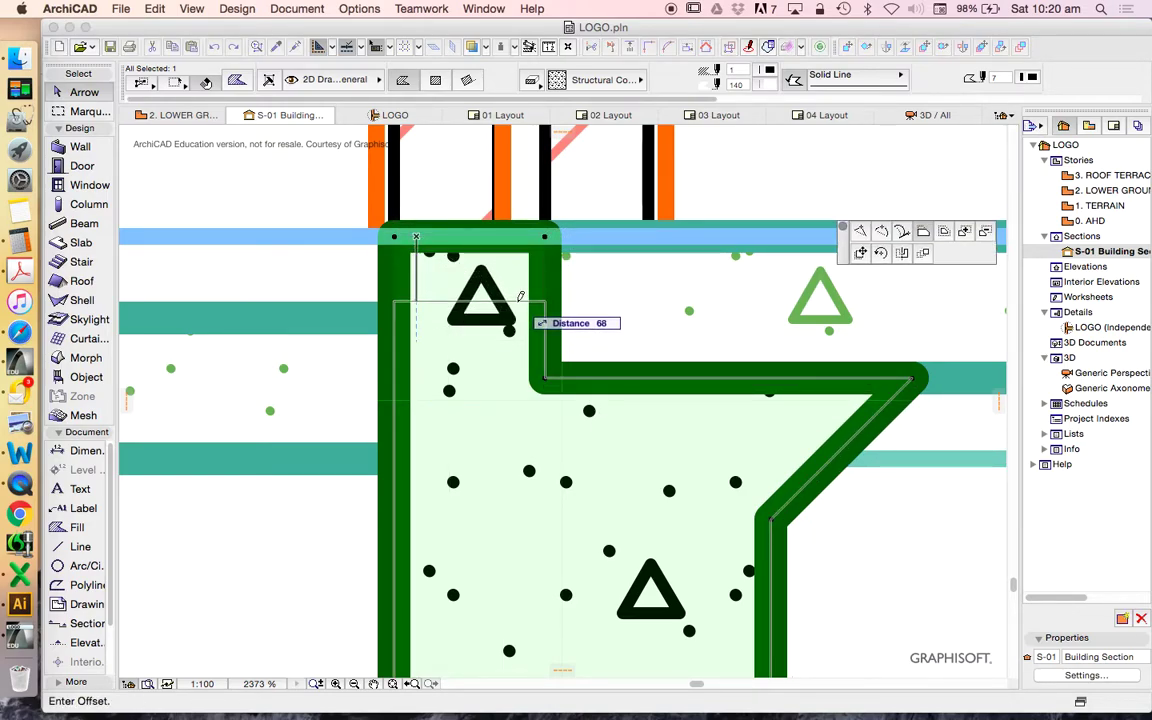
text(8)
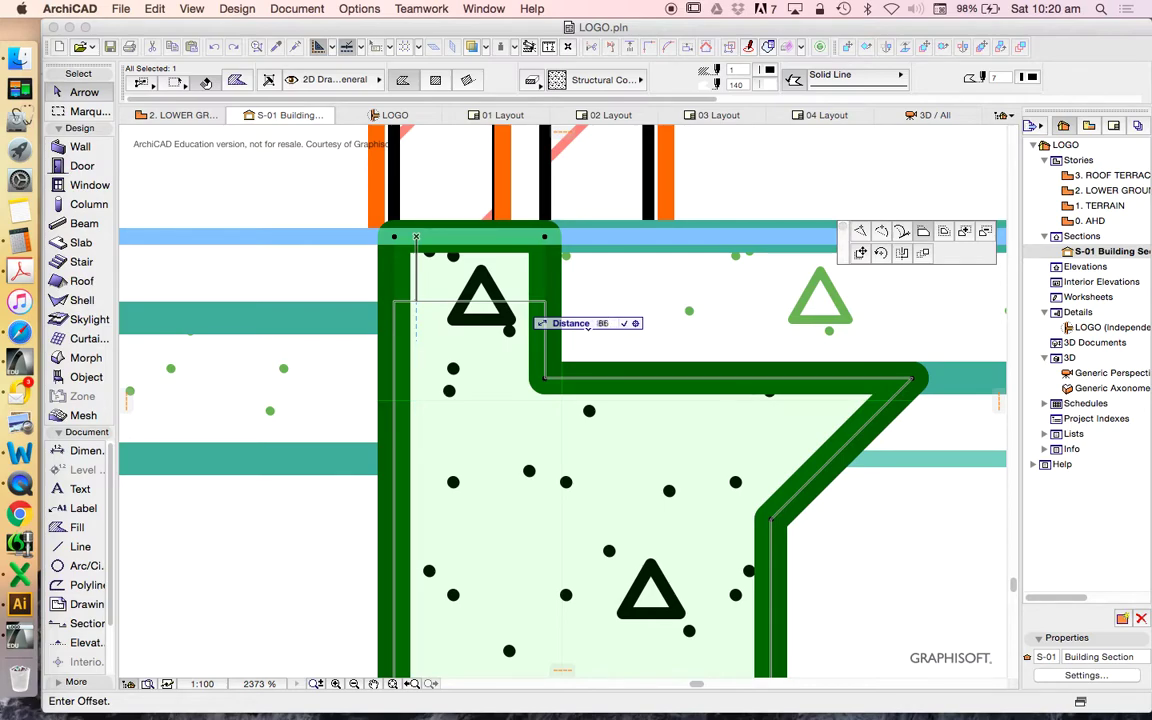
key(Return)
scroll(471, 312, down, 10)
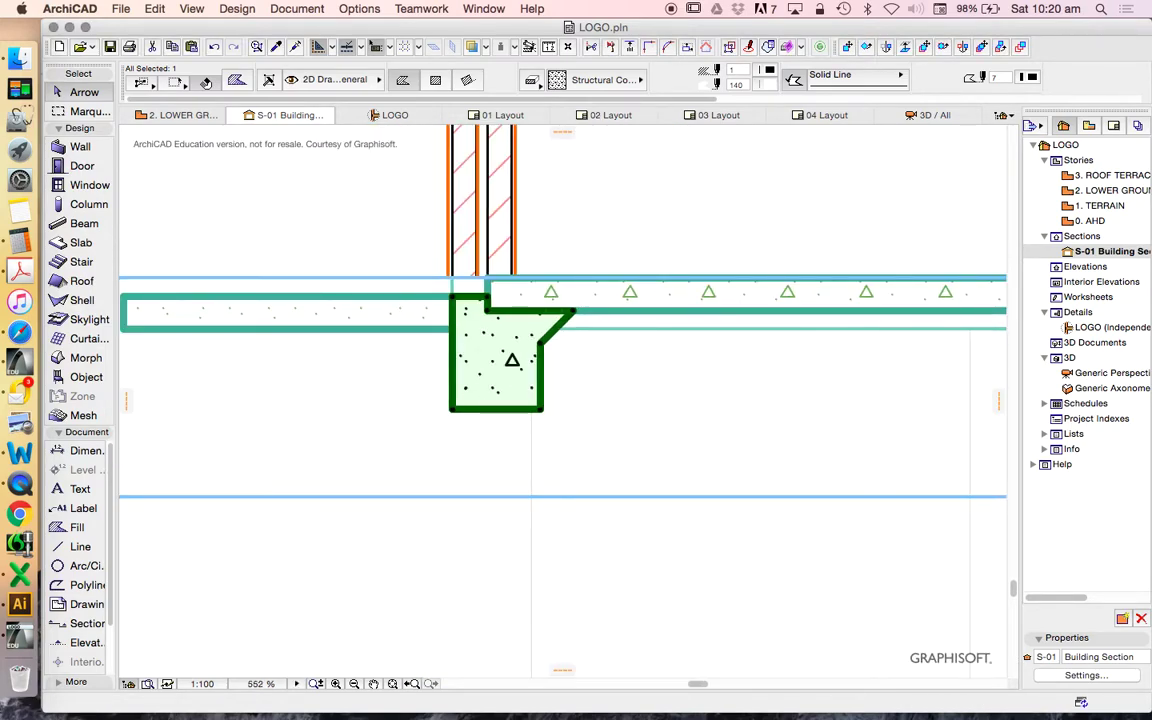
scroll(486, 267, up, 2)
key(Escape)
scroll(592, 330, down, 4)
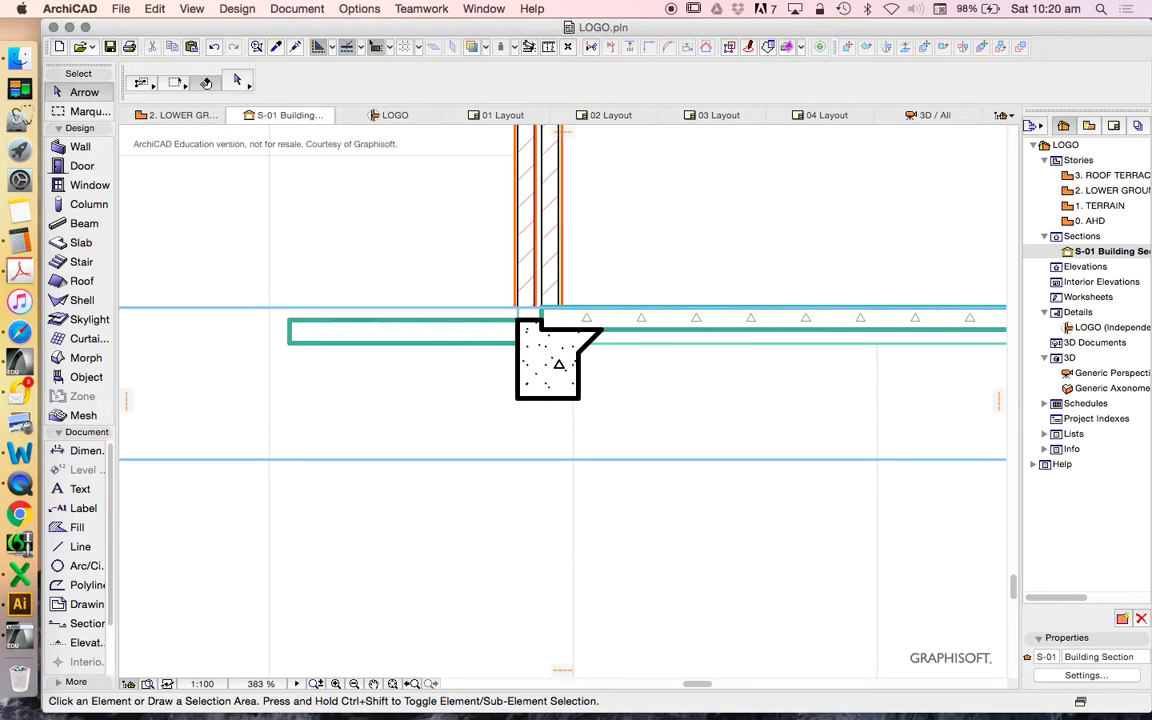
Clear the selection and display the section without true line weights.
scroll(516, 286, up, 3)
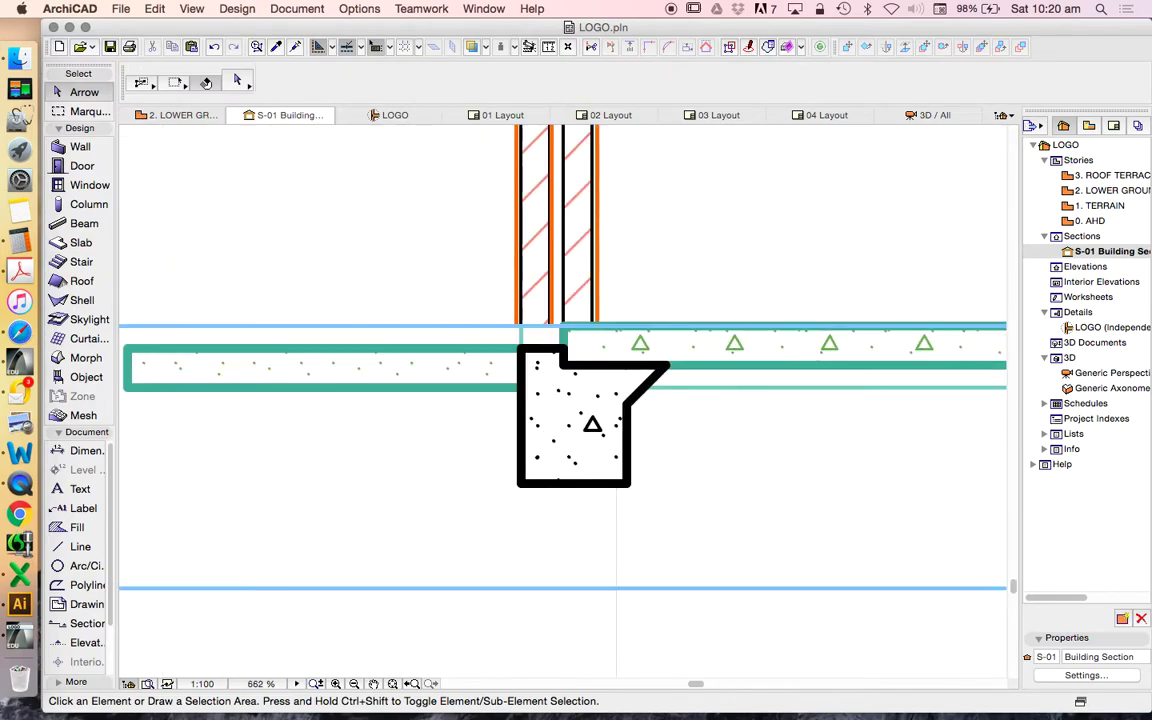
scroll(592, 365, down, 2)
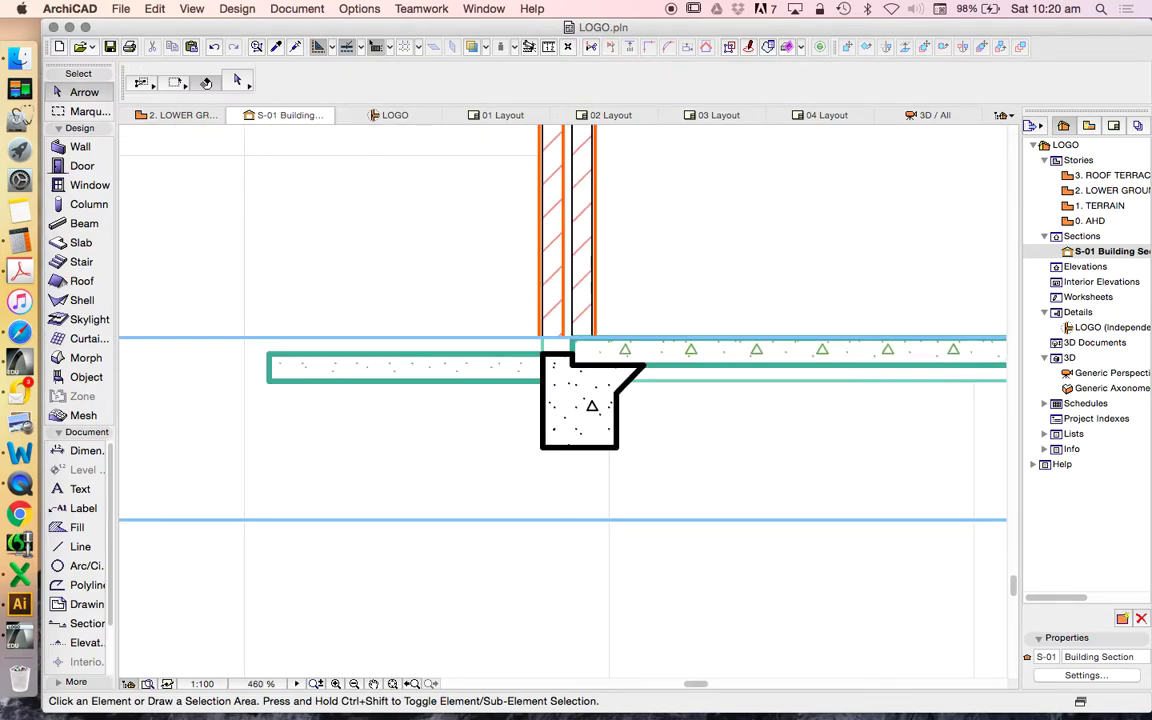
click(590, 366)
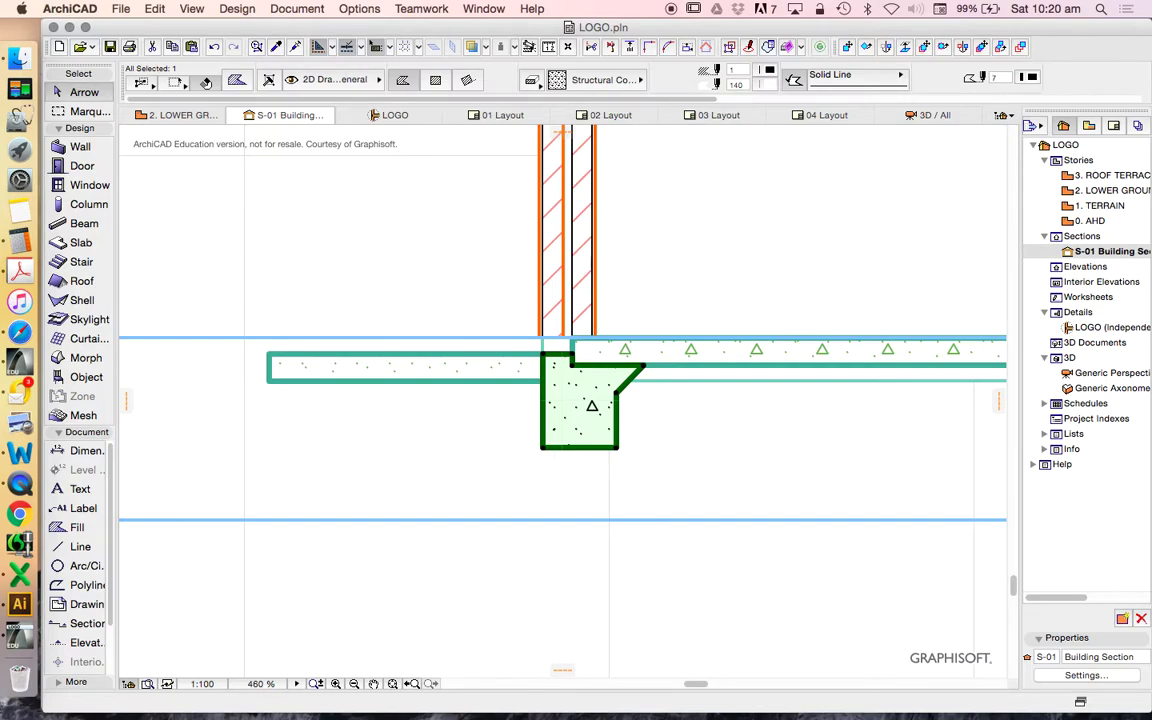
scroll(561, 325, up, 4)
click(567, 198)
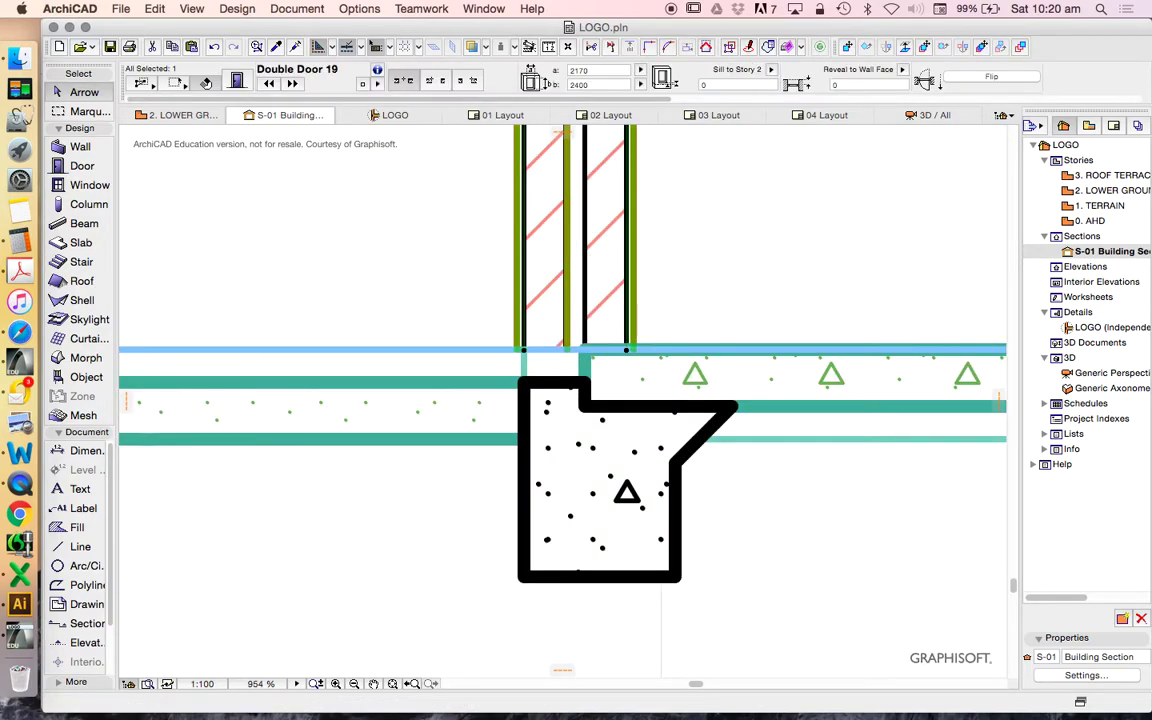
key(Escape)
right_click(400, 222)
click(470, 327)
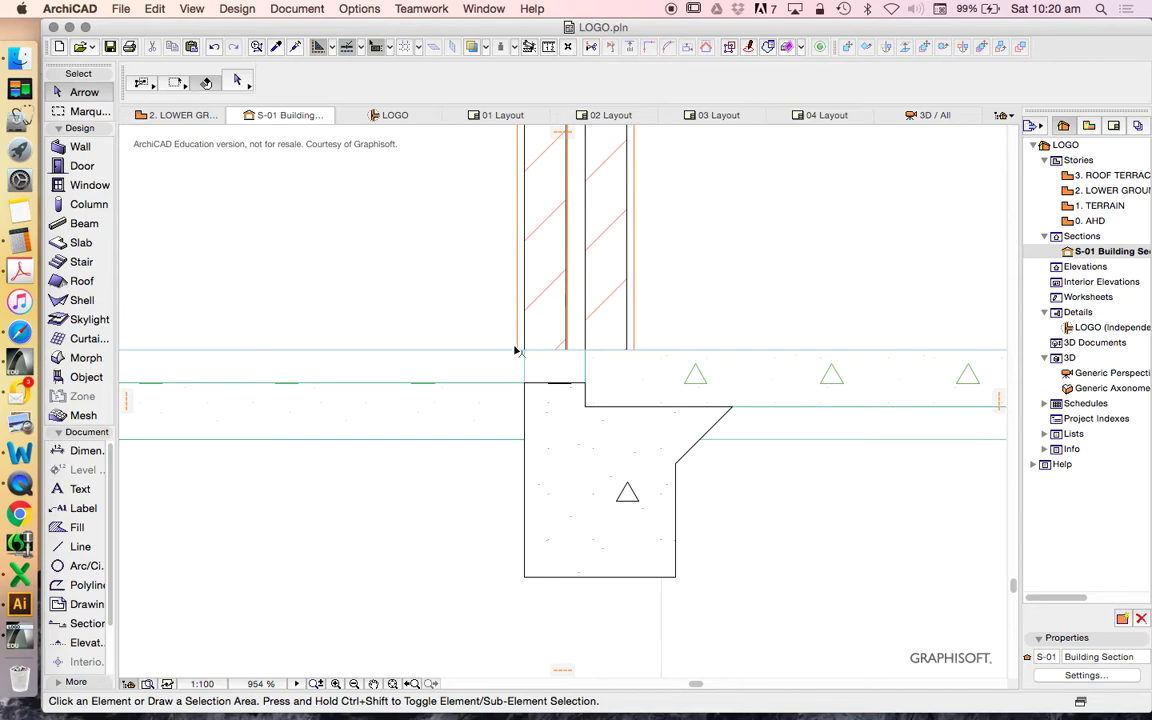
Examine the door and the cavity wall in section, from the wall's base above the footing up to its top.
click(516, 330)
scroll(522, 330, up, 3)
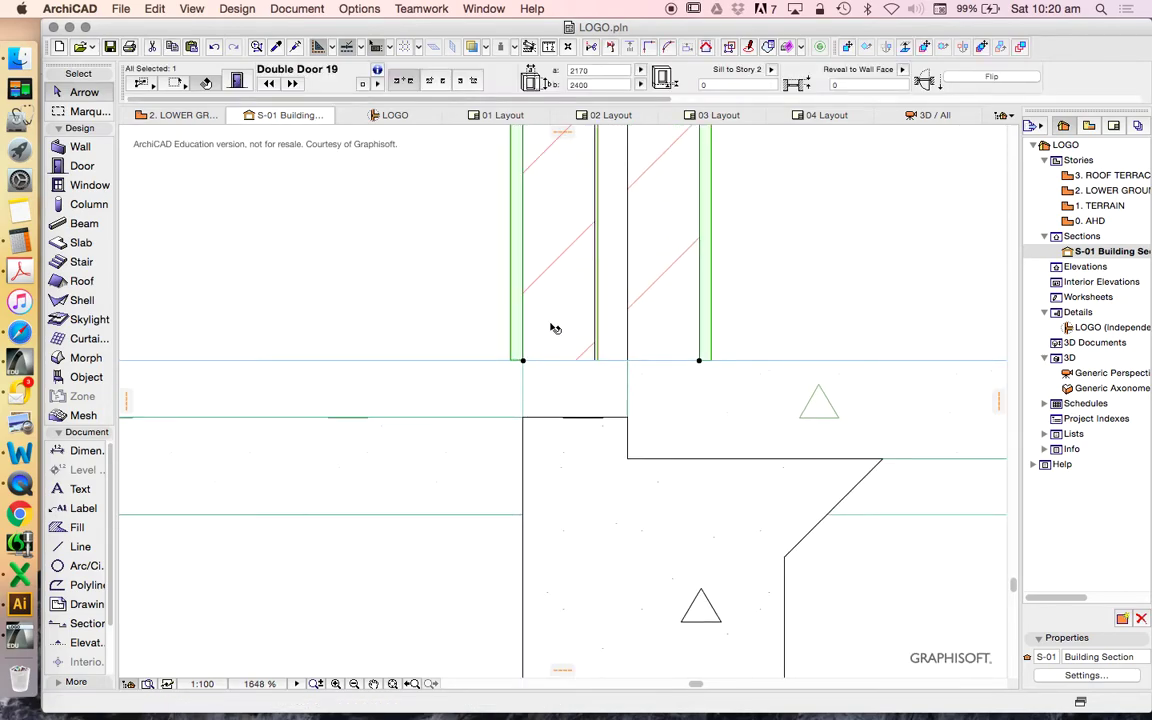
click(499, 302)
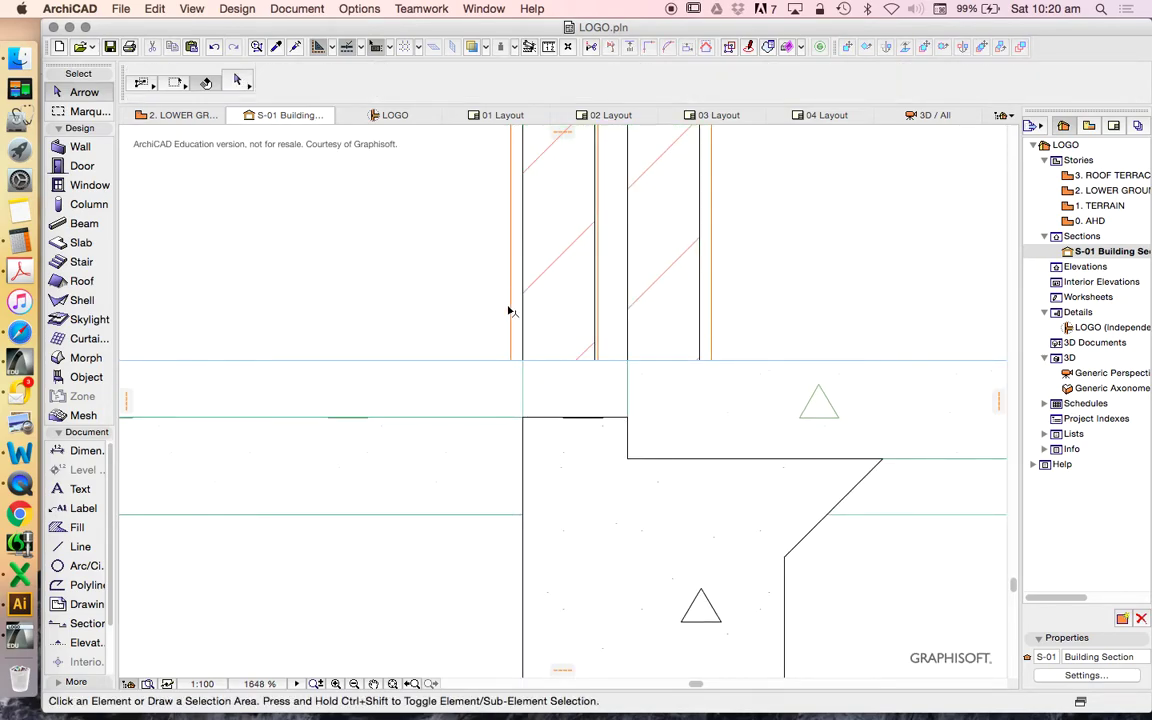
click(583, 307)
scroll(589, 324, down, 5)
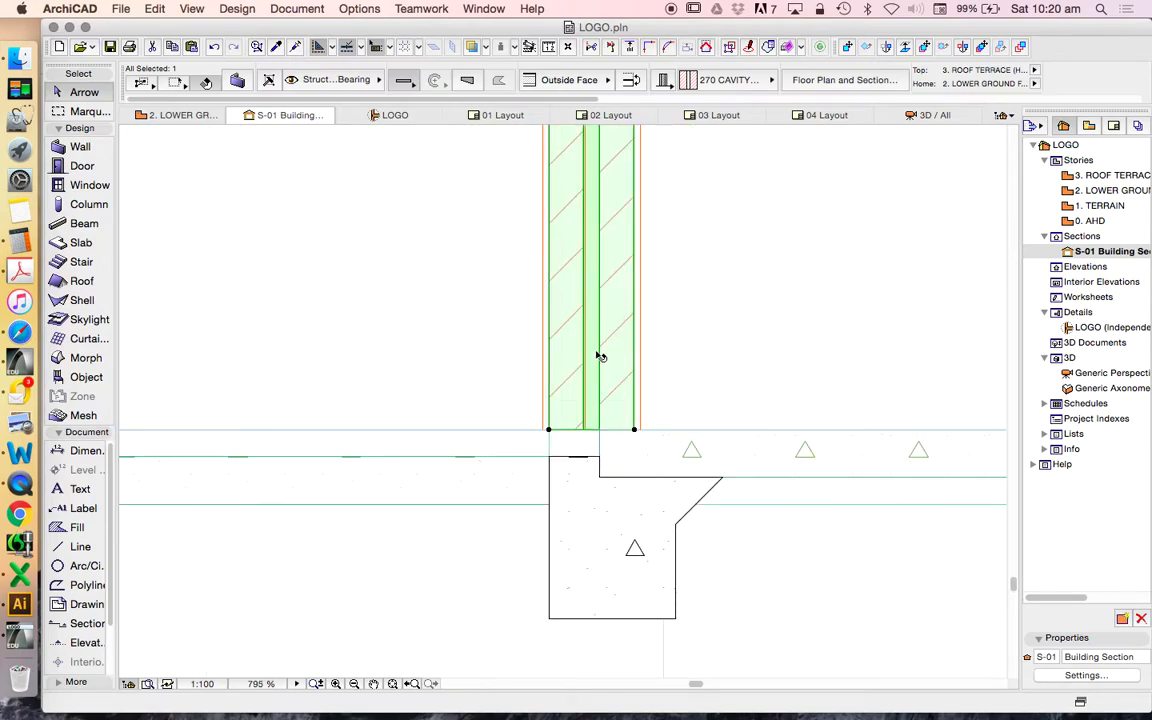
scroll(563, 422, up, 3)
key(Escape)
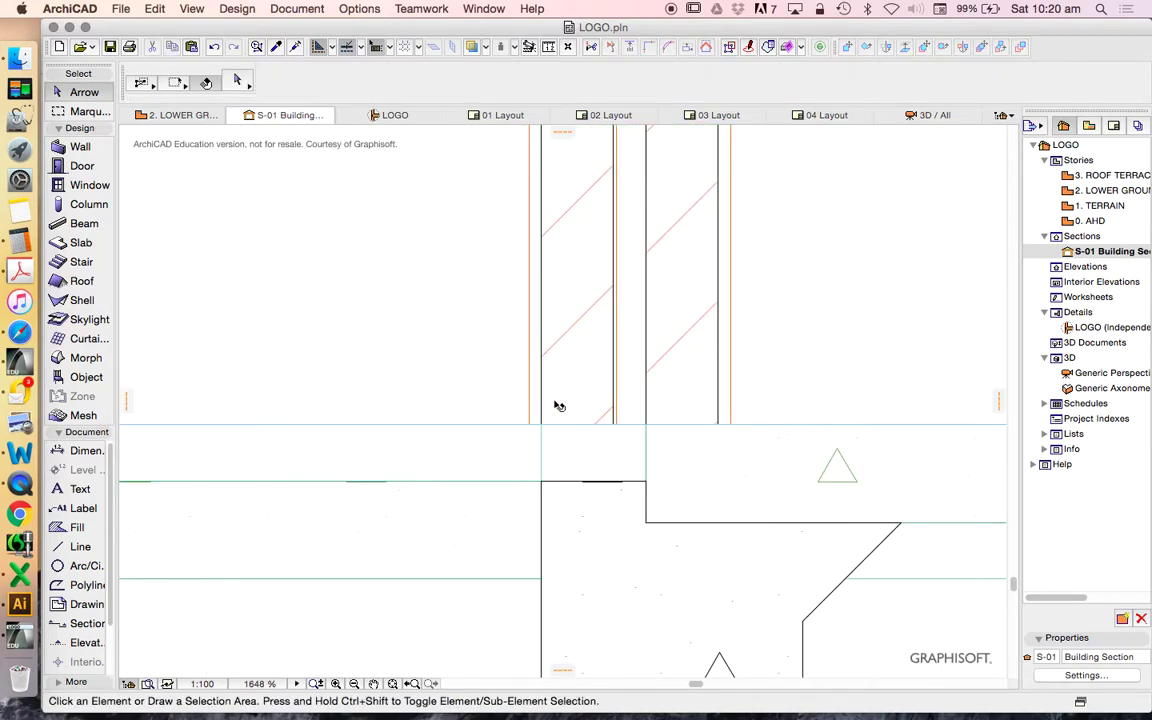
scroll(563, 405, up, 3)
click(563, 405)
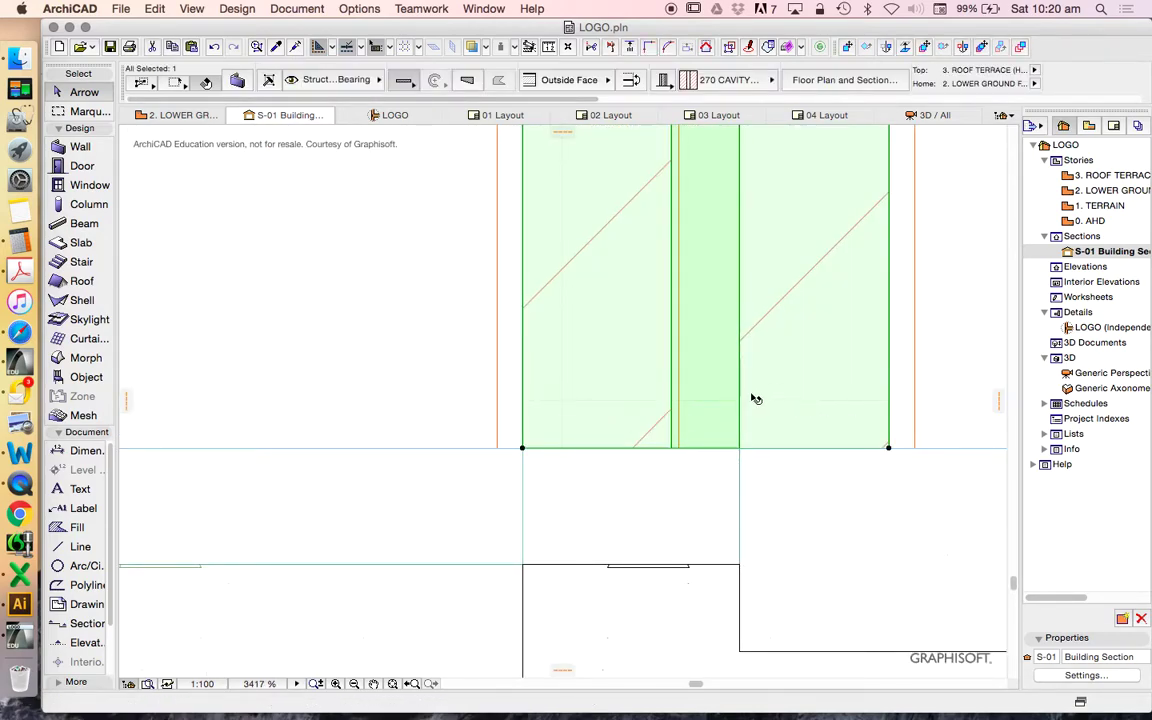
key(Escape)
scroll(612, 419, down, 15)
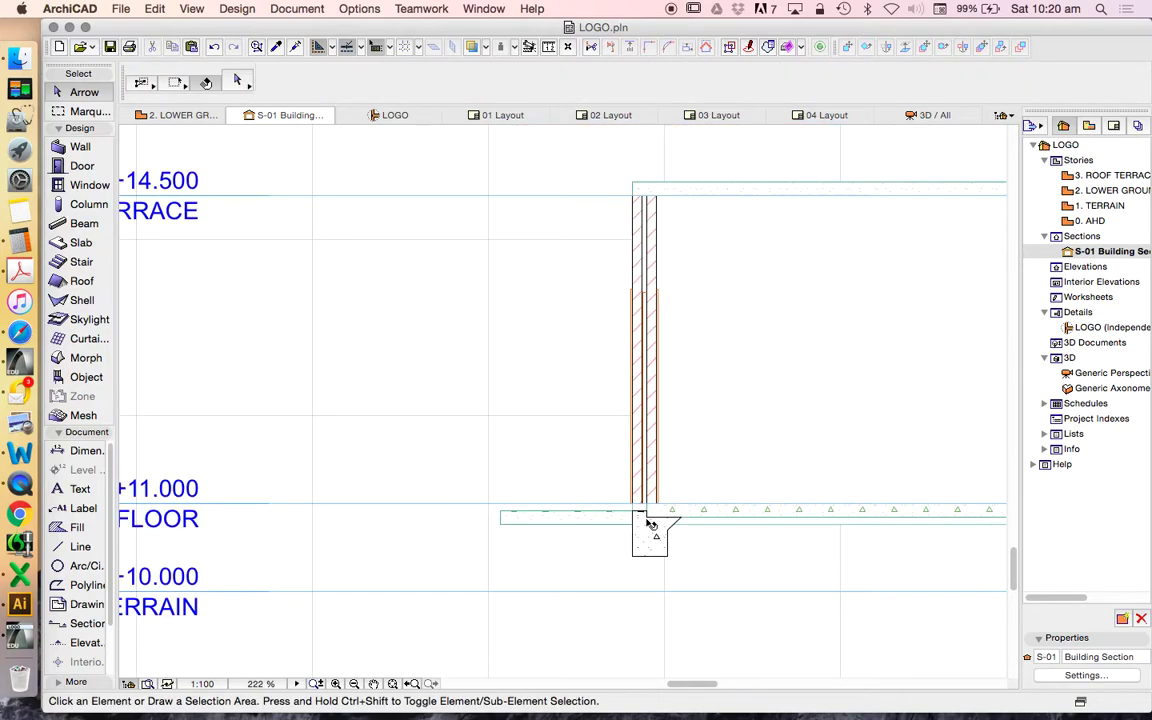
scroll(648, 314, up, 5)
click(643, 316)
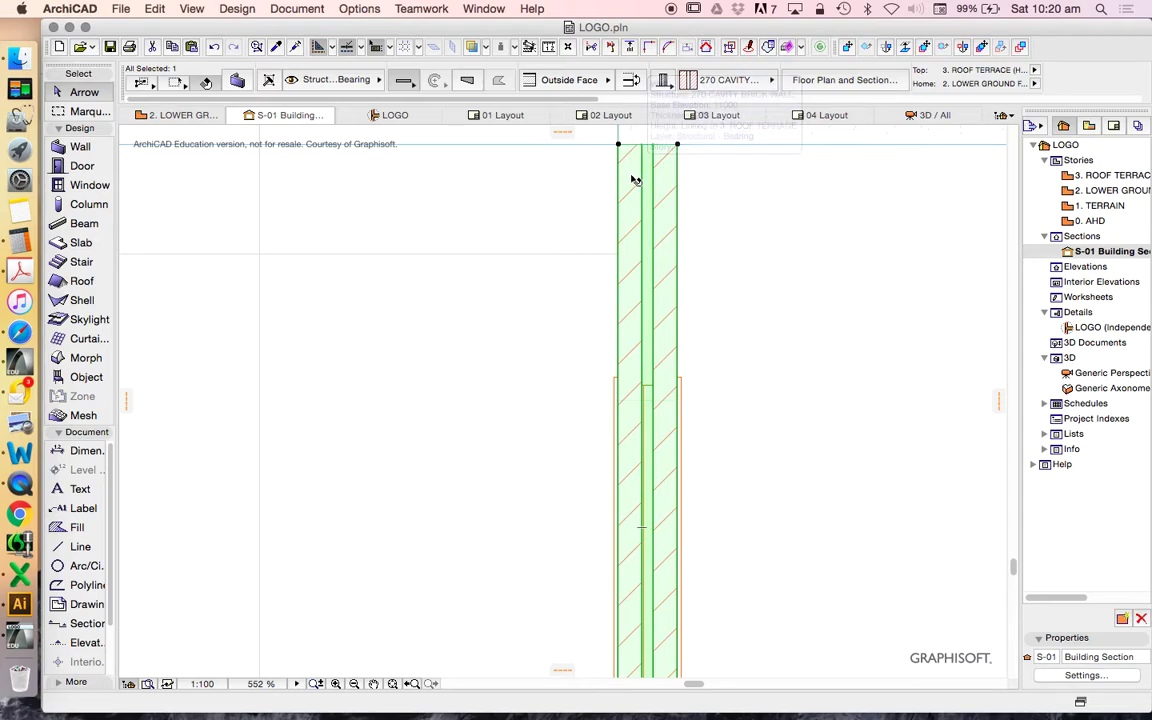
key(Escape)
scroll(619, 148, down, 4)
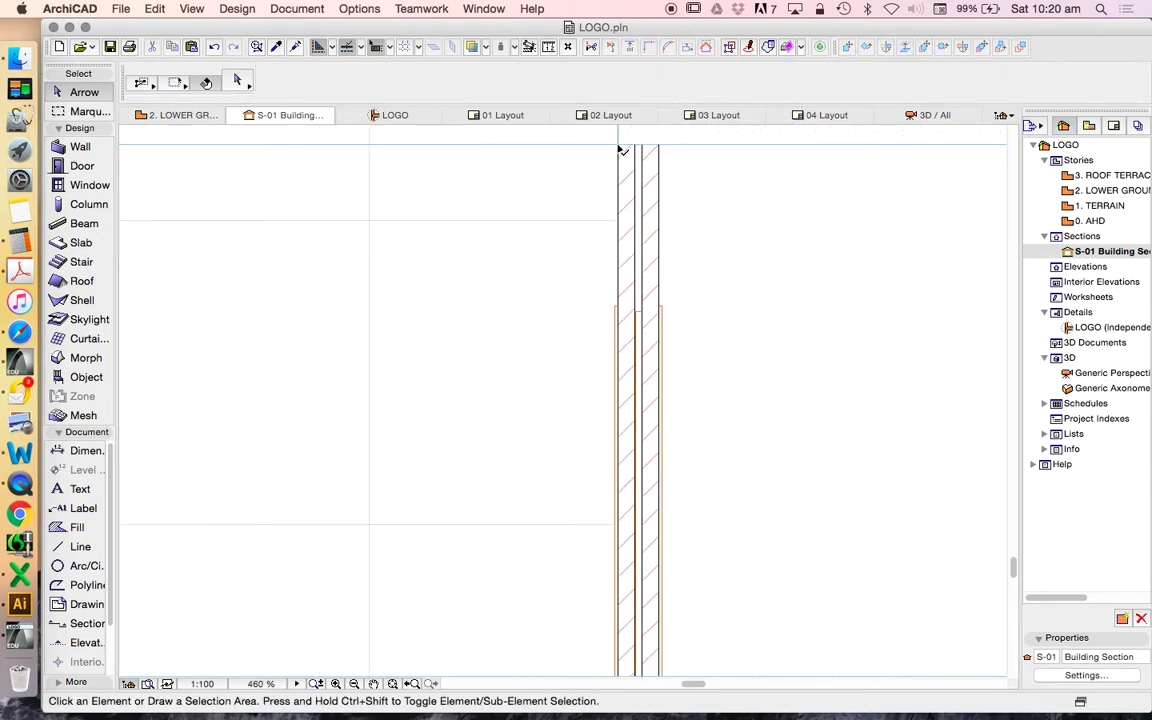
Draw a rectangular Common Brick fill 110 wide and 76 high across the cavity wall's outer brick leaf.
scroll(642, 204, up, 5)
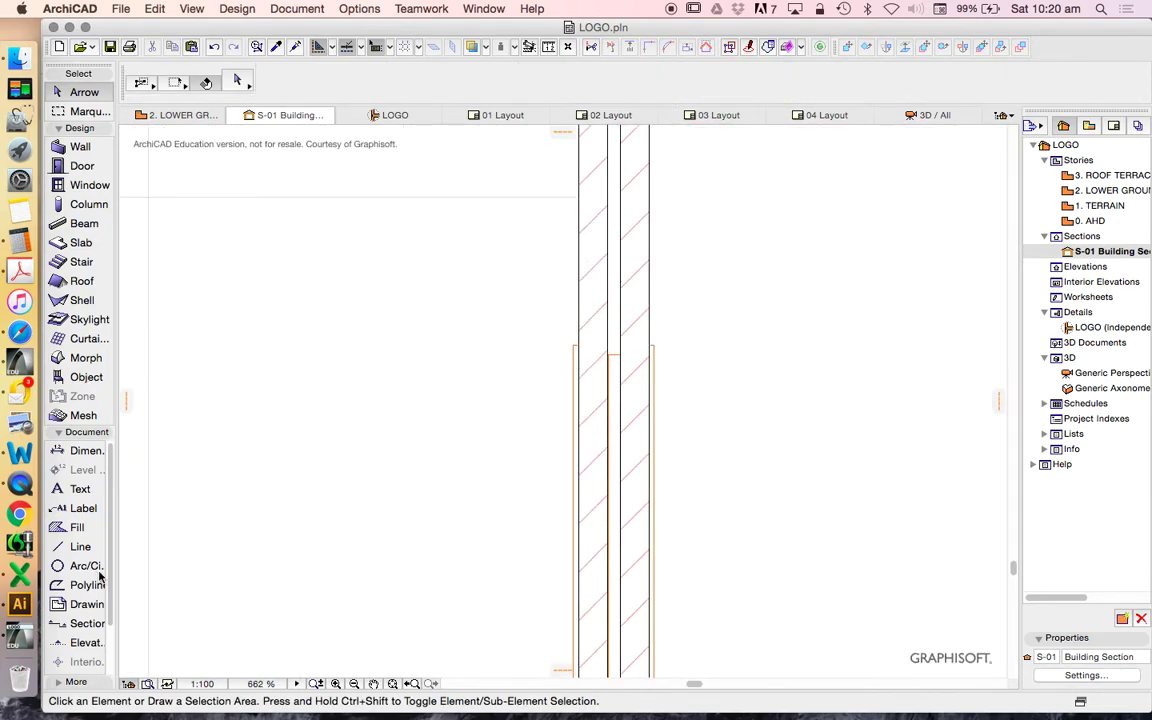
click(72, 527)
click(590, 80)
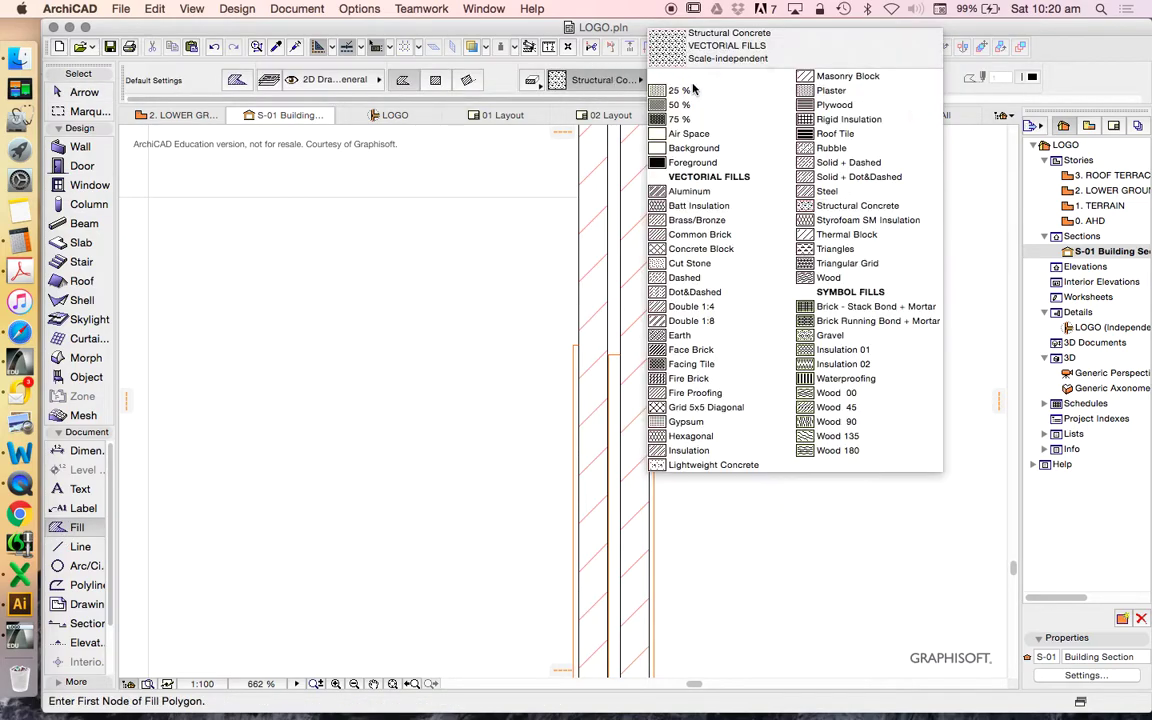
click(712, 235)
scroll(596, 257, up, 3)
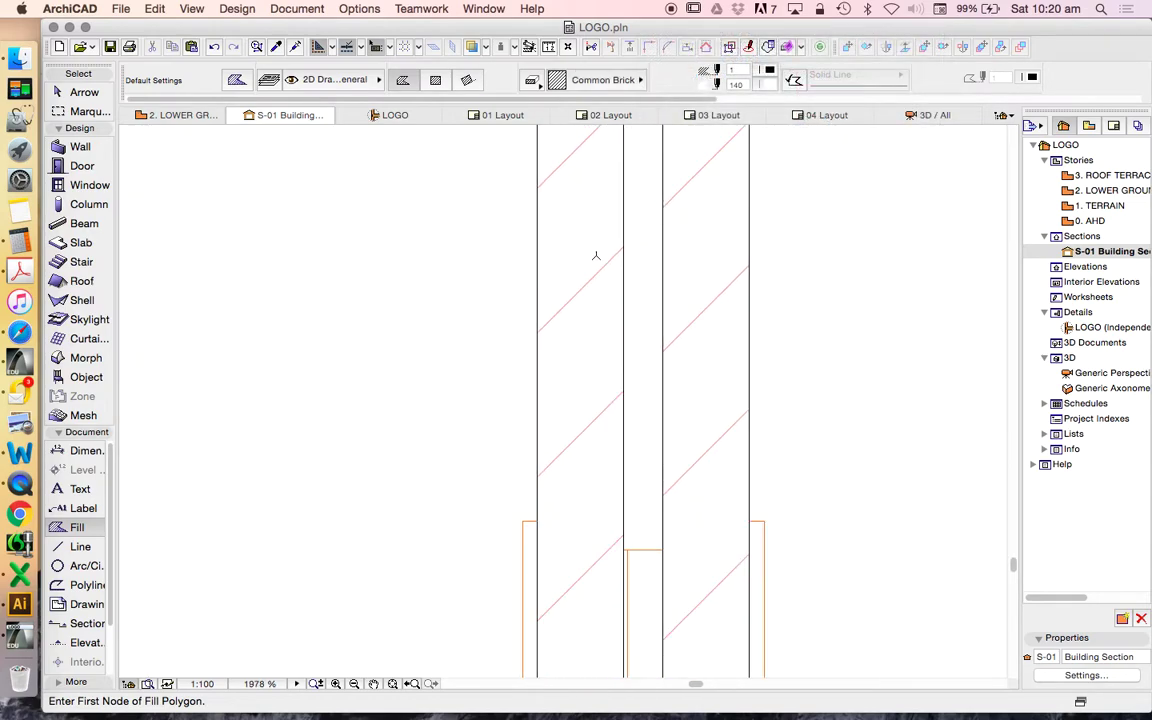
scroll(540, 262, down, 1)
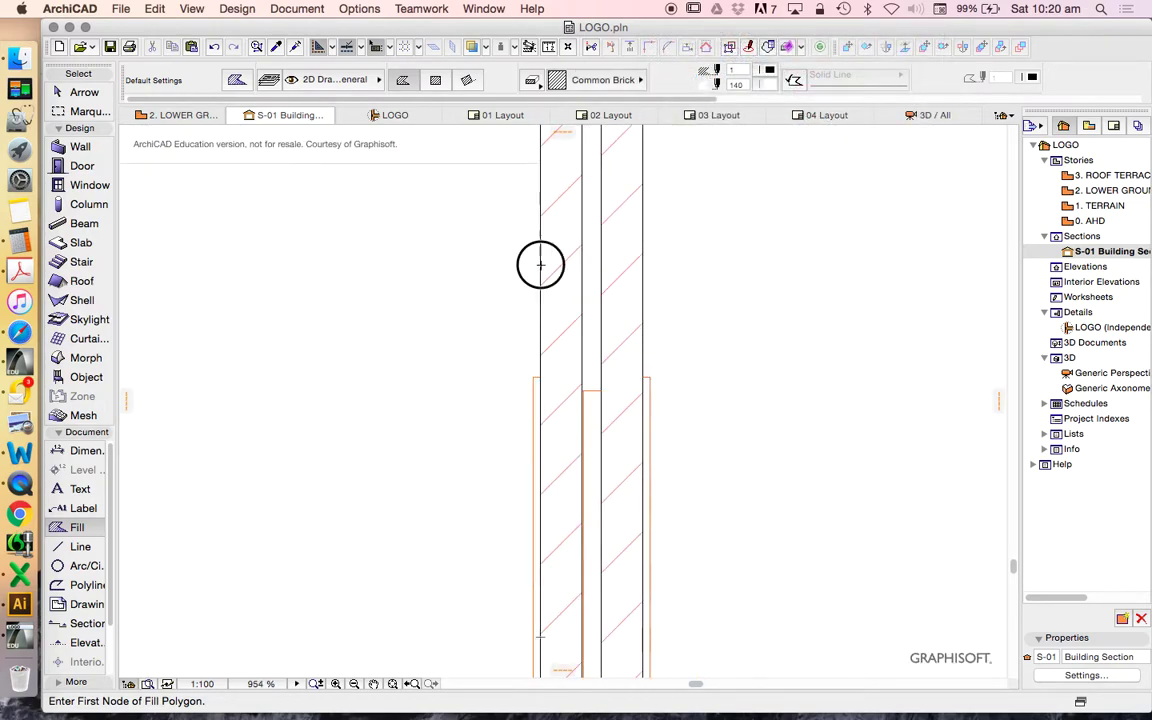
click(540, 264)
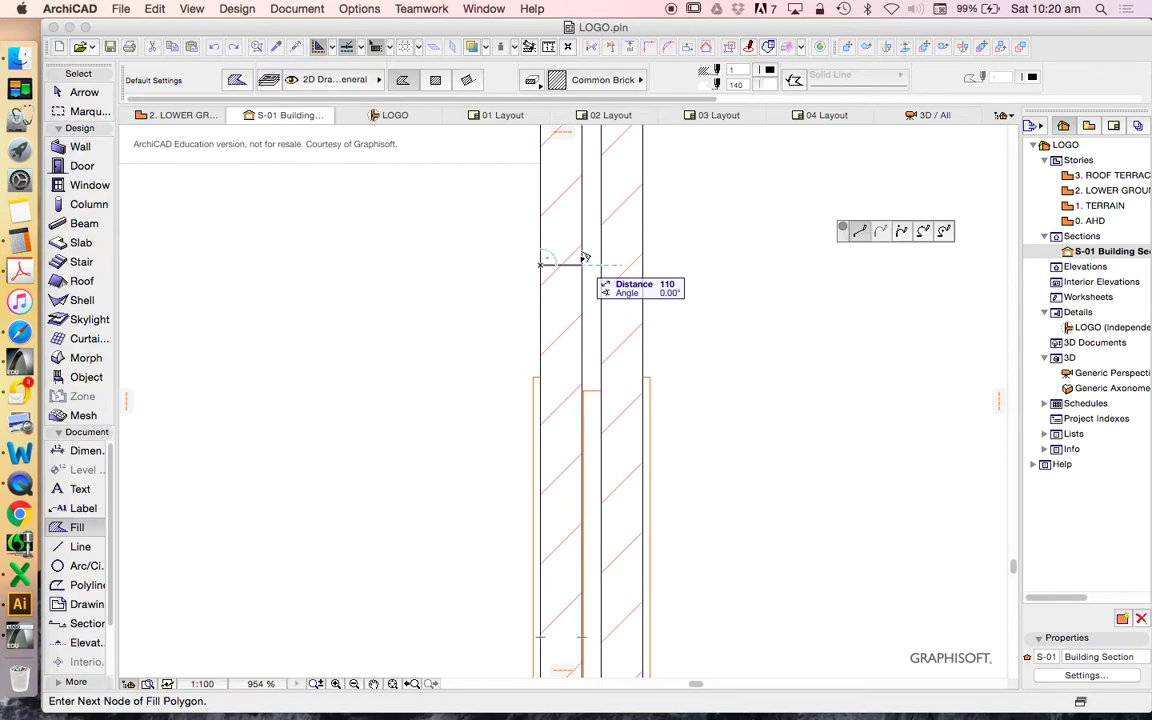
click(582, 264)
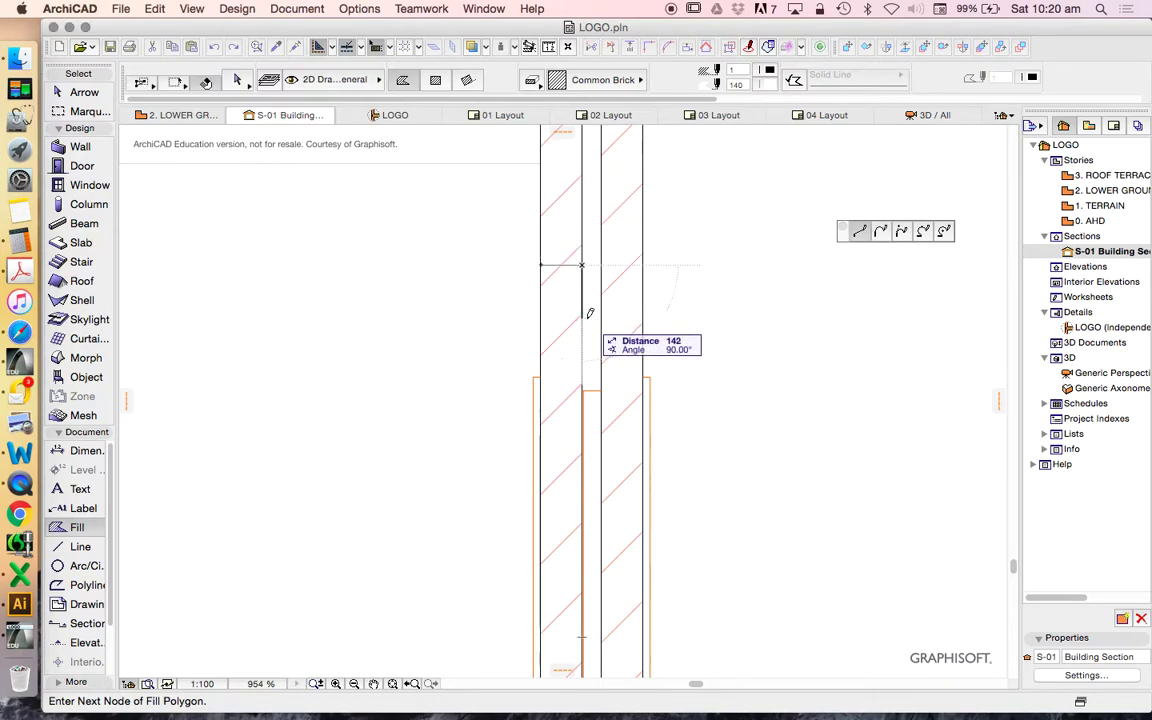
key(Tab)
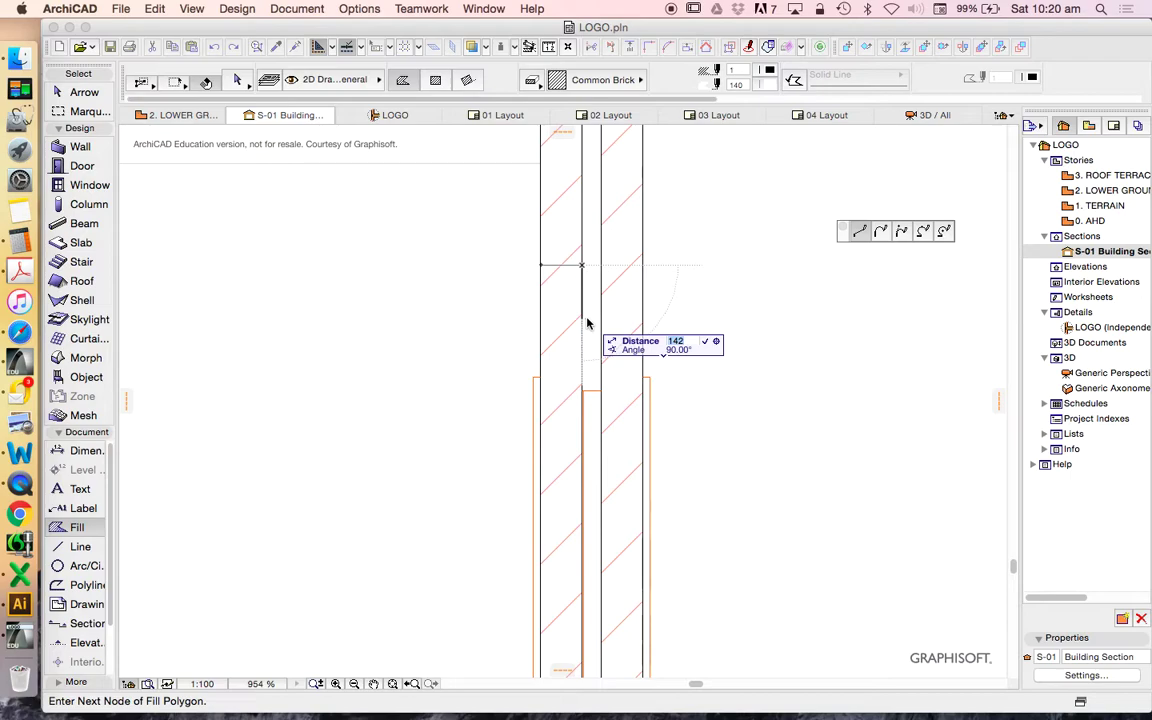
text(76)
key(Return)
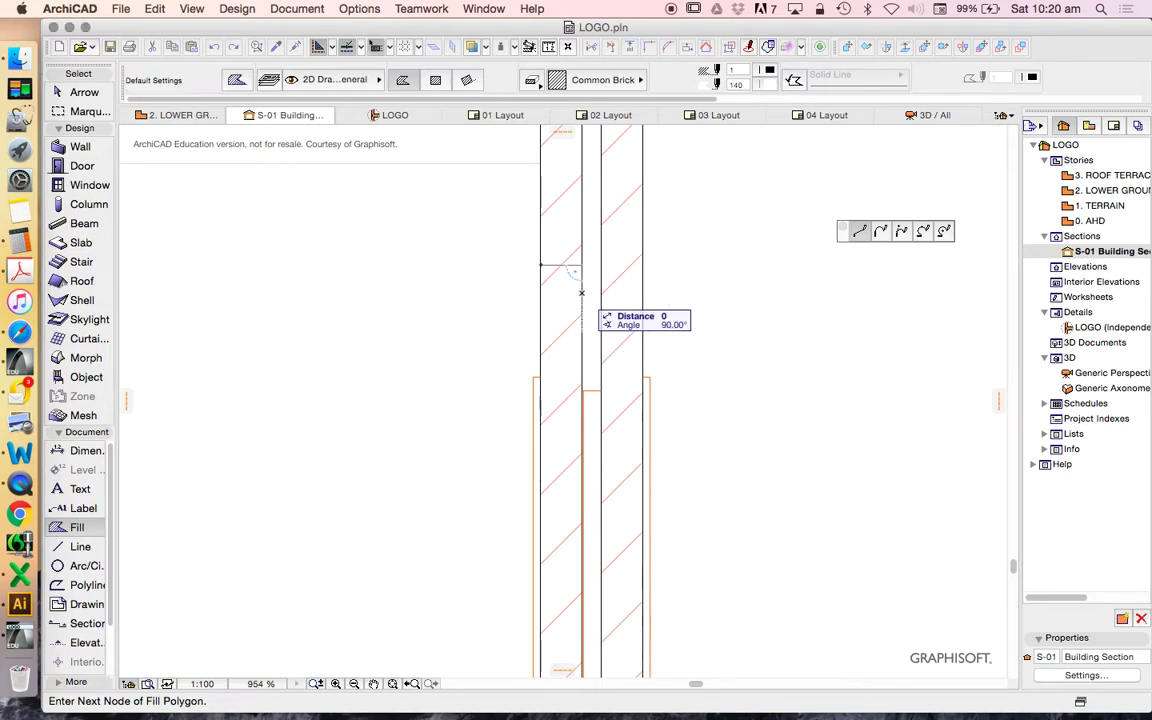
click(541, 265)
click(541, 265)
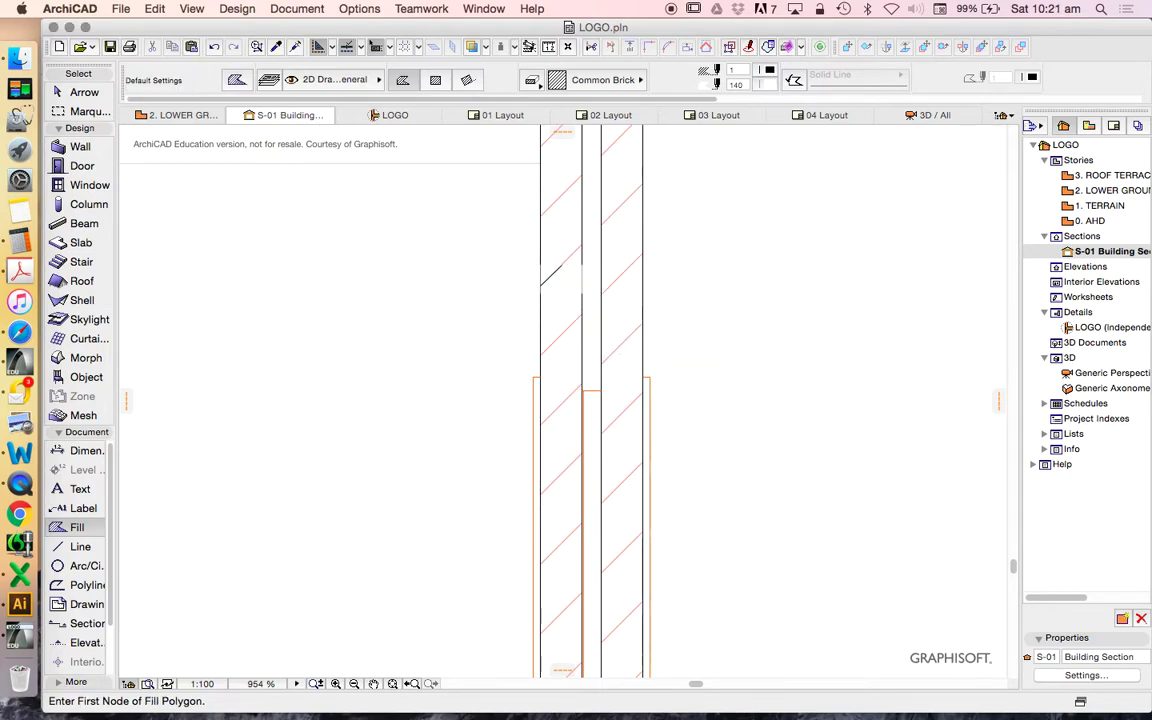
Set the brick fill's pattern pen to 3 and show its contour as a solid line.
key(Escape)
click(541, 265)
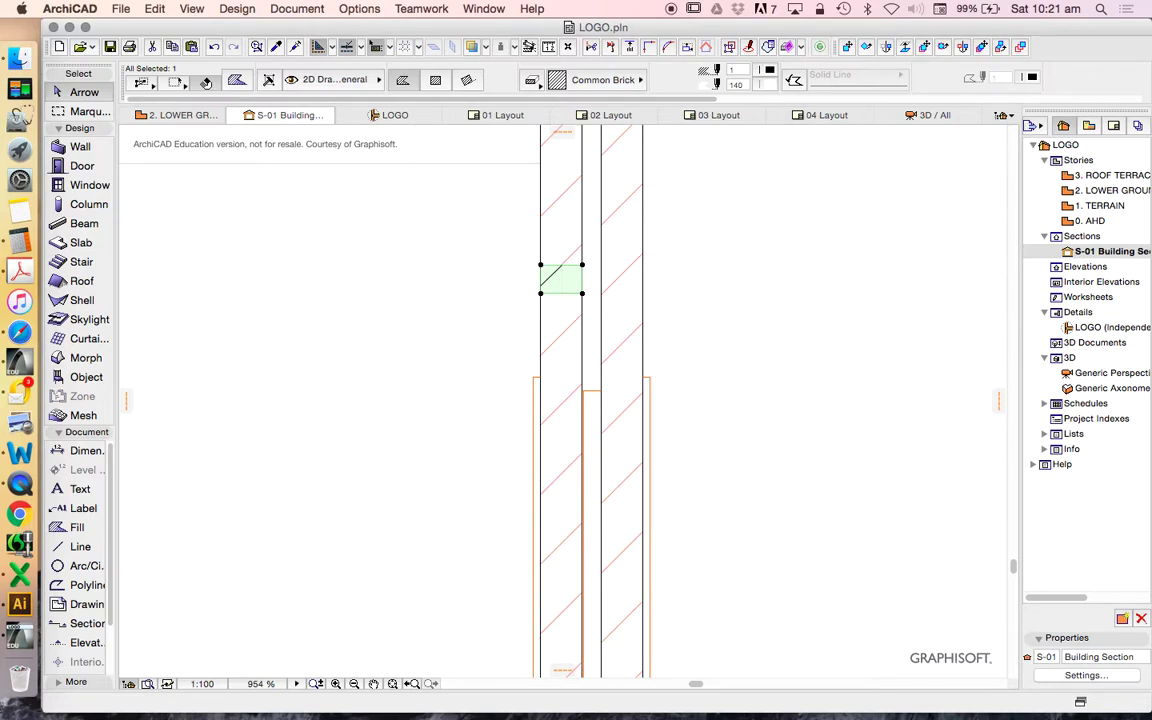
click(768, 70)
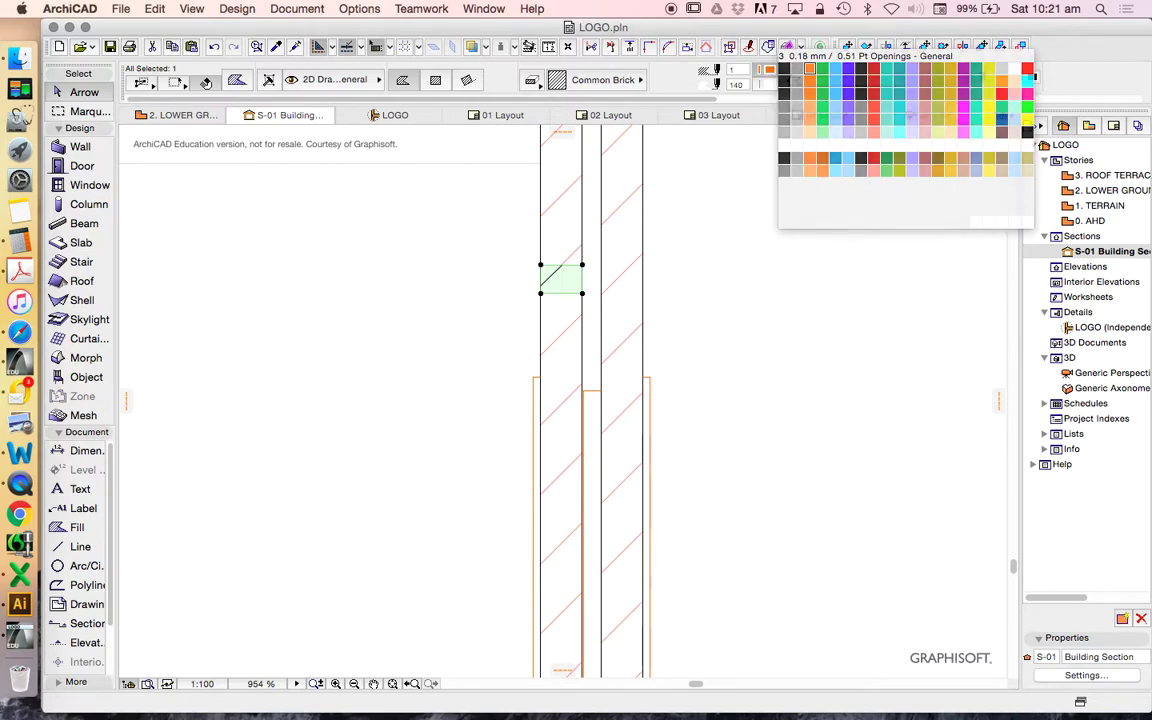
click(811, 70)
scroll(572, 283, up, 4)
key(Escape)
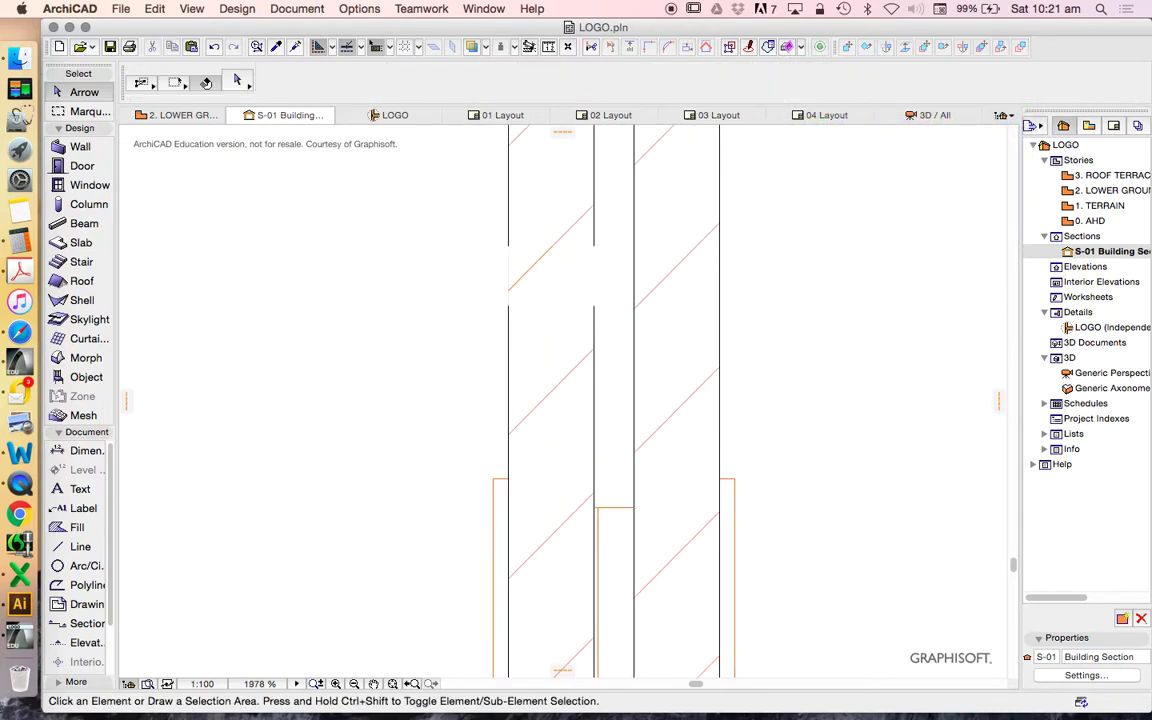
click(594, 306)
click(458, 272)
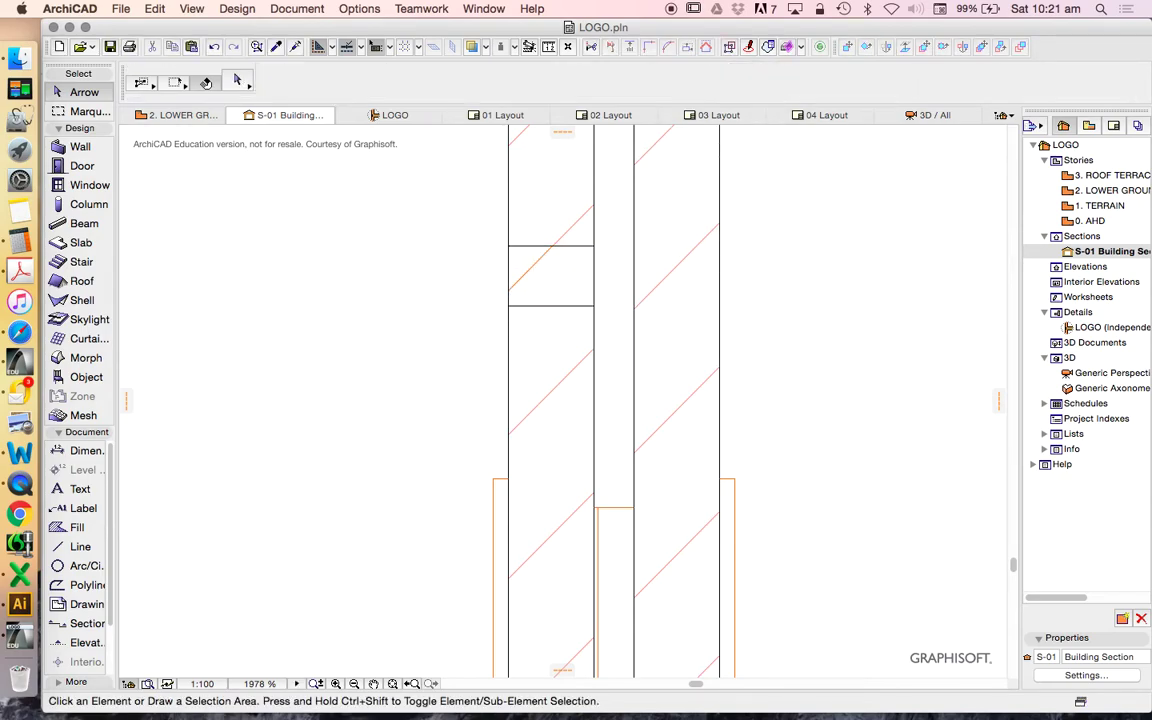
Turn on true line weights and move the brick fill straight down onto the footing's top edge beneath the outer leaf.
right_click(458, 272)
click(534, 368)
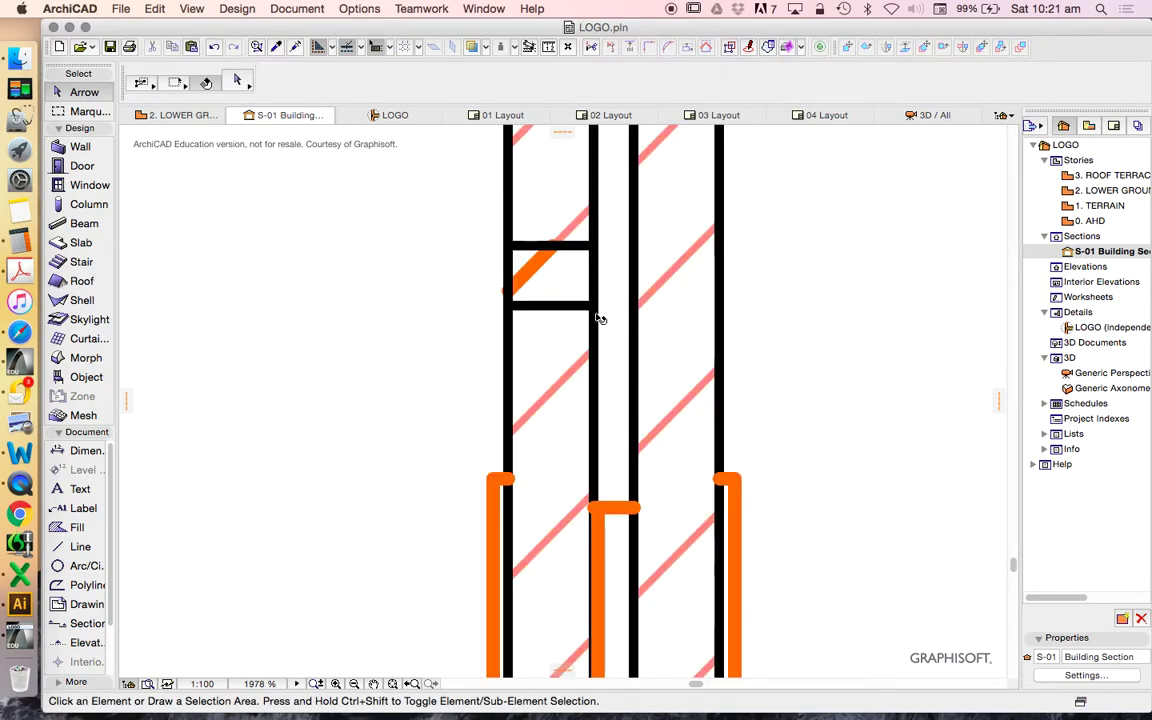
click(593, 309)
scroll(599, 222, down, 10)
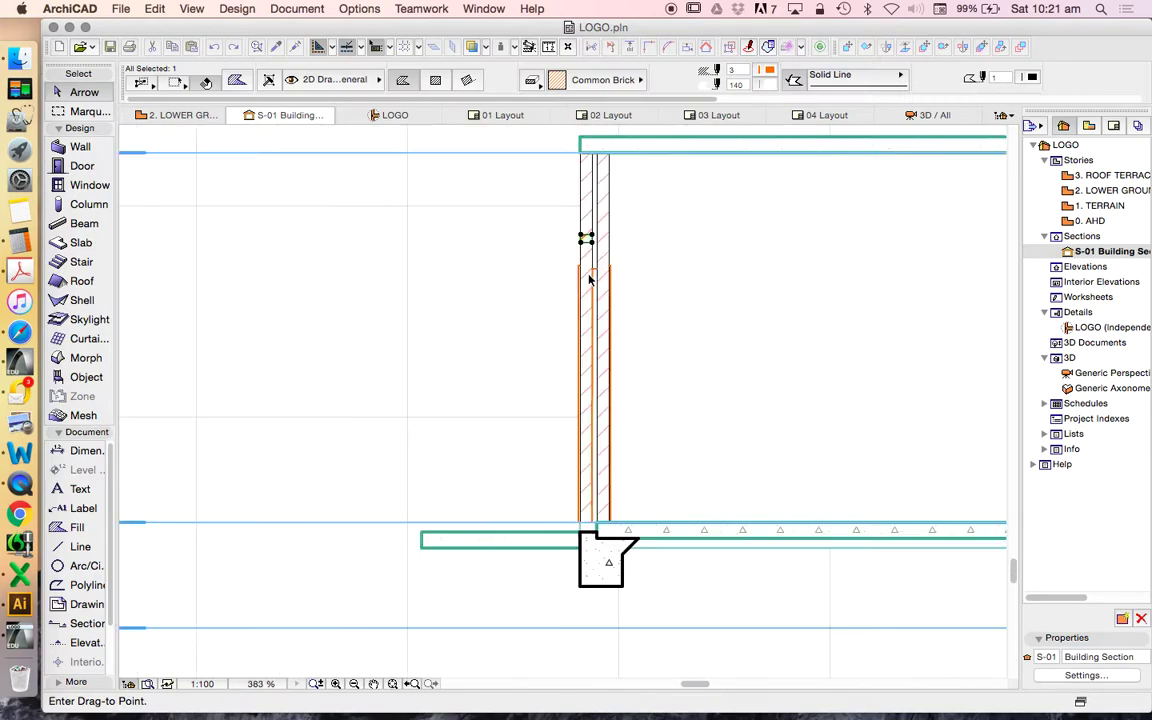
scroll(603, 506, up, 8)
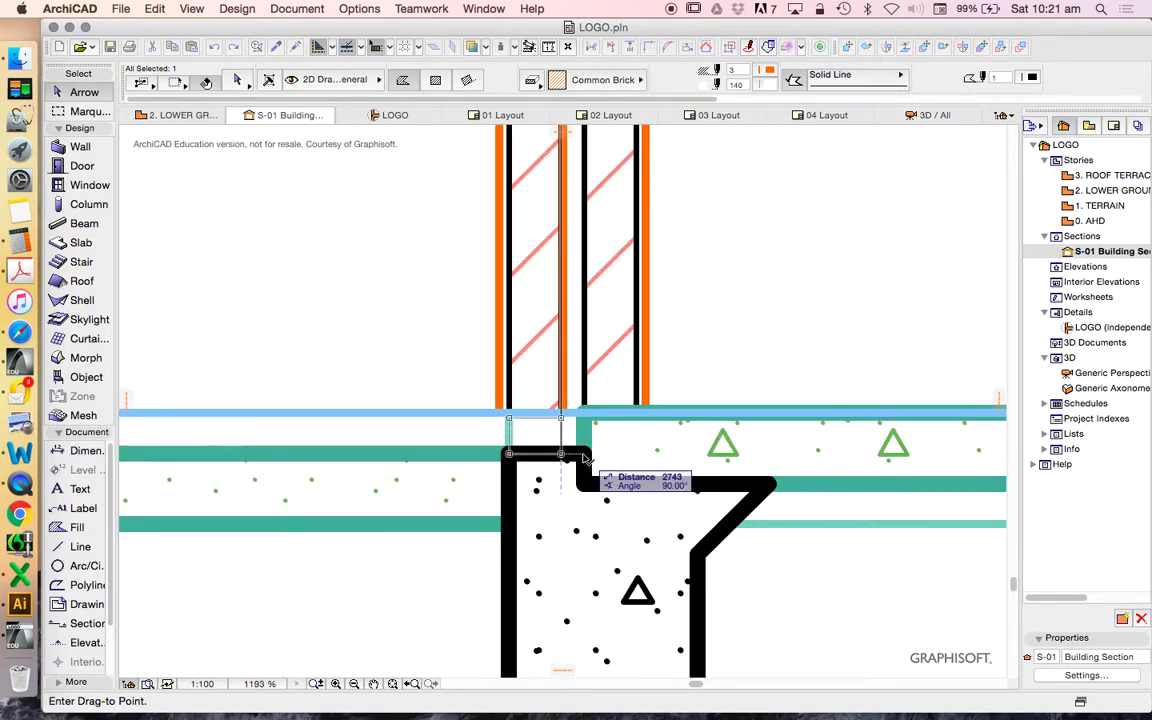
click(563, 456)
scroll(533, 449, up, 5)
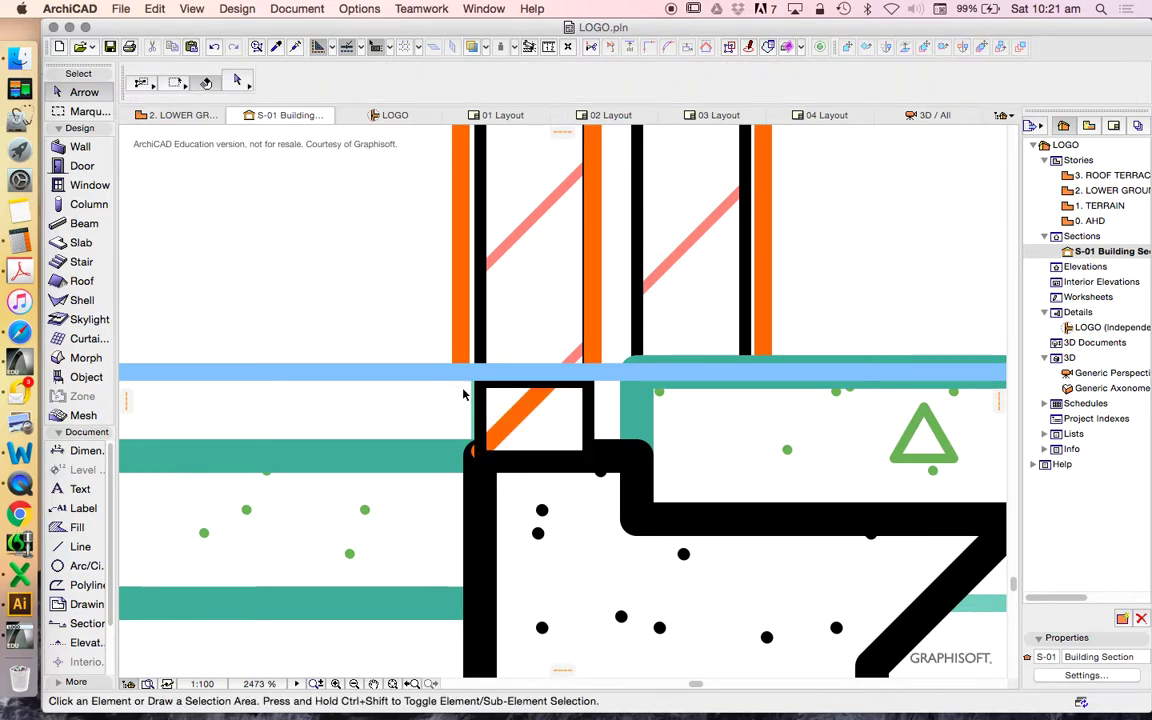
Switch the section back to thin line display.
click(414, 334)
right_click(364, 262)
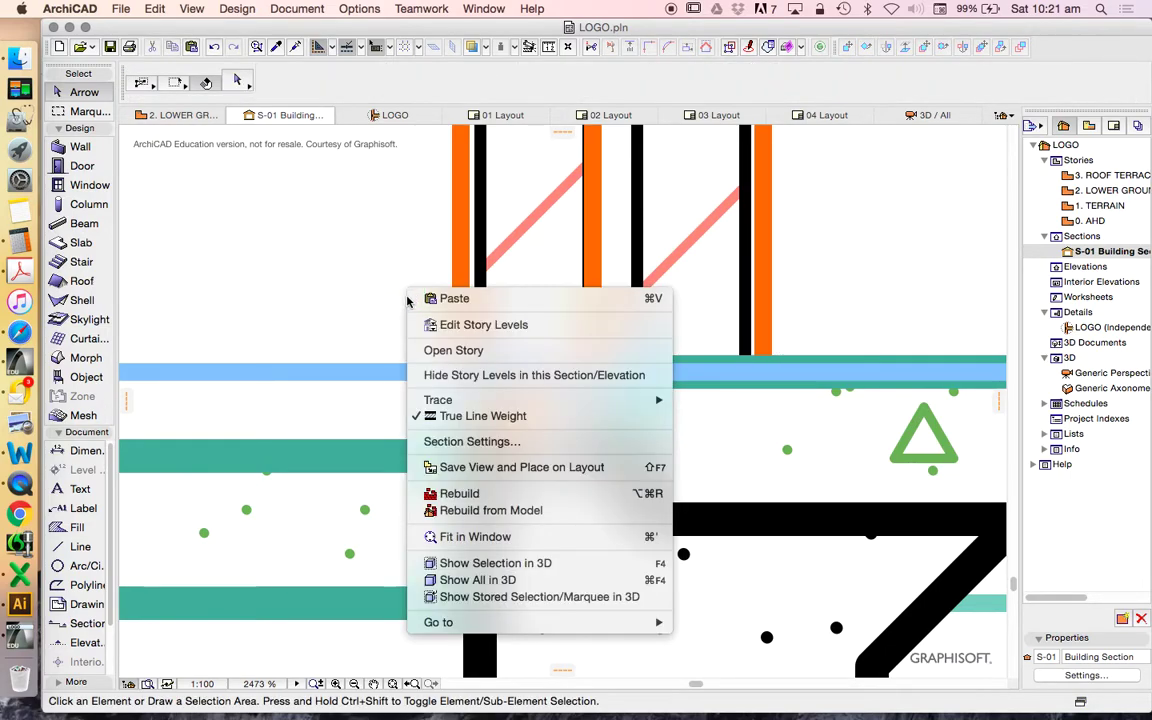
click(480, 416)
click(481, 387)
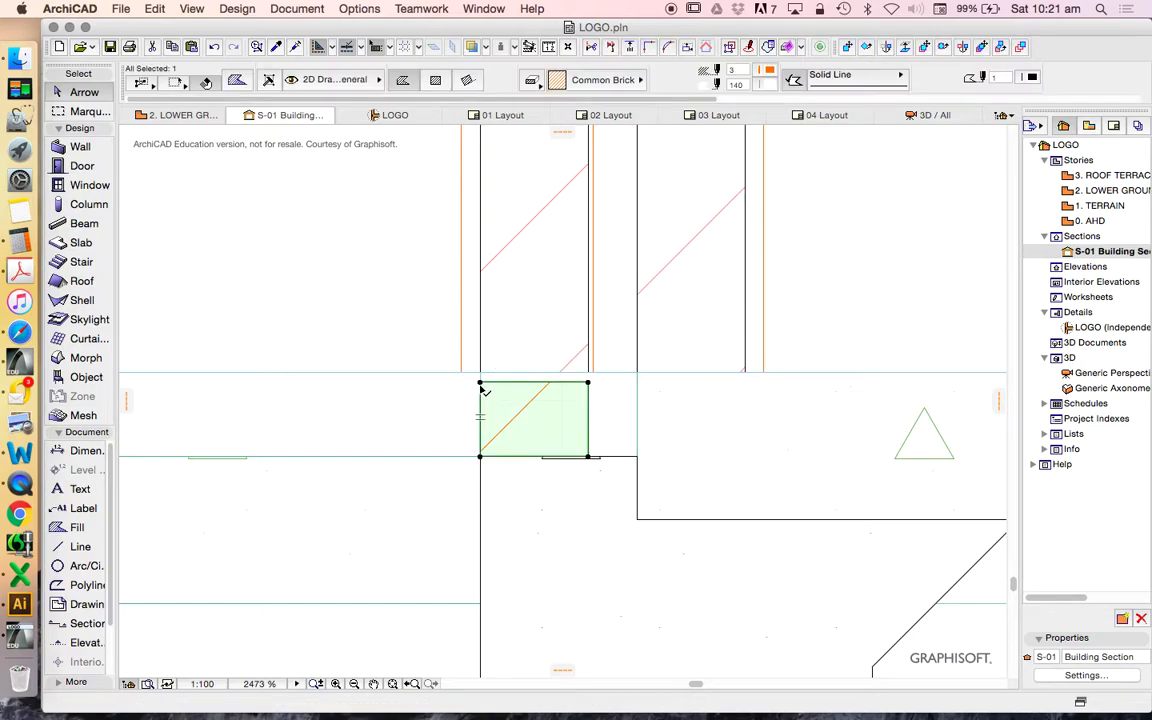
key(Escape)
alt+click(482, 388)
click(771, 69)
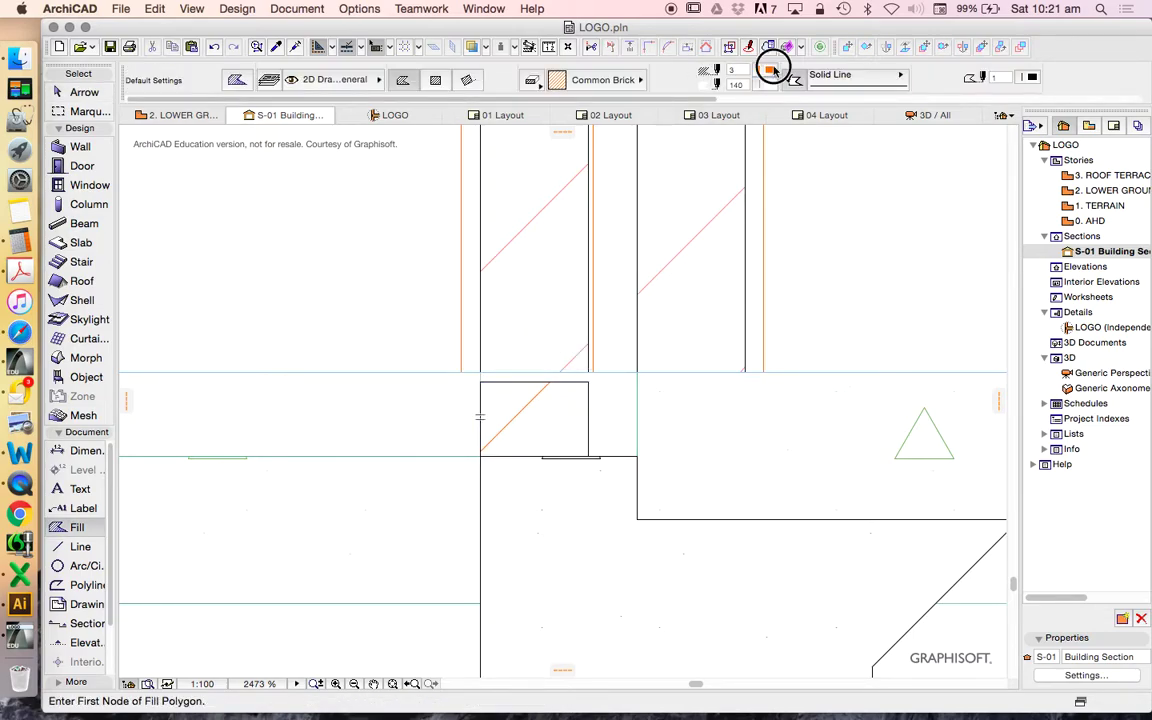
click(563, 385)
shift+click(563, 384)
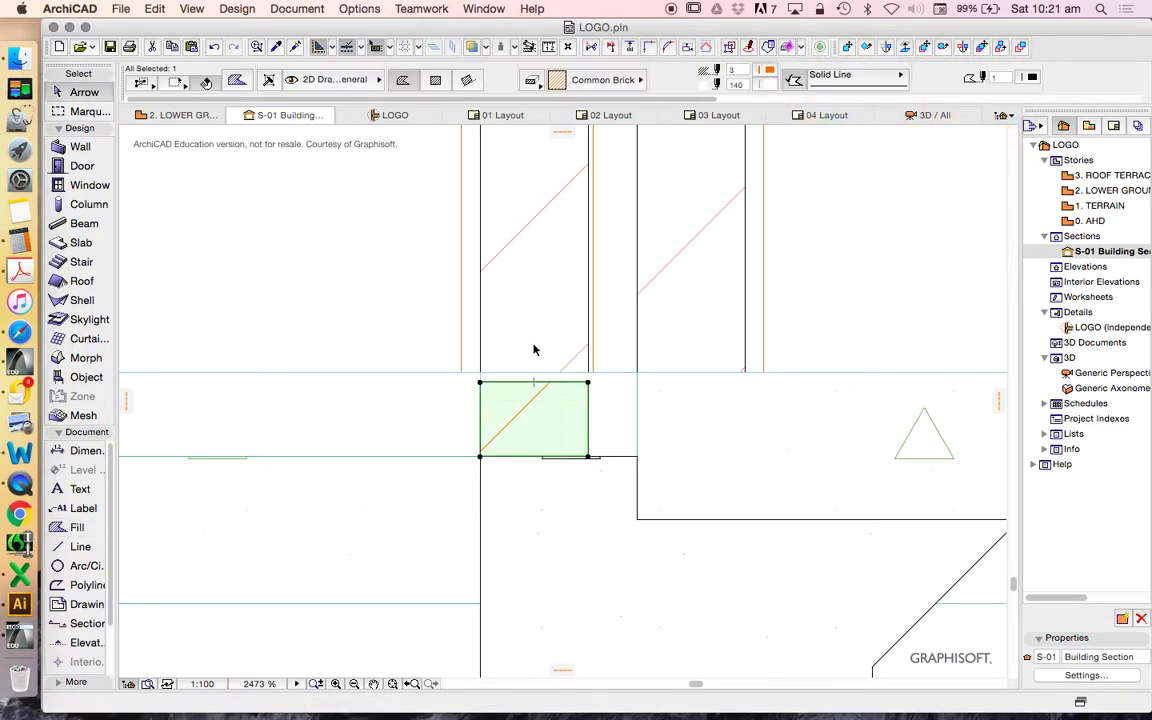
key(Escape)
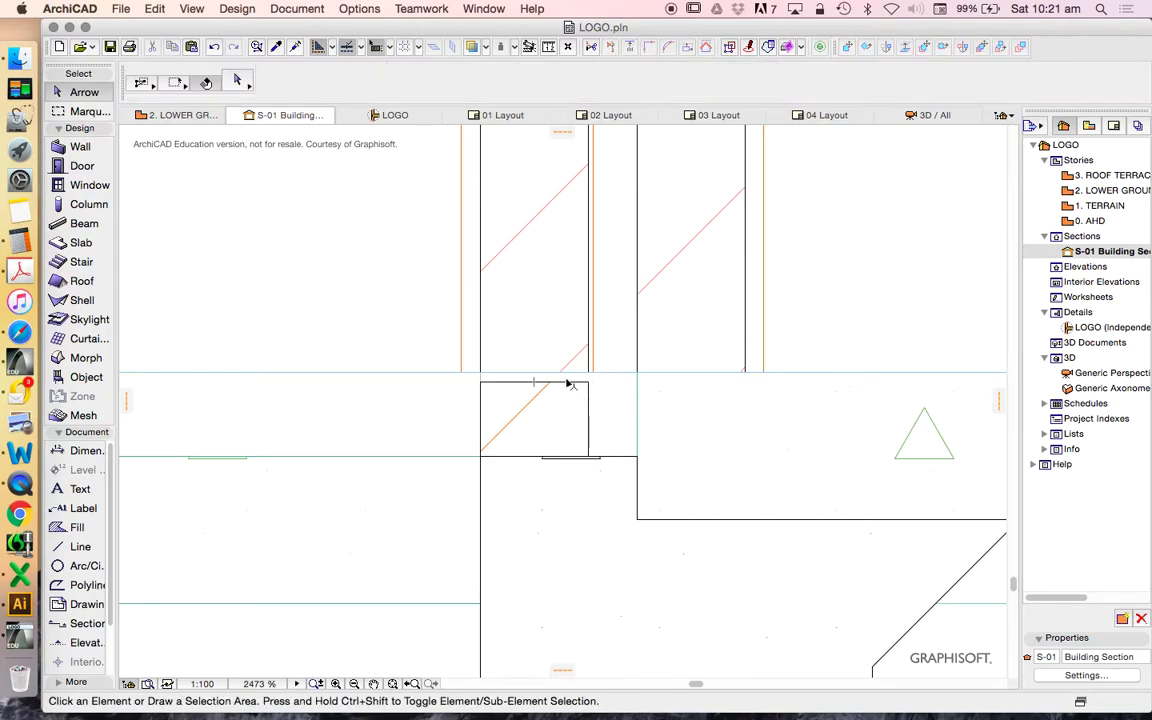
Offset the brick fill's top edge upward to meet the underside of the cavity wall's outer brick leaf.
click(568, 383)
click(571, 383)
click(572, 383)
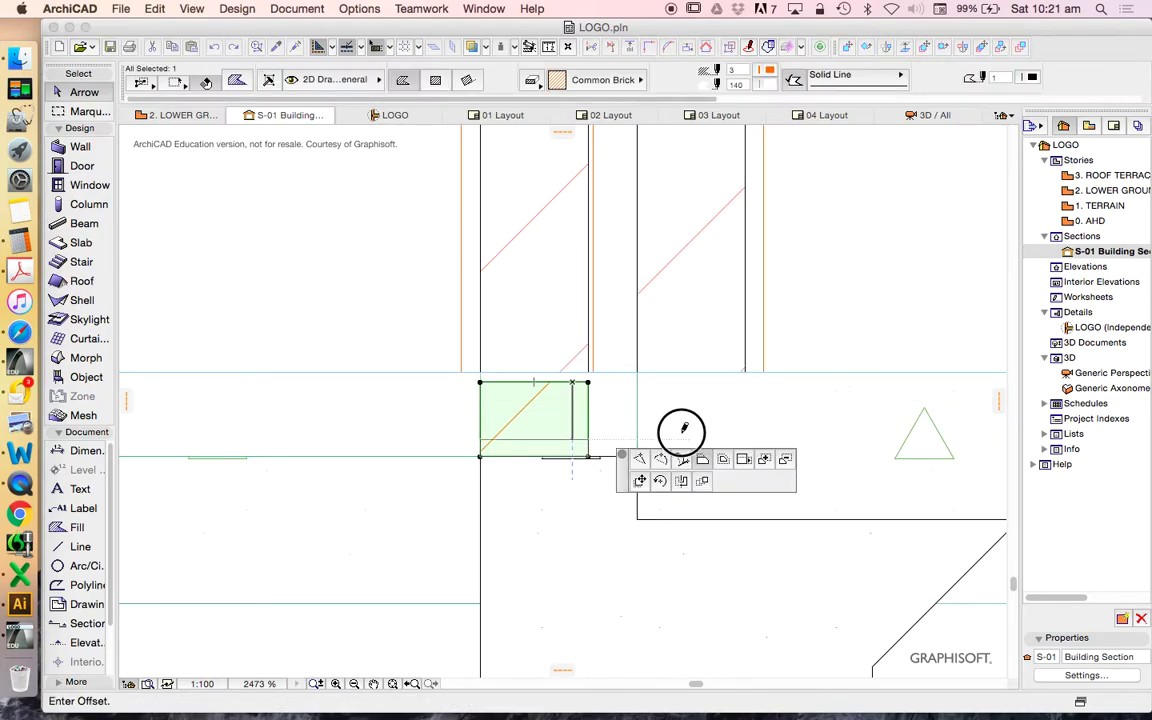
click(591, 370)
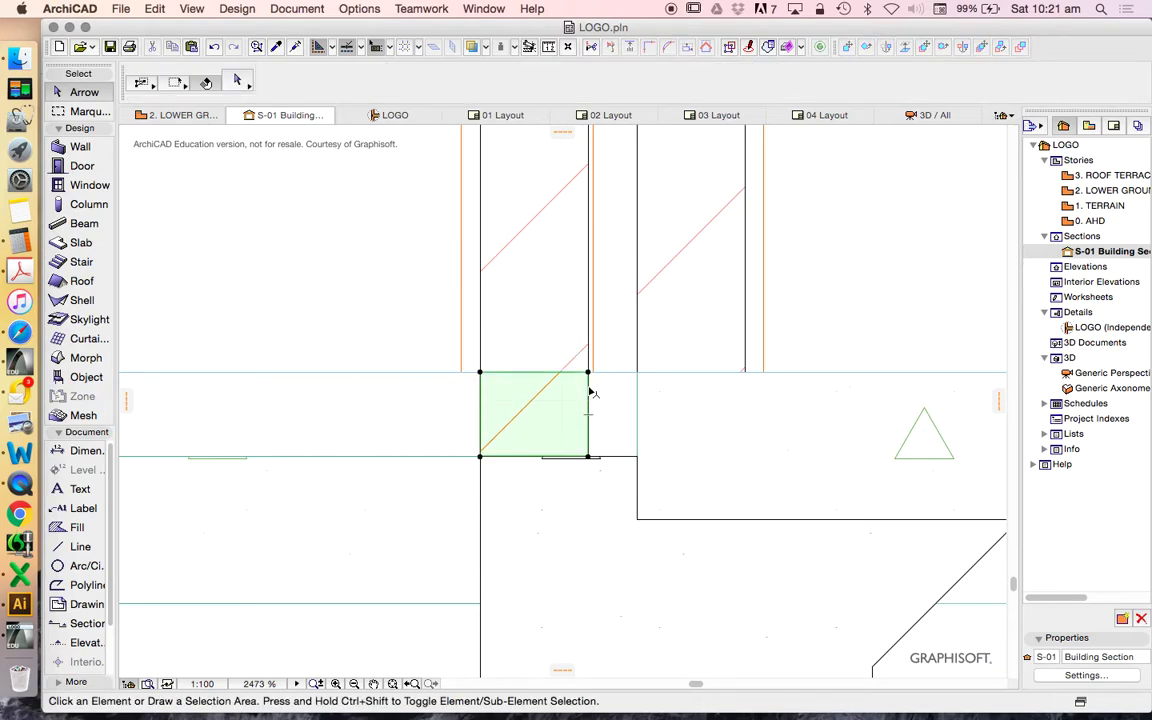
Add the concrete footing fill to the selected brick fill and cut both from the building section.
scroll(591, 392, down, 5)
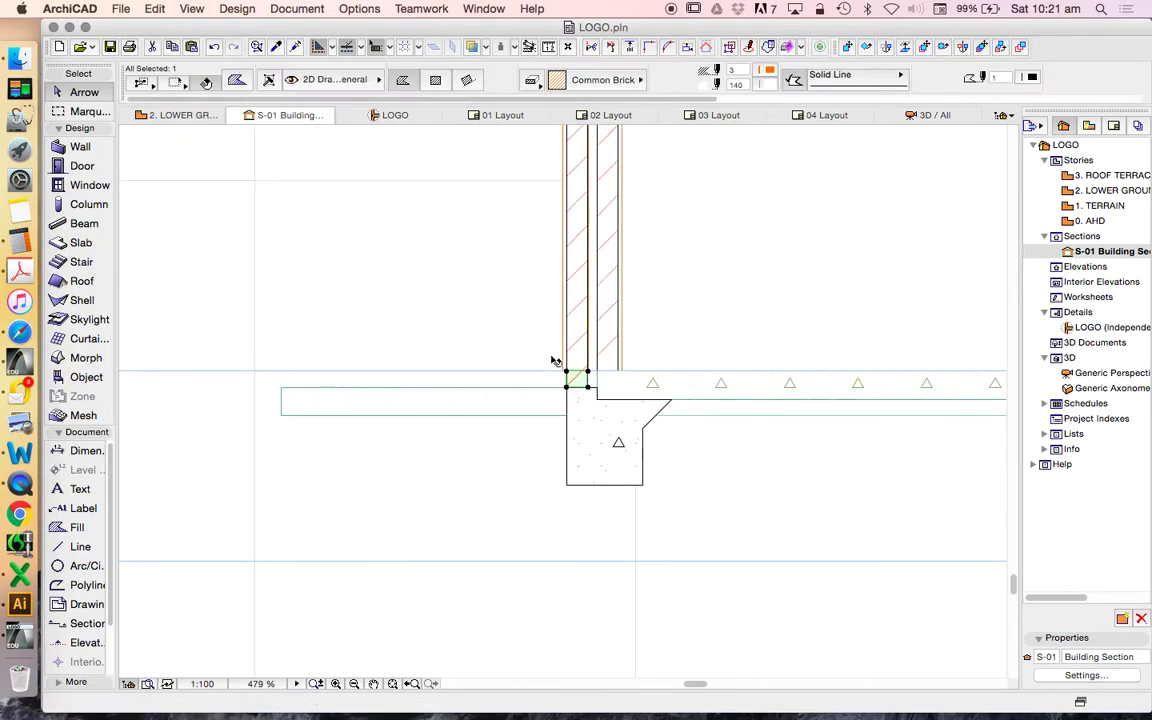
scroll(570, 380, up, 2)
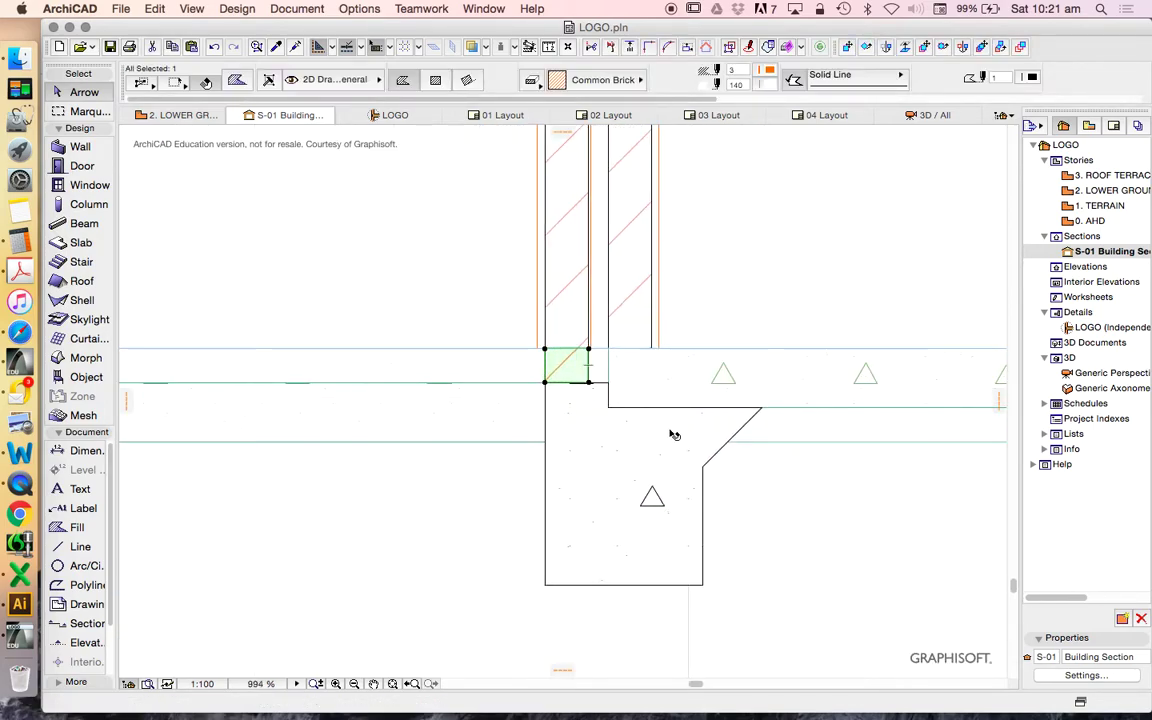
shift+click(715, 437)
scroll(631, 324, down, 3)
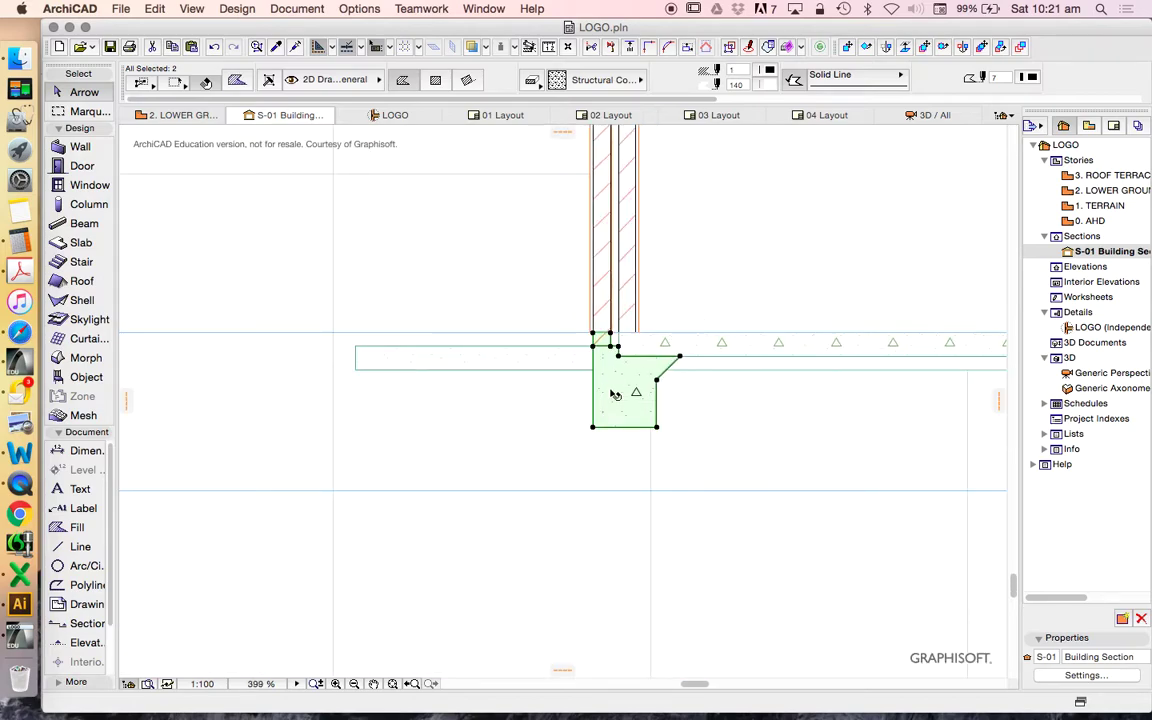
scroll(663, 347, down, 2)
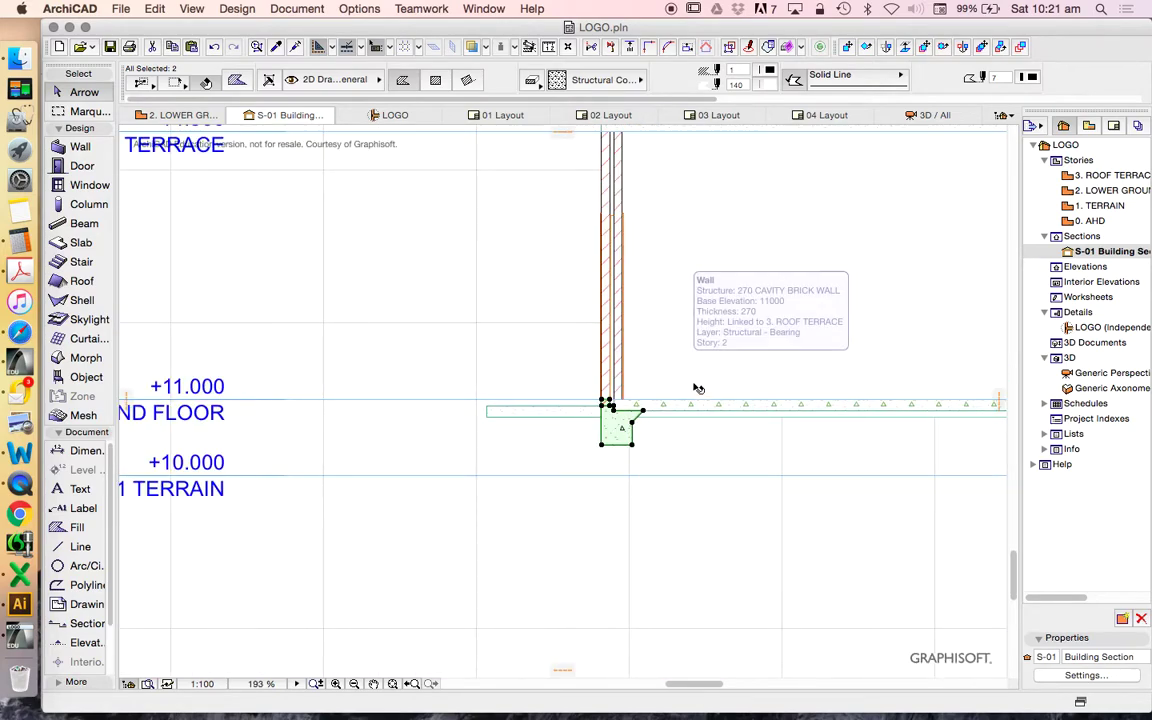
scroll(620, 401, up, 3)
scroll(429, 314, down, 3)
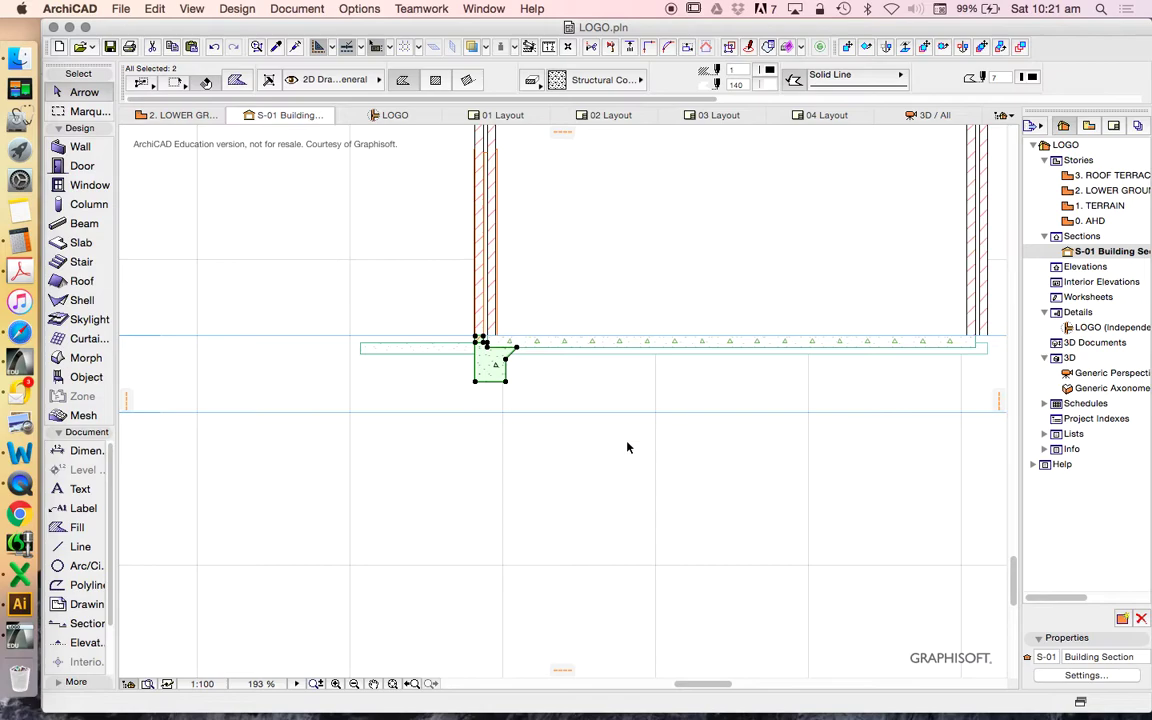
scroll(494, 330, up, 3)
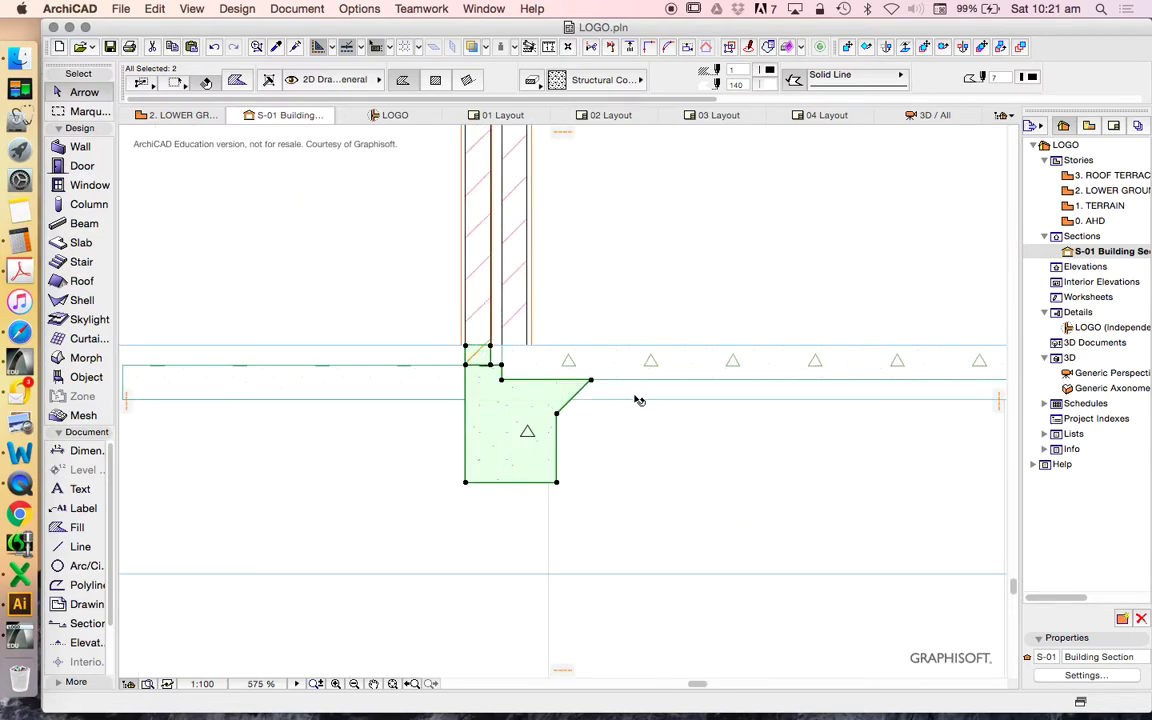
scroll(700, 372, down, 3)
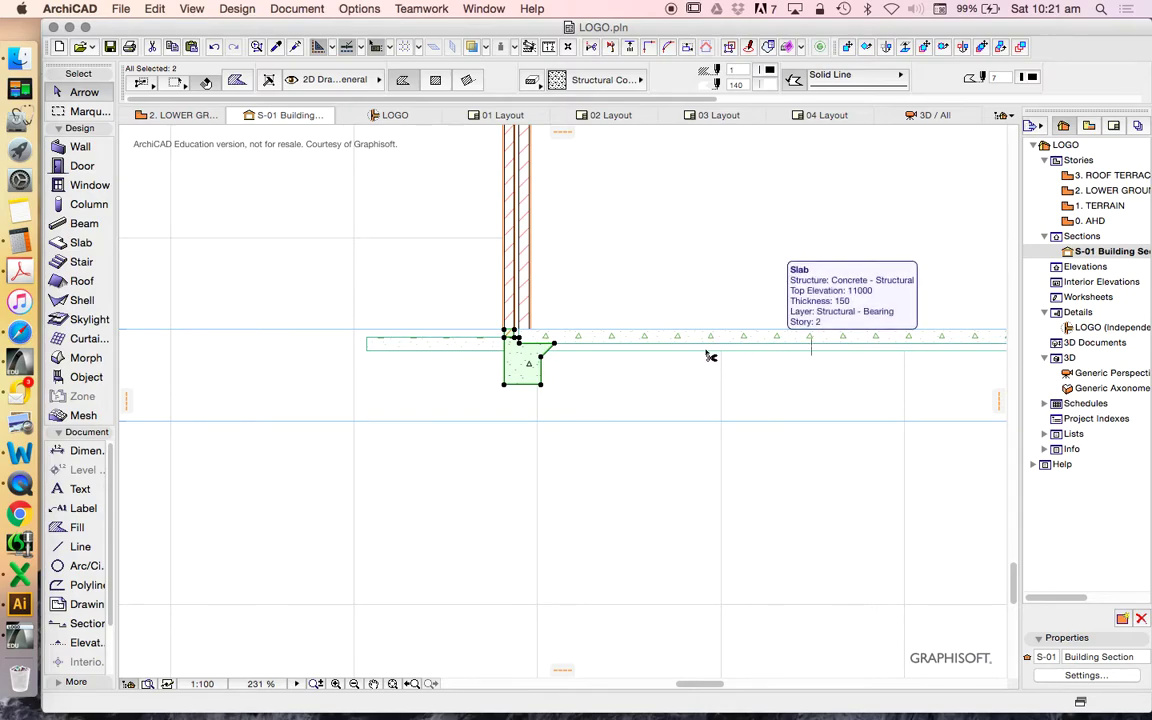
key(Delete)
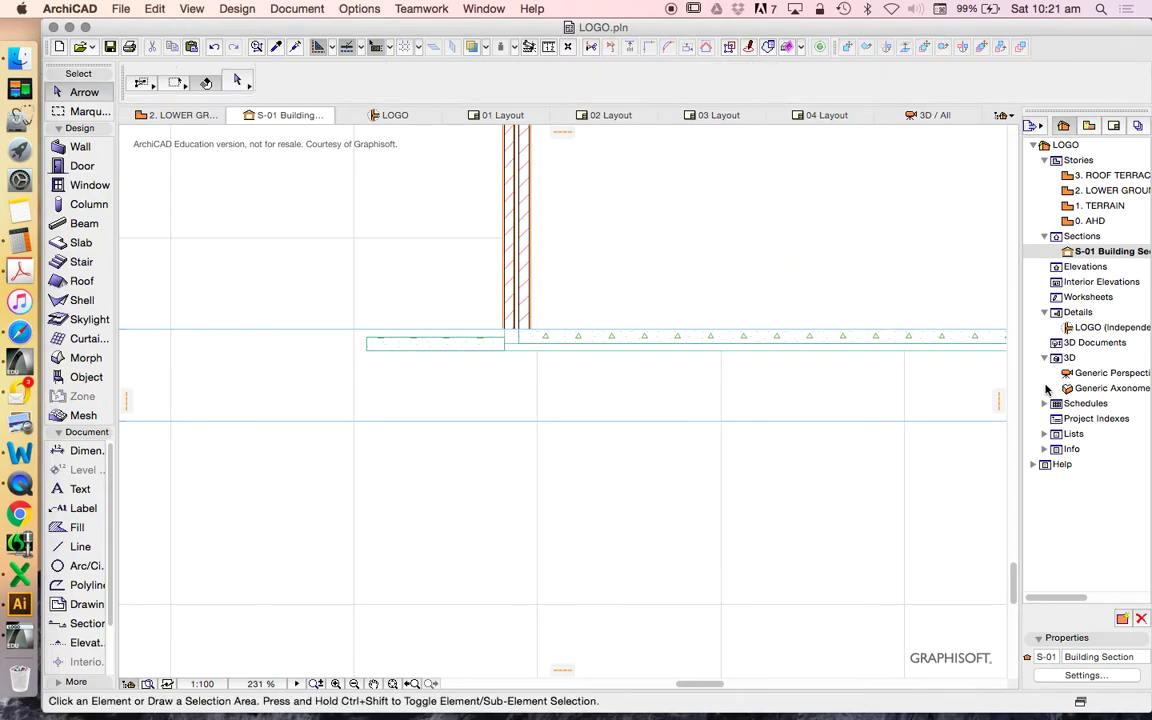
Create a new complex profile named FOOTING in the Profile Manager.
click(357, 10)
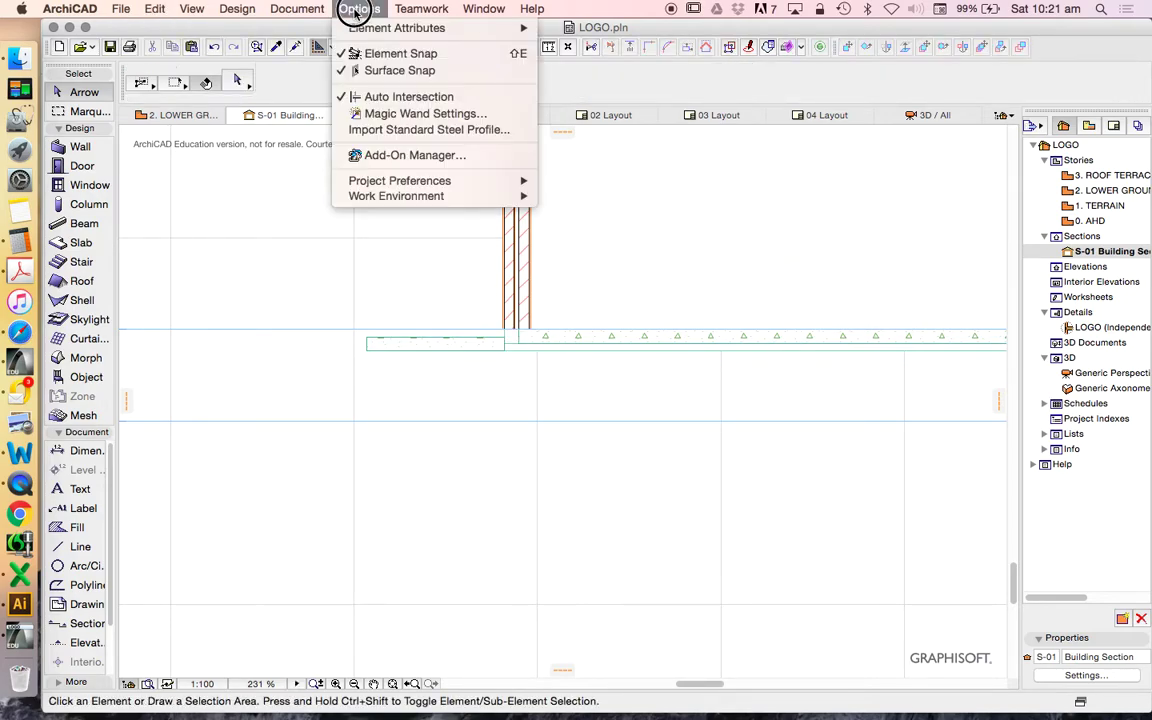
mouse_move(420, 28)
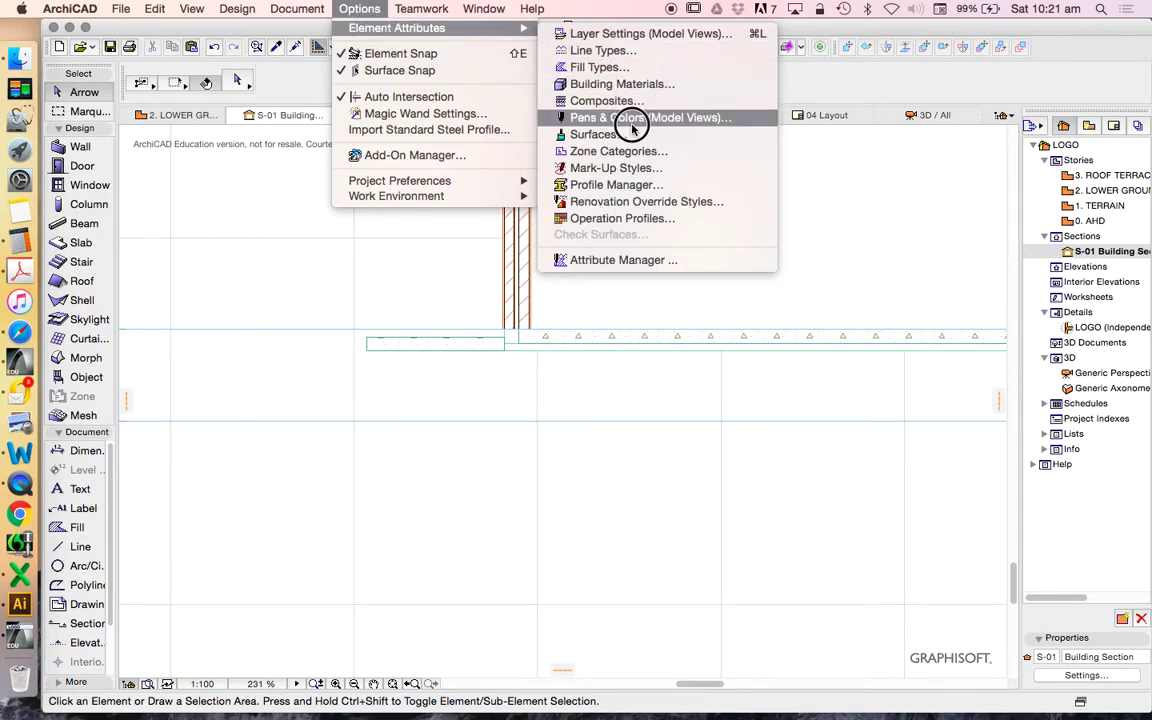
click(618, 186)
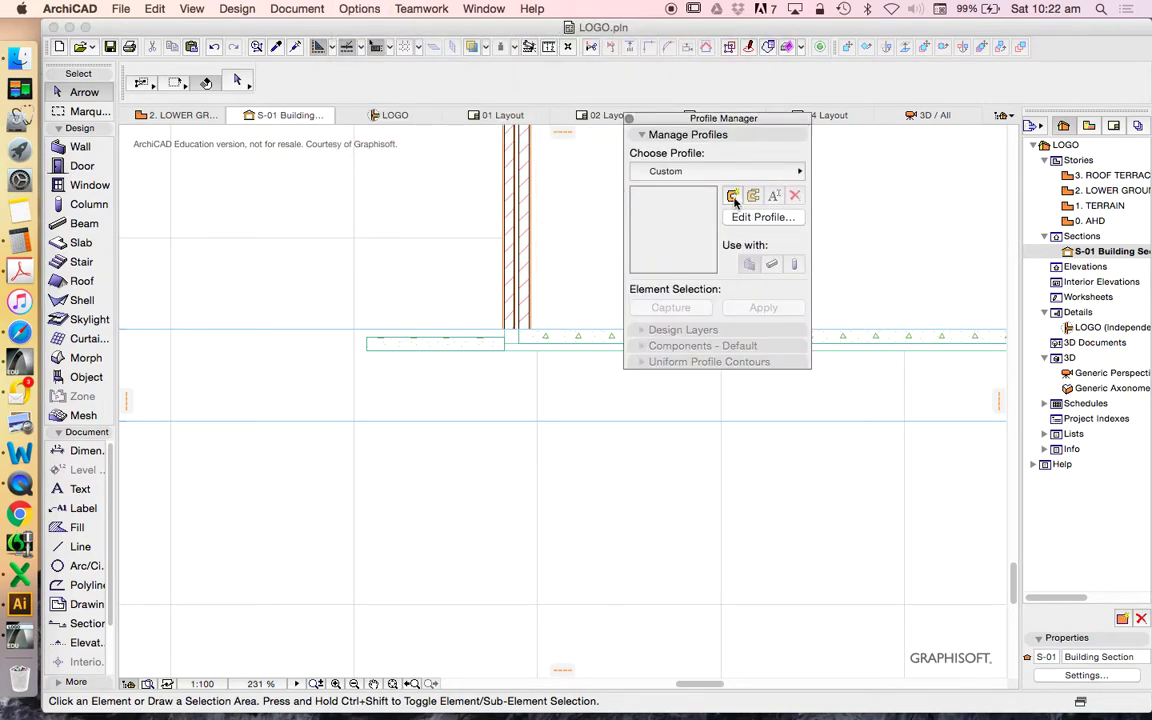
click(733, 197)
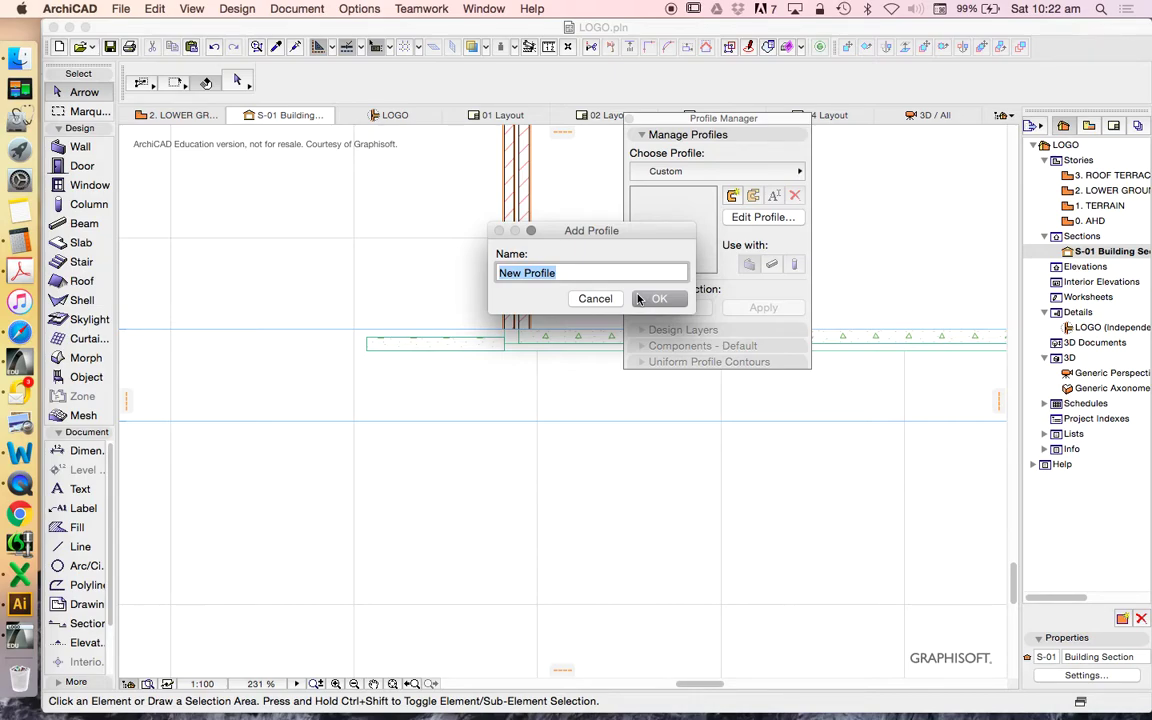
text(f)
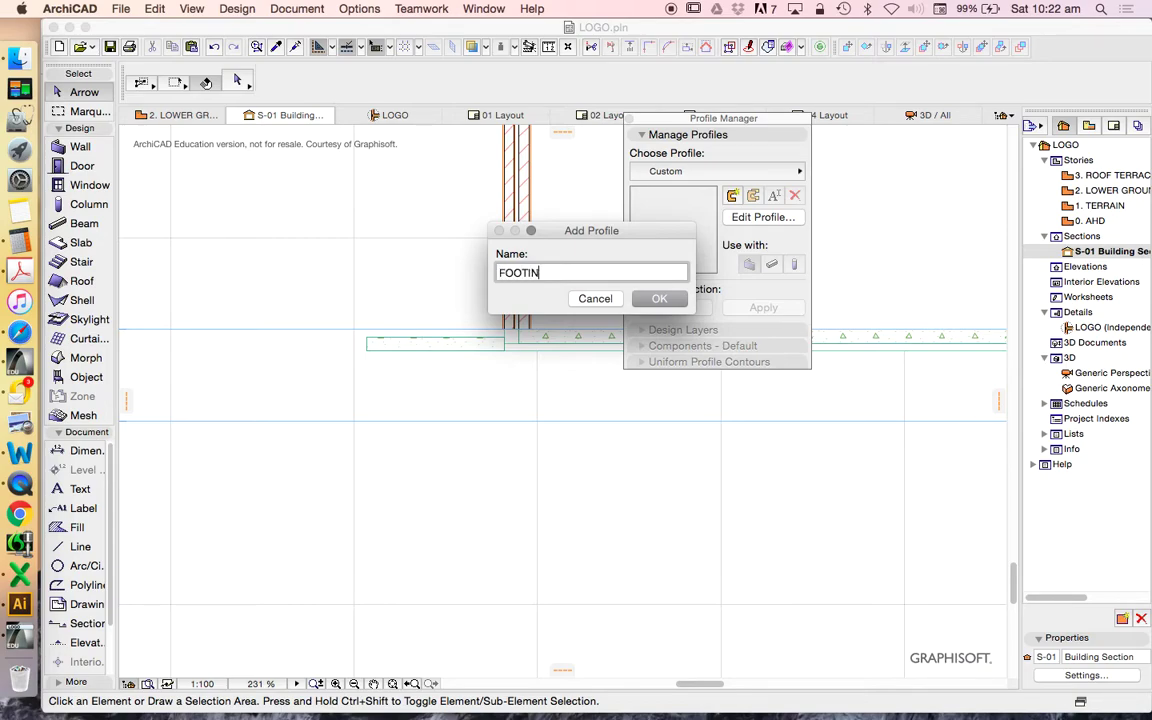
key(Return)
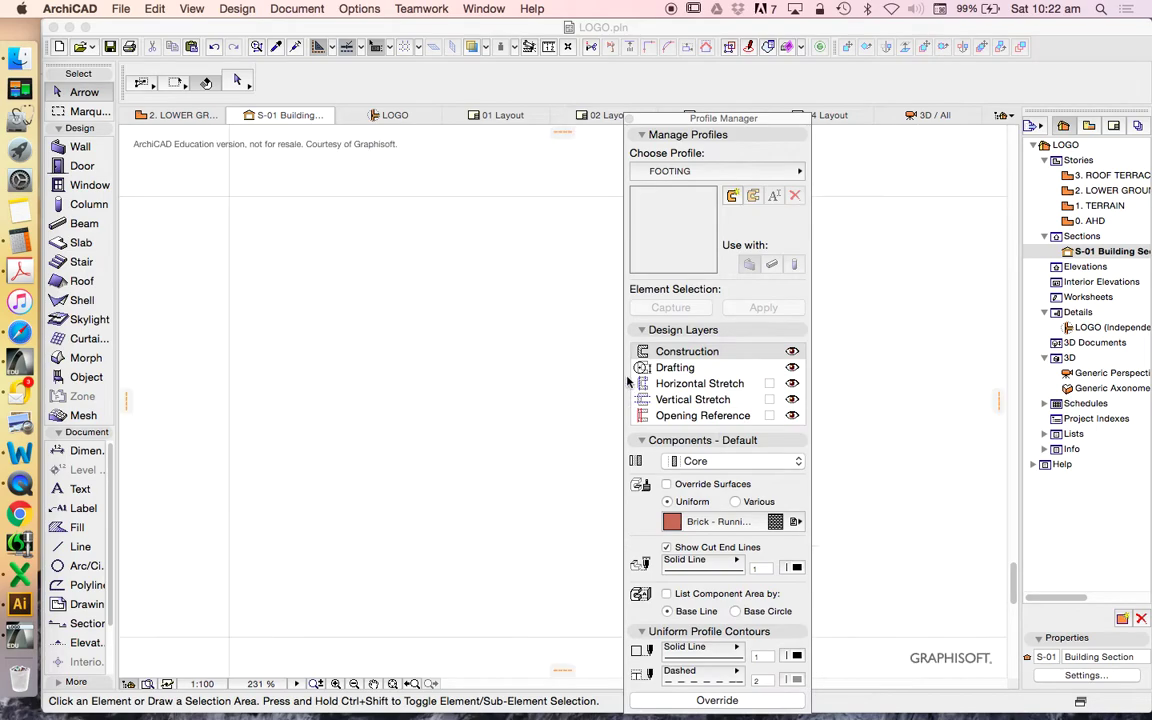
Paste the cut footing and brick fills at the center of the current view, keeping the current zoom.
scroll(476, 398, down, 5)
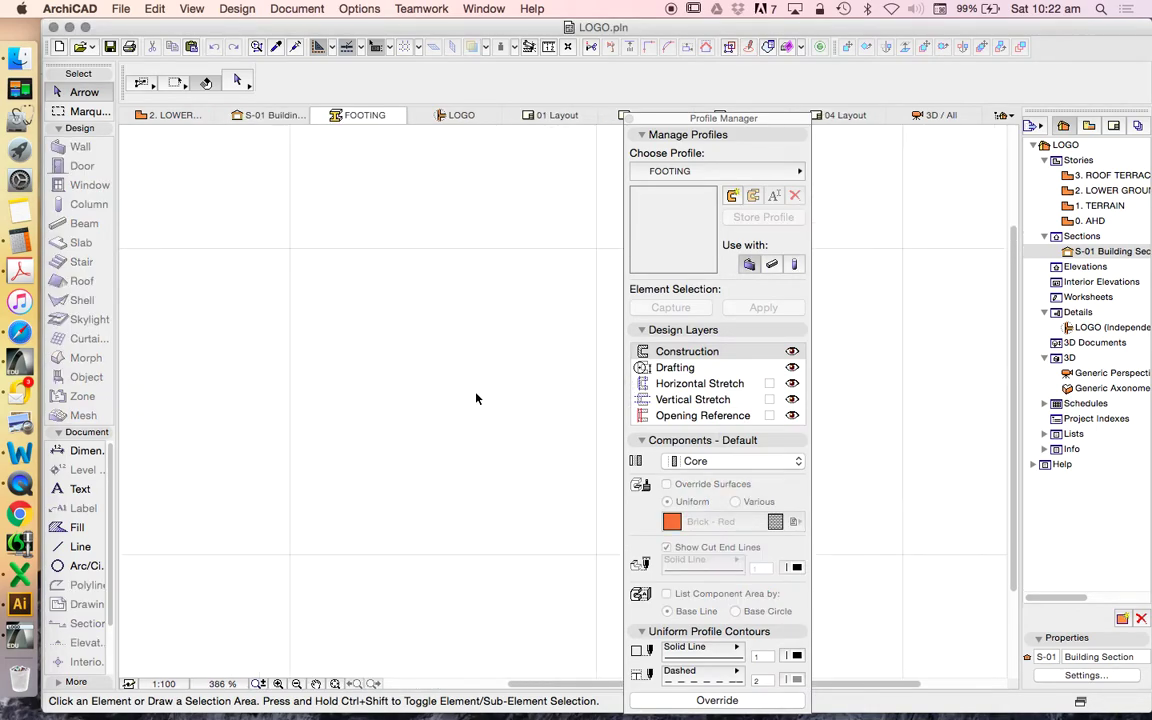
right_click(358, 318)
click(400, 328)
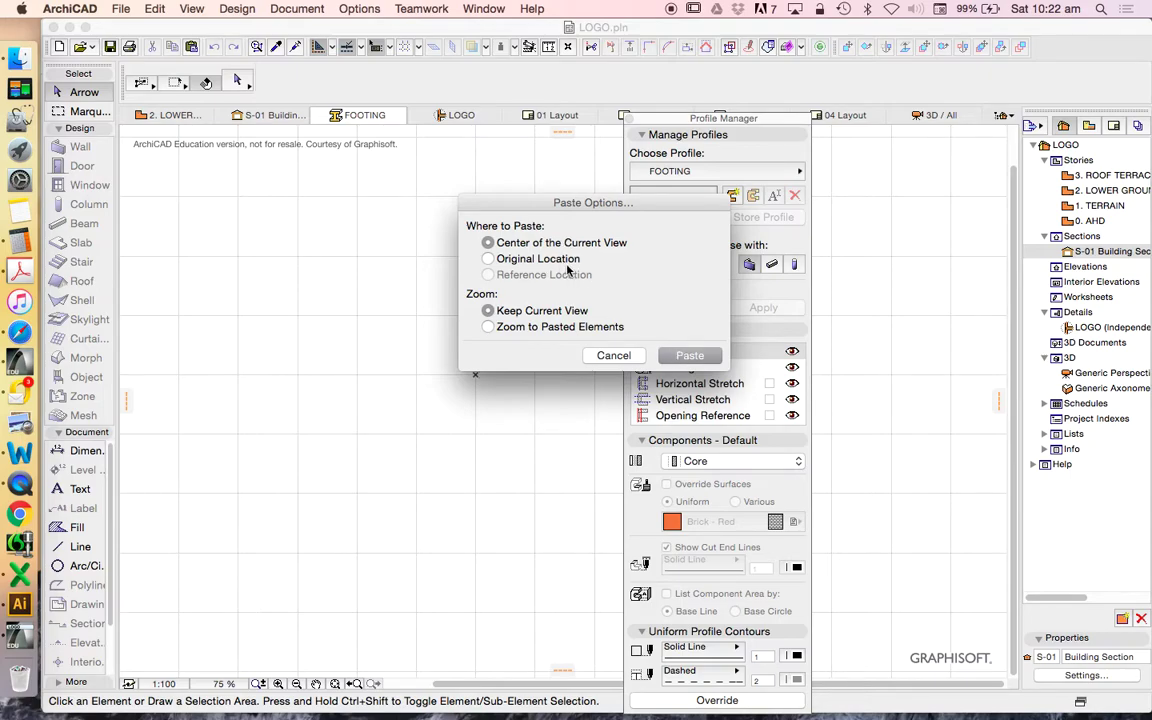
key(Return)
scroll(576, 397, up, 3)
scroll(566, 394, up, 2)
Move both pasted fills so the brick fill's upper-left corner sits on the profile origin.
drag(426, 340, 562, 462)
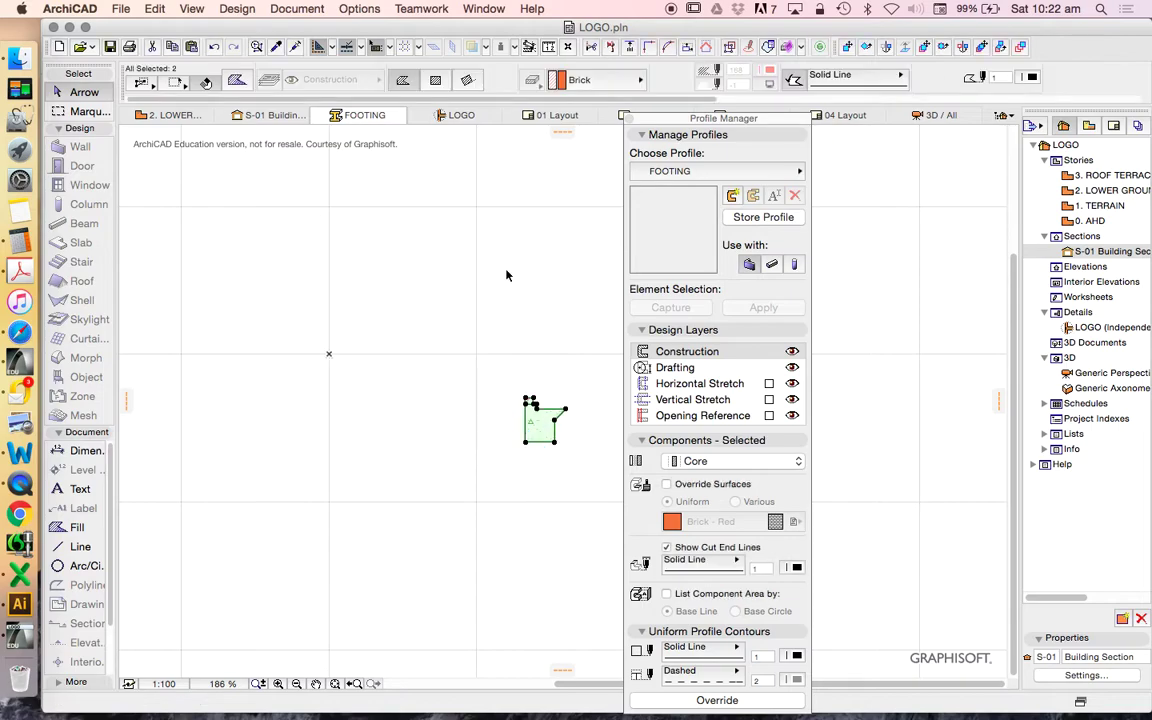
scroll(511, 403, up, 4)
right_click(531, 390)
mouse_move(627, 483)
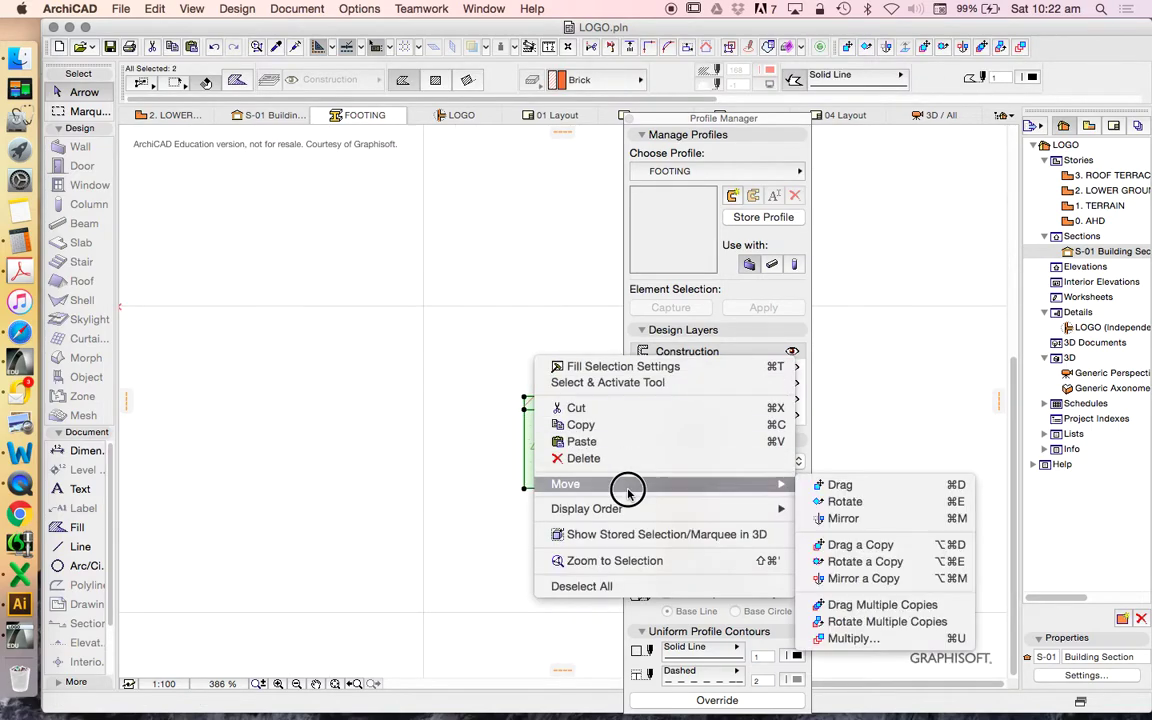
click(843, 483)
click(524, 399)
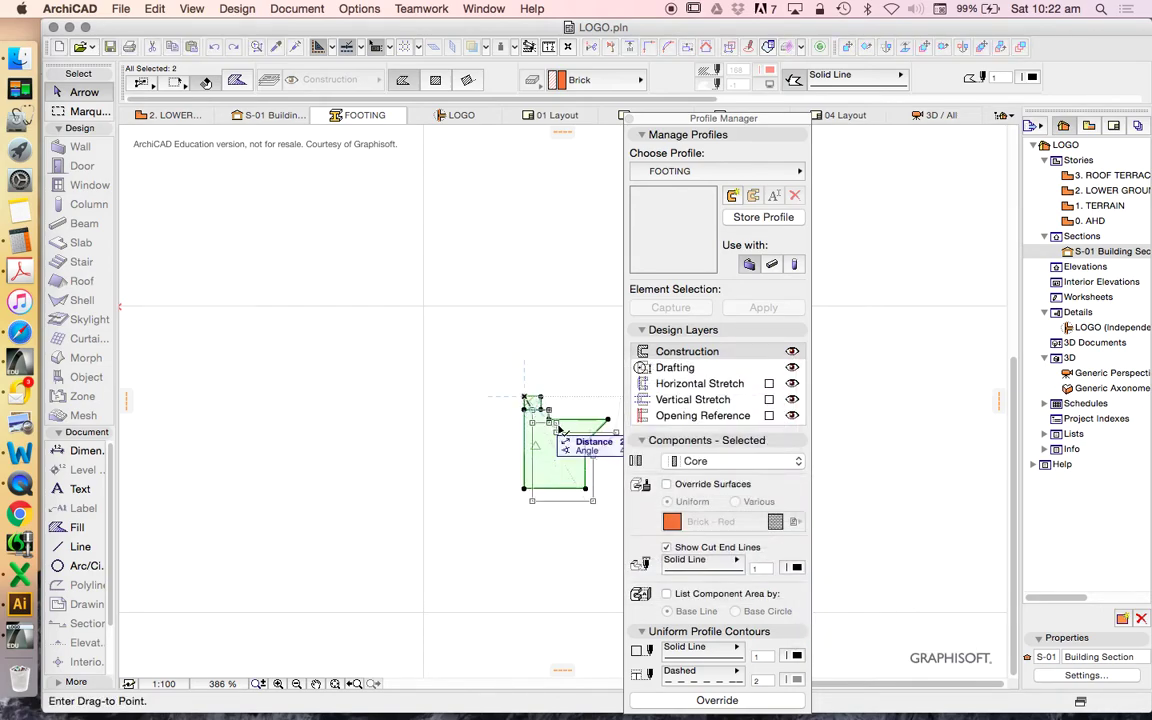
scroll(558, 418, down, 5)
scroll(390, 382, up, 5)
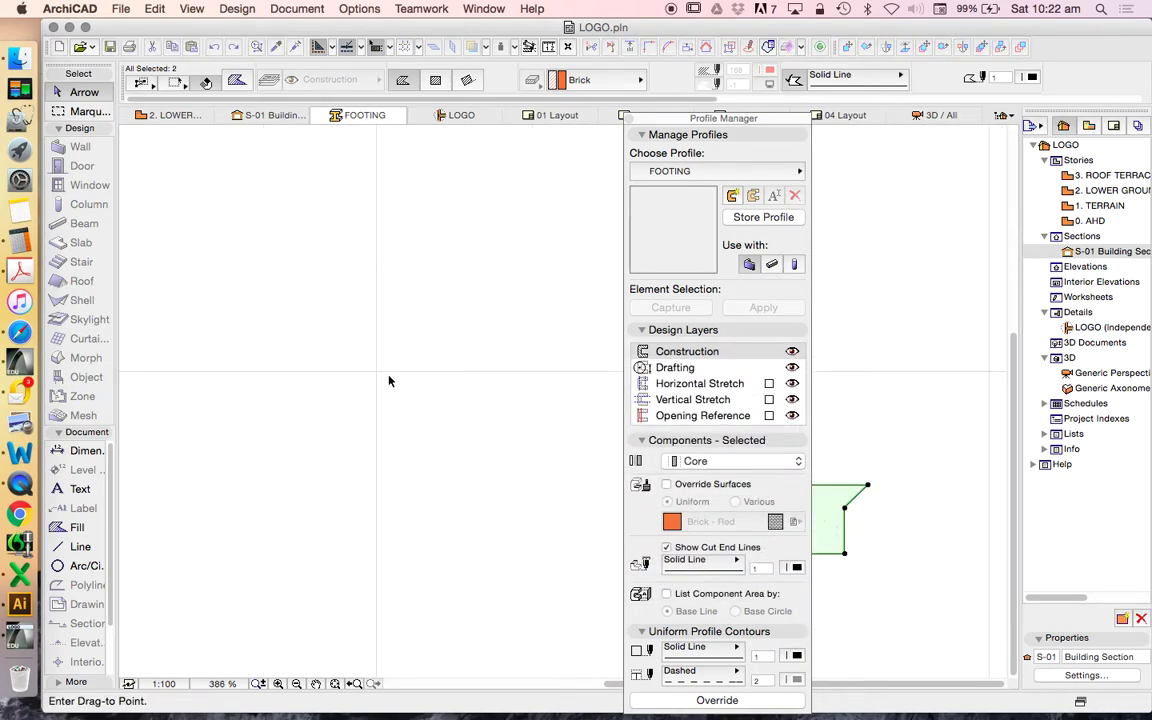
click(378, 375)
click(403, 339)
Store the FOOTING profile, then leave the profile editor for the Lower Ground Floor plan with nothing selected.
scroll(377, 382, up, 3)
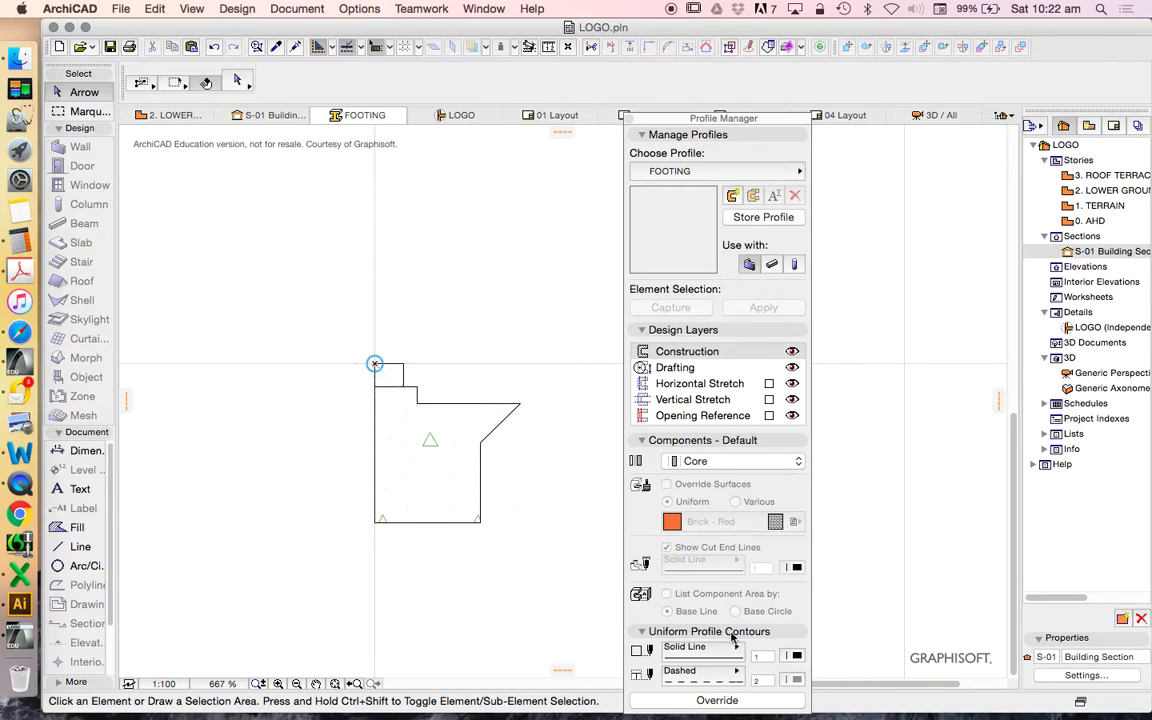
click(764, 218)
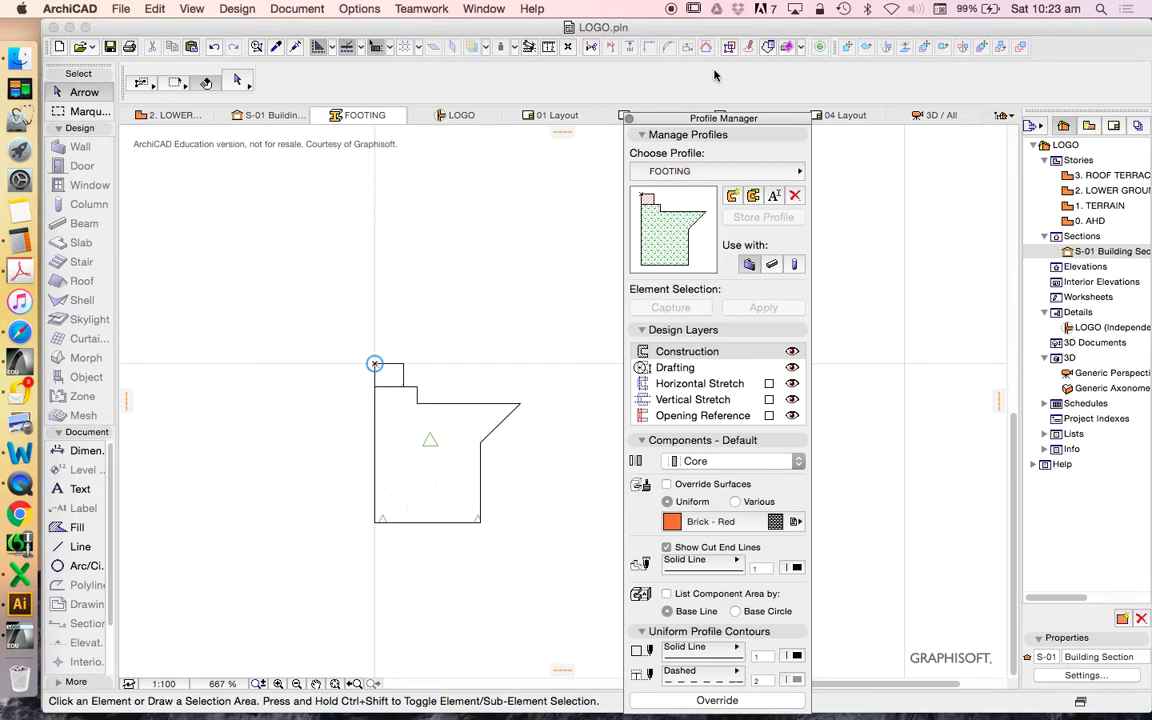
click(628, 118)
click(700, 484)
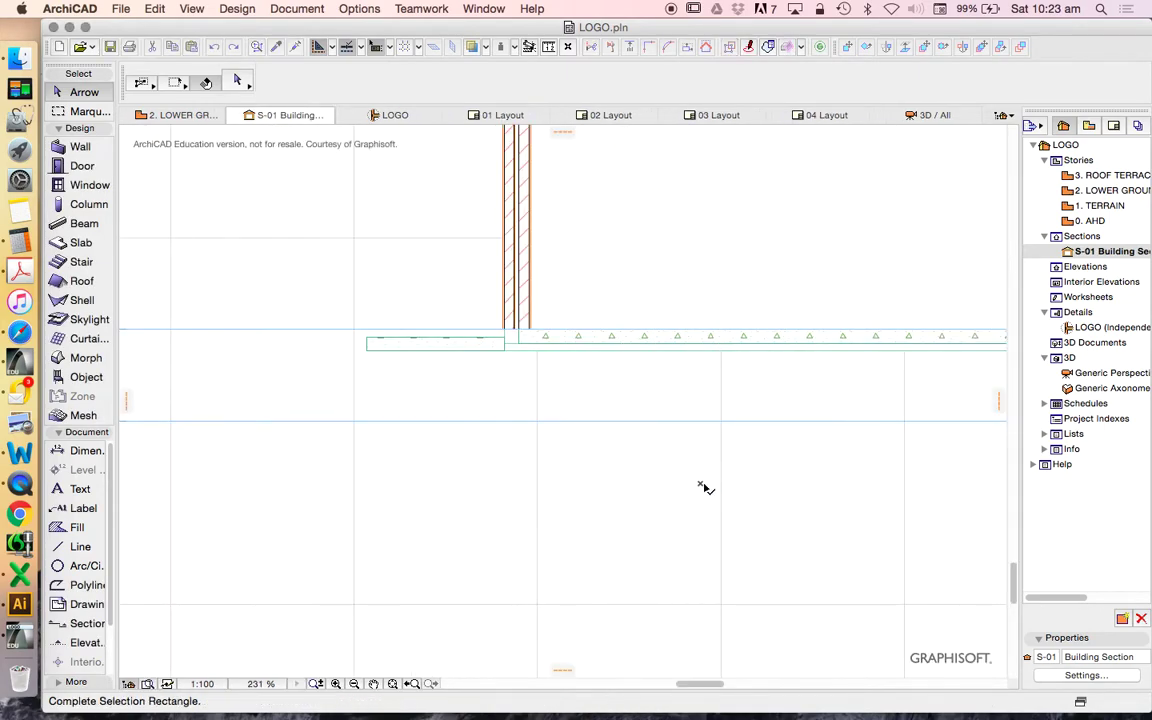
double_click(1107, 192)
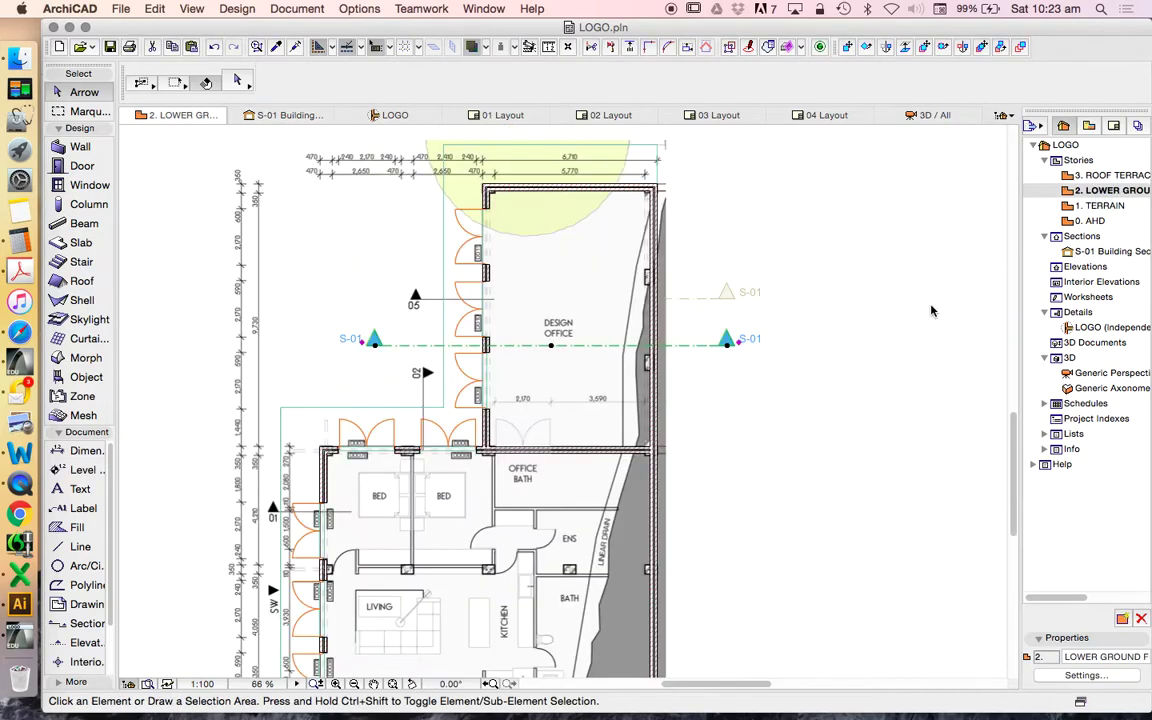
click(183, 368)
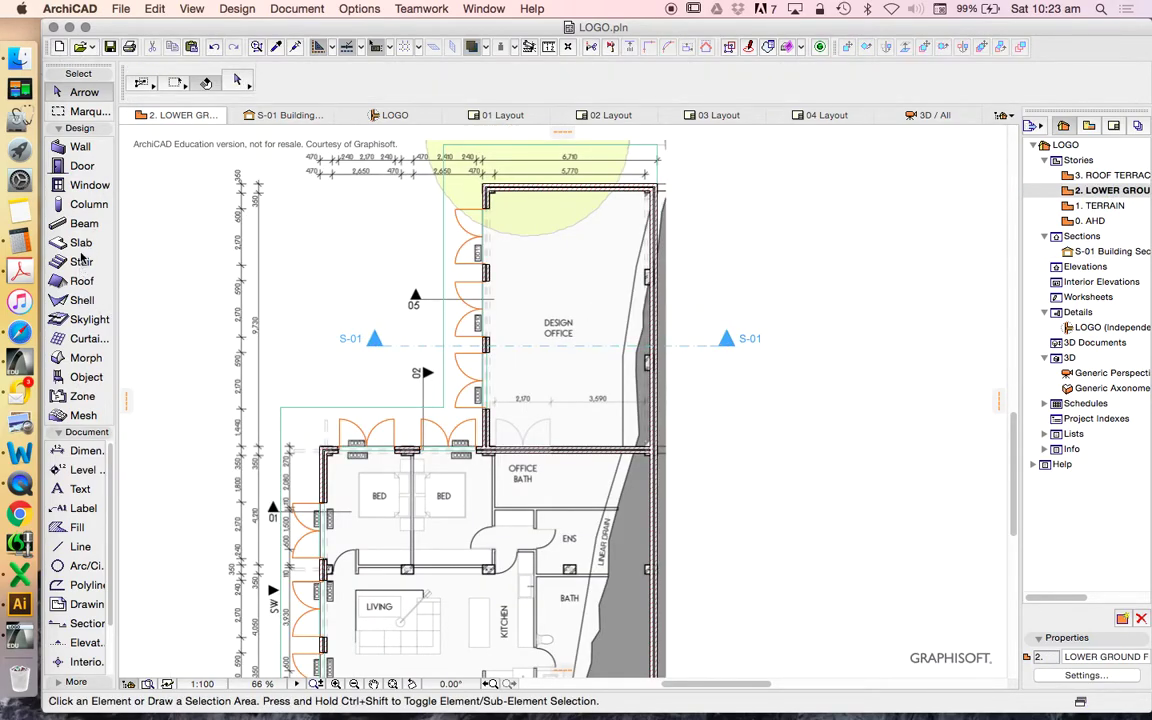
click(80, 224)
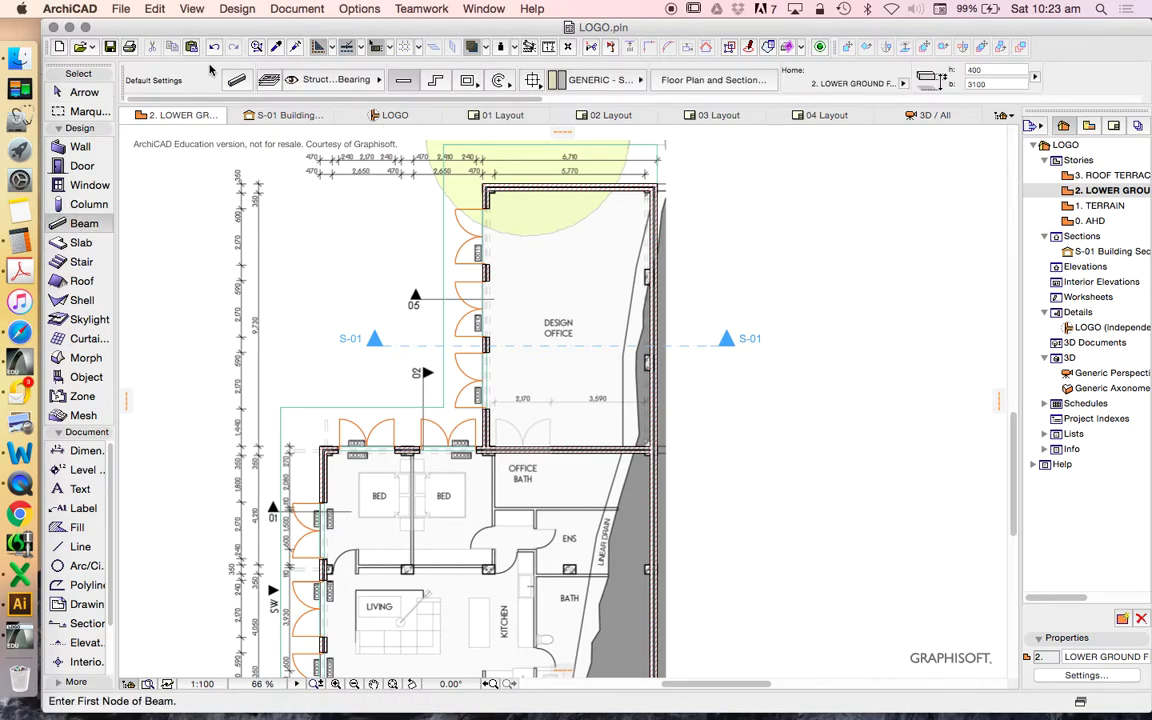
click(237, 81)
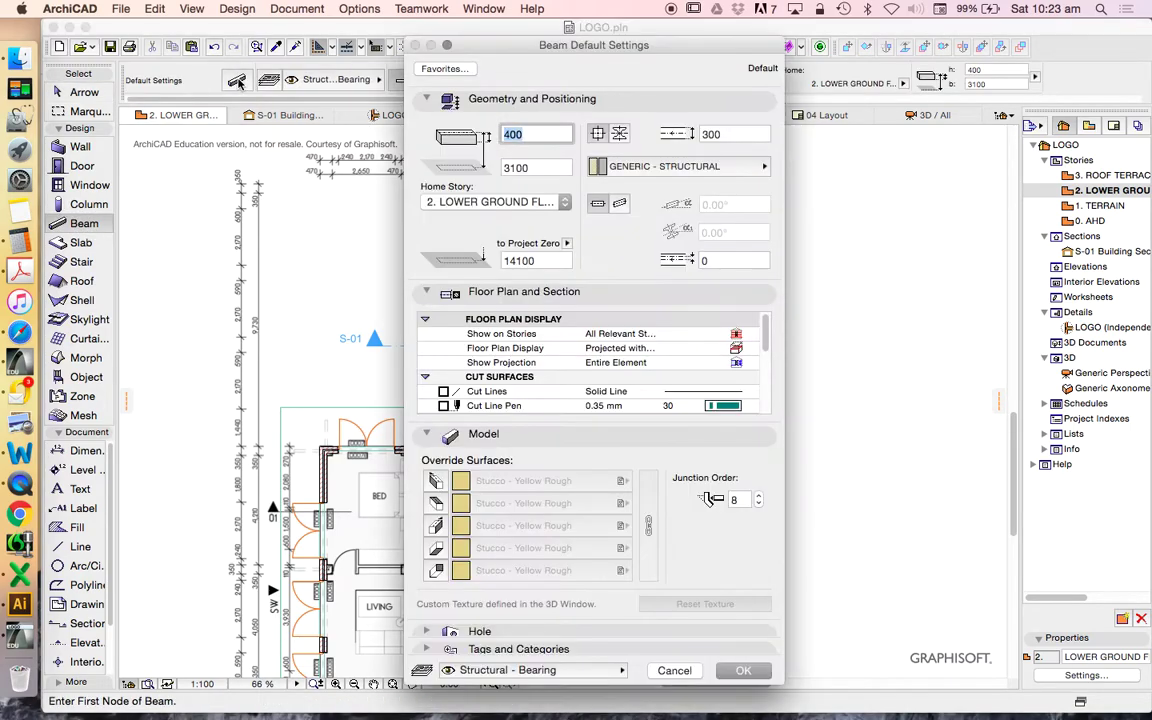
click(619, 134)
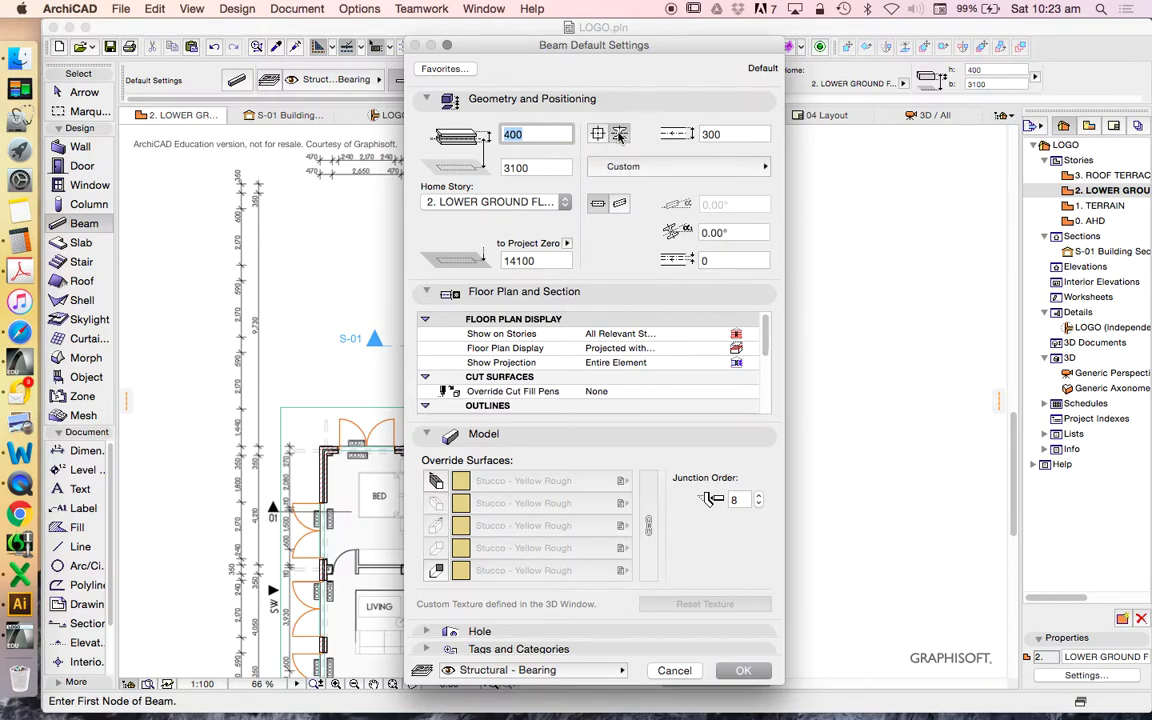
click(656, 174)
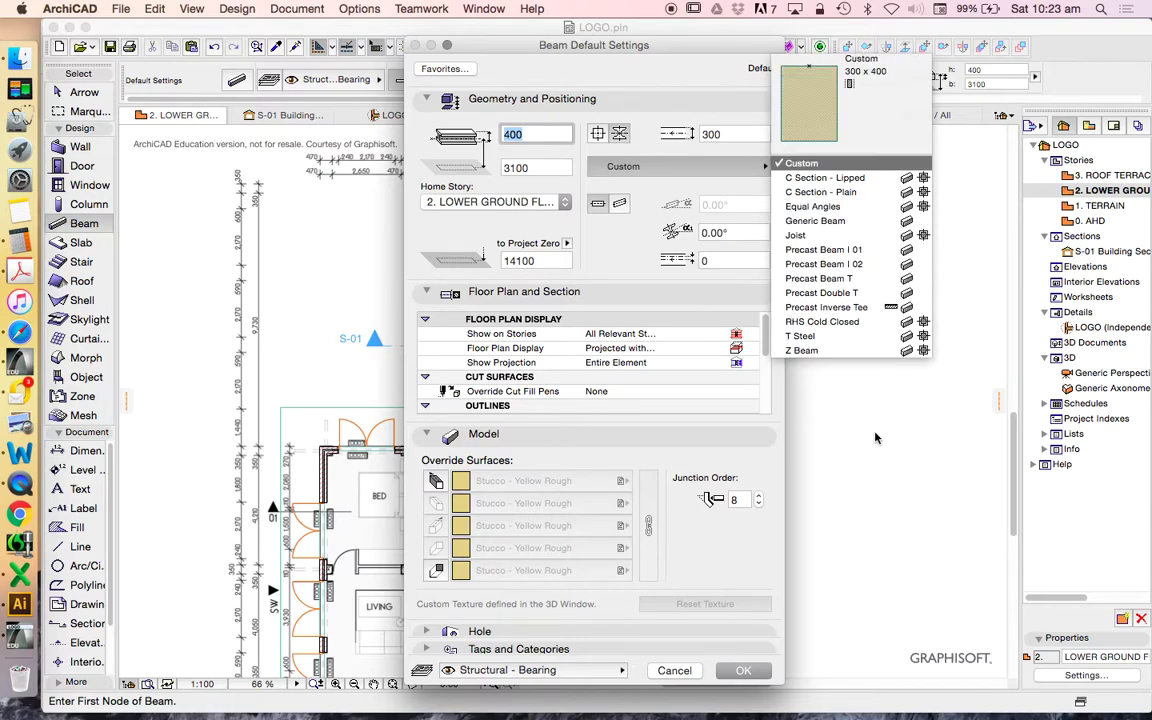
click(903, 407)
key(Escape)
Edit the FOOTING profile in the Profile Manager so it can be used for beams instead of walls, and store it.
click(359, 8)
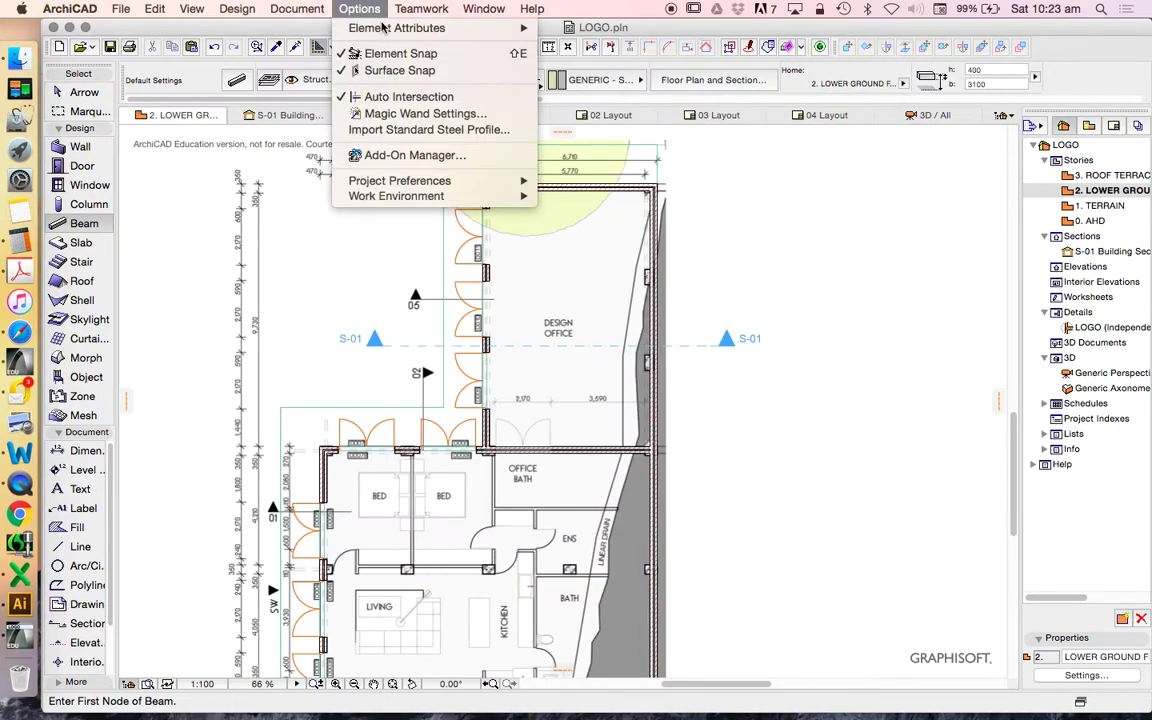
mouse_move(420, 28)
click(640, 185)
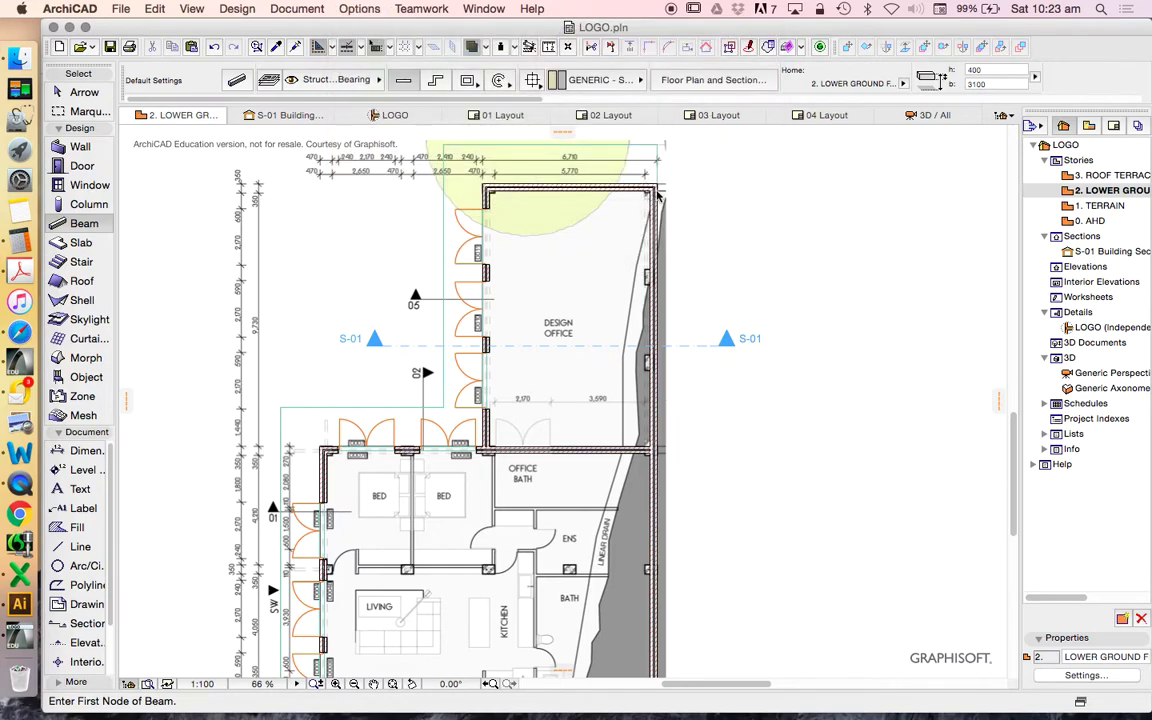
click(721, 175)
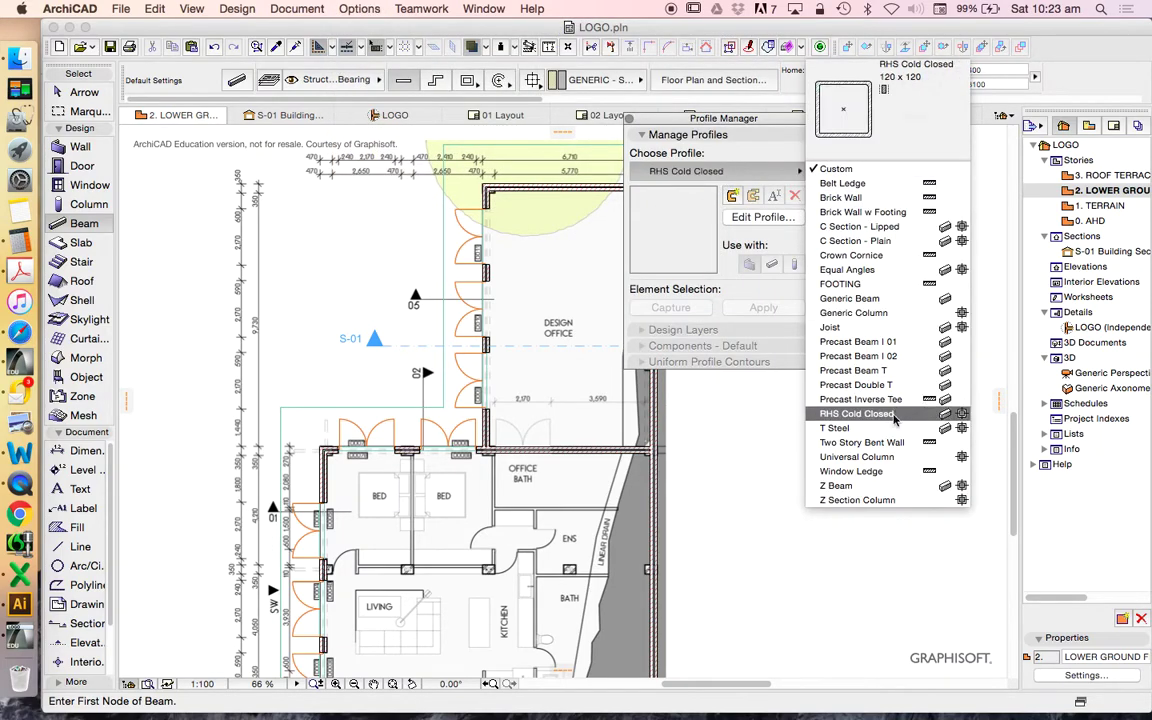
click(858, 284)
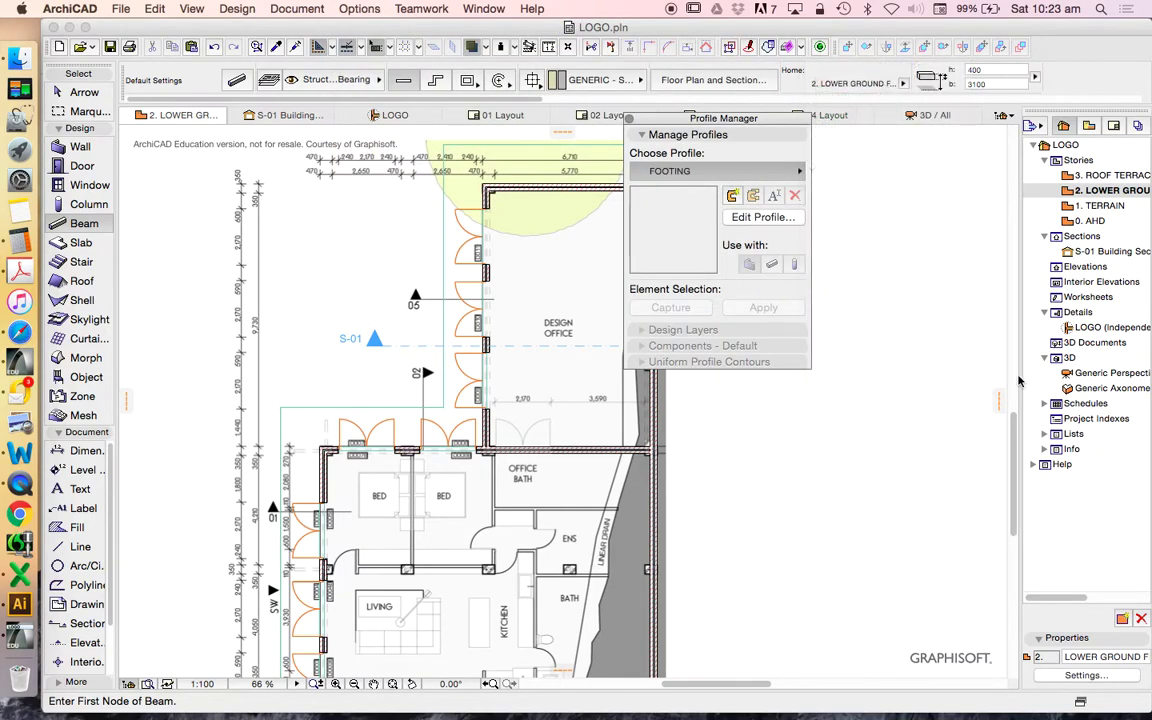
click(762, 218)
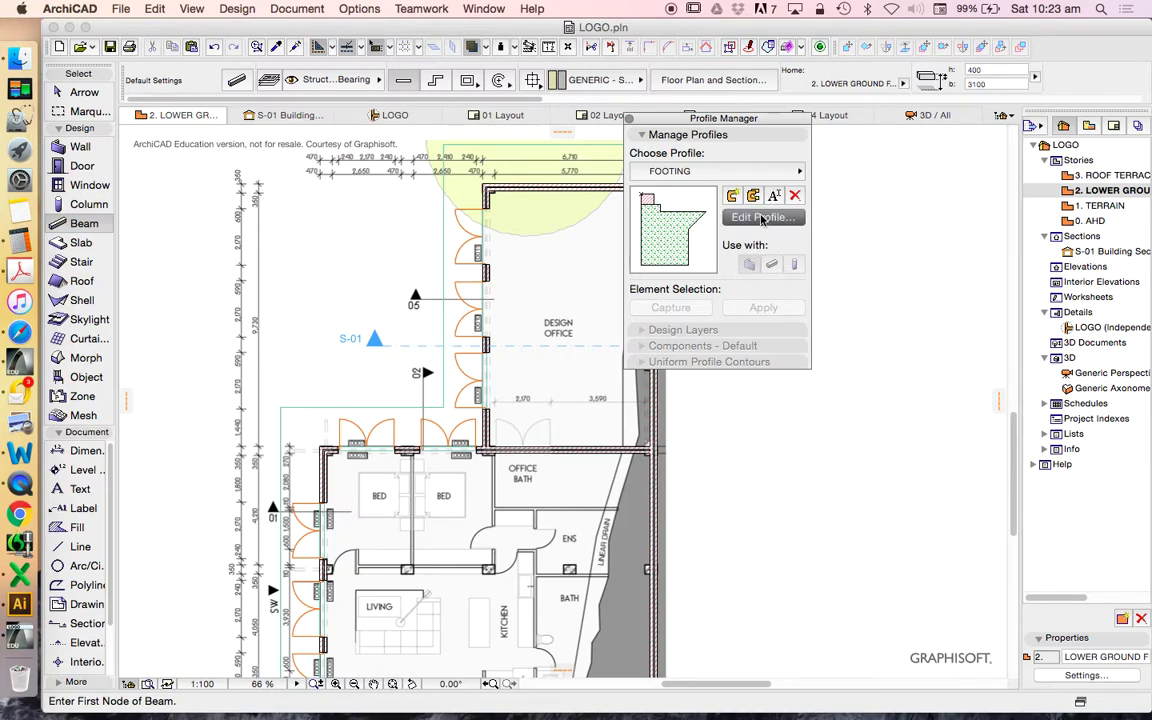
click(772, 264)
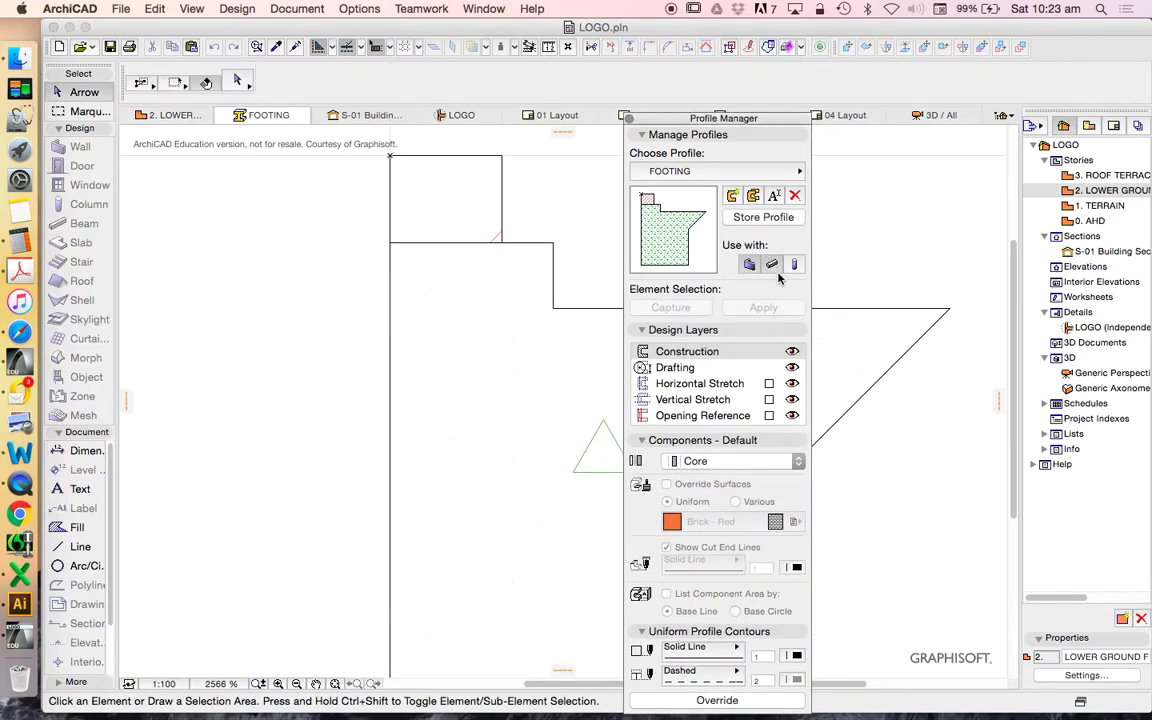
click(756, 269)
click(780, 218)
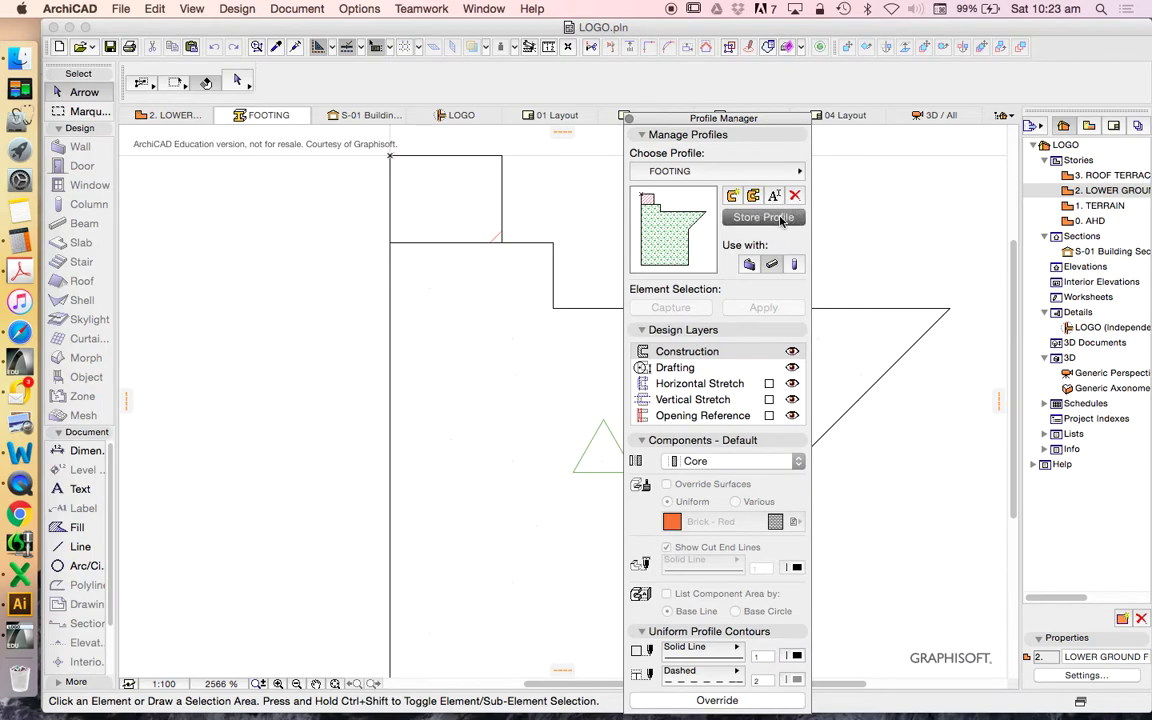
click(629, 119)
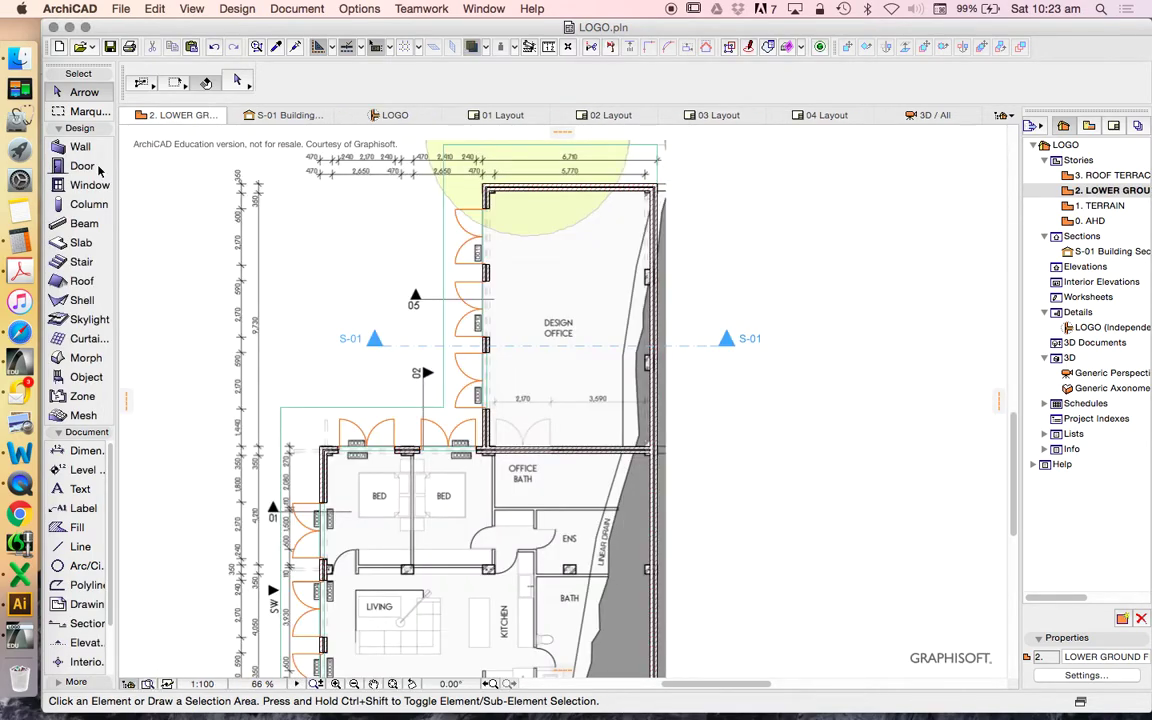
Set the default beam to the complex profile FOOTING, with its elevation relative to the home story at 0.
click(82, 223)
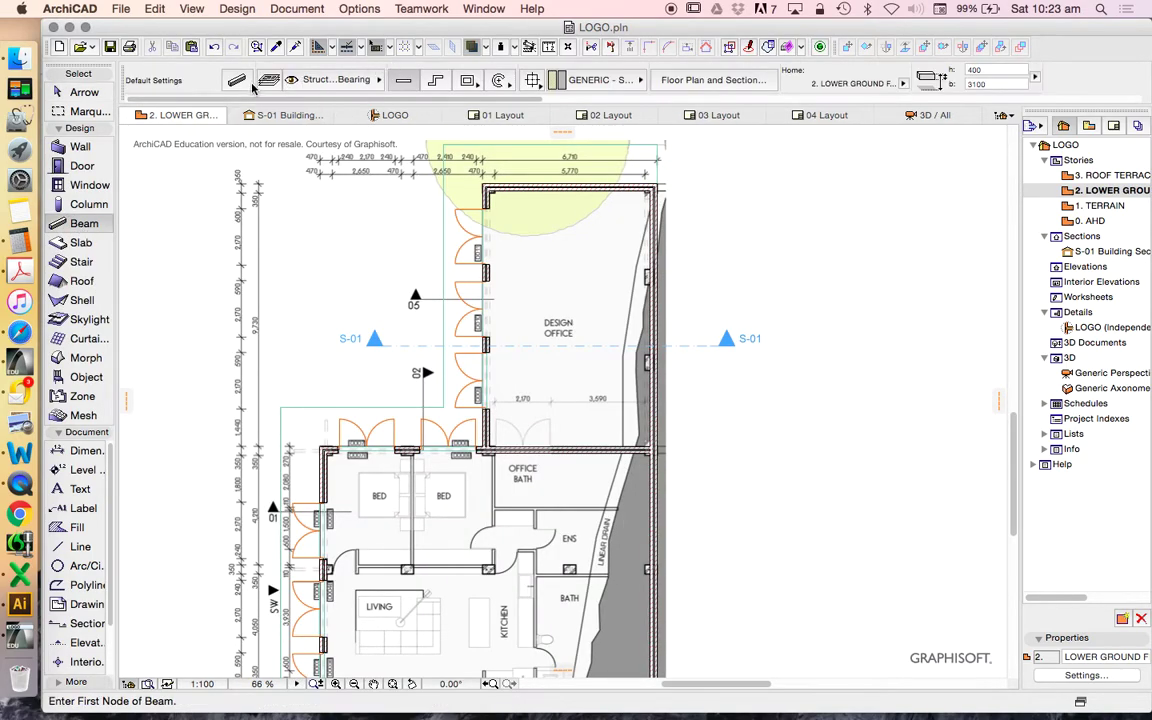
click(237, 80)
click(656, 167)
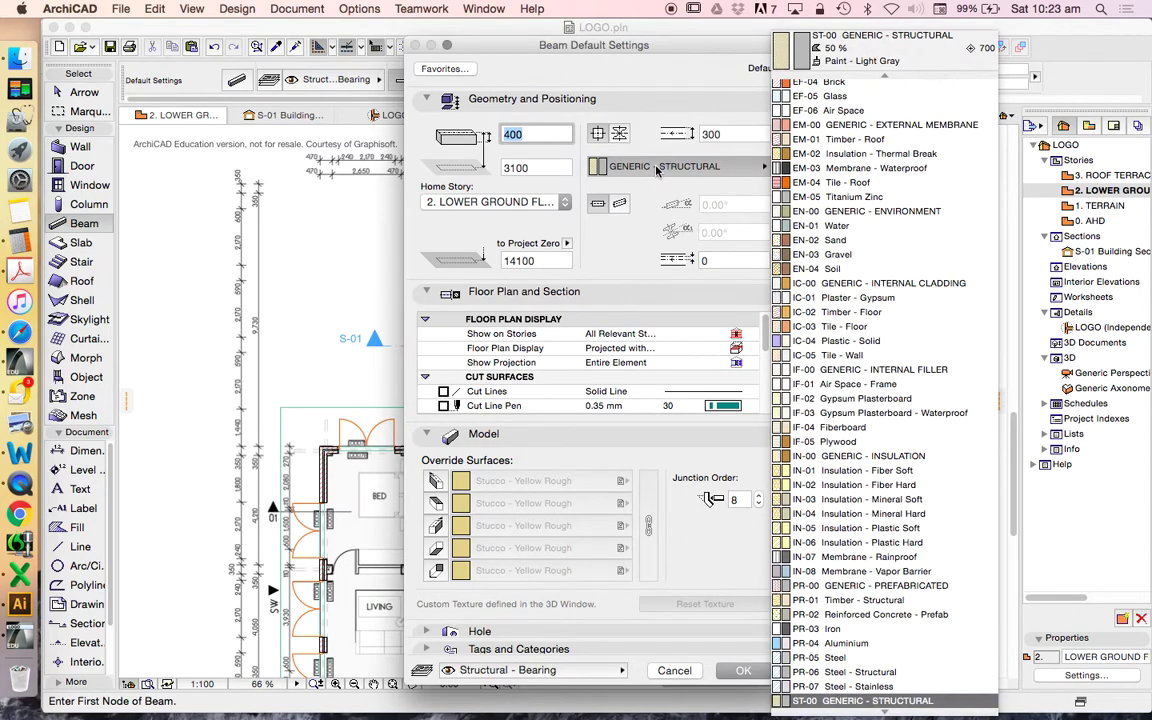
click(654, 222)
click(620, 131)
click(654, 167)
click(825, 218)
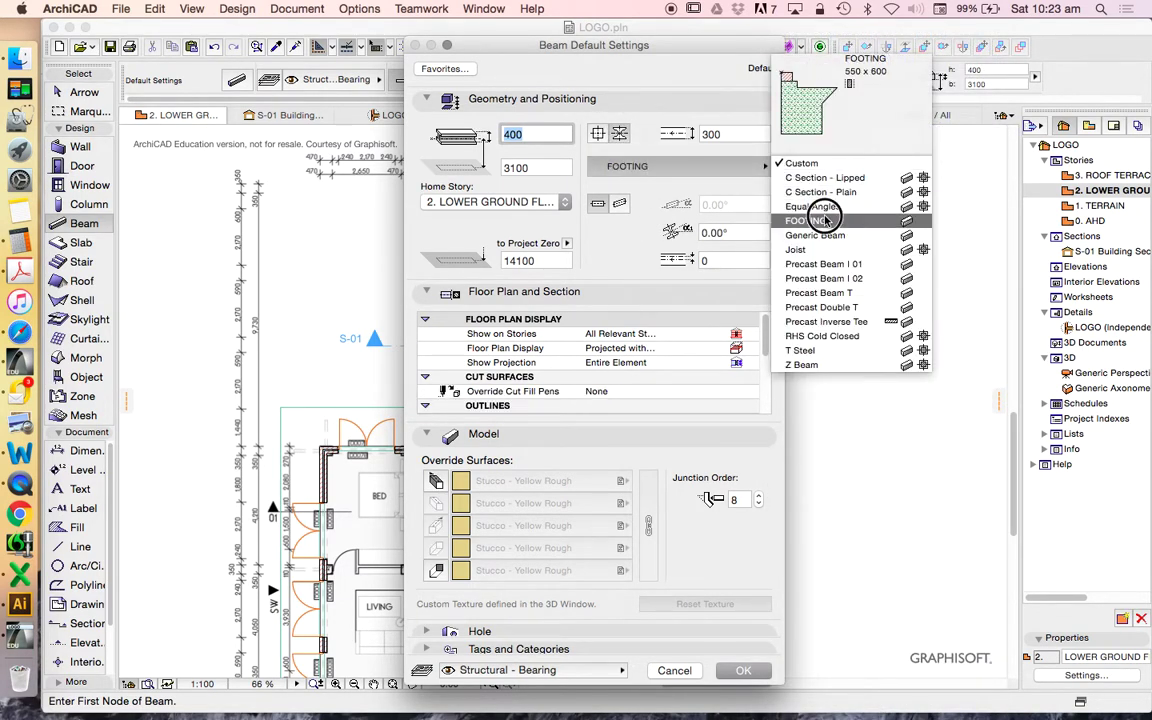
click(823, 218)
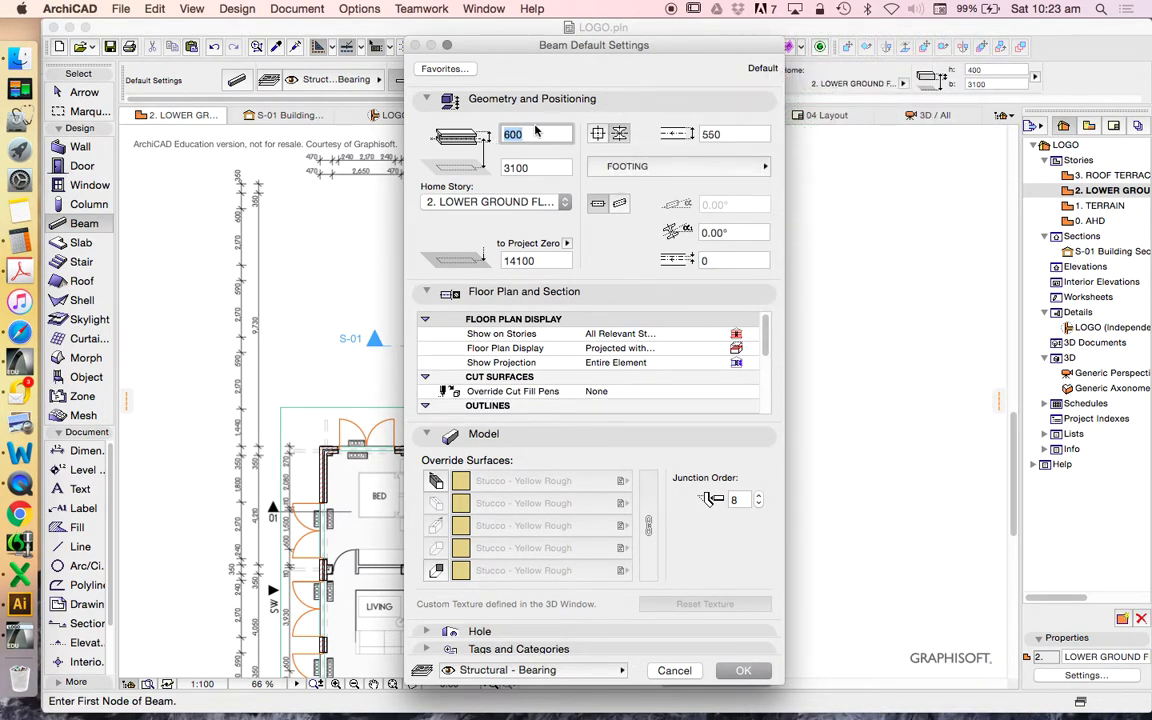
click(530, 168)
double_click(530, 168)
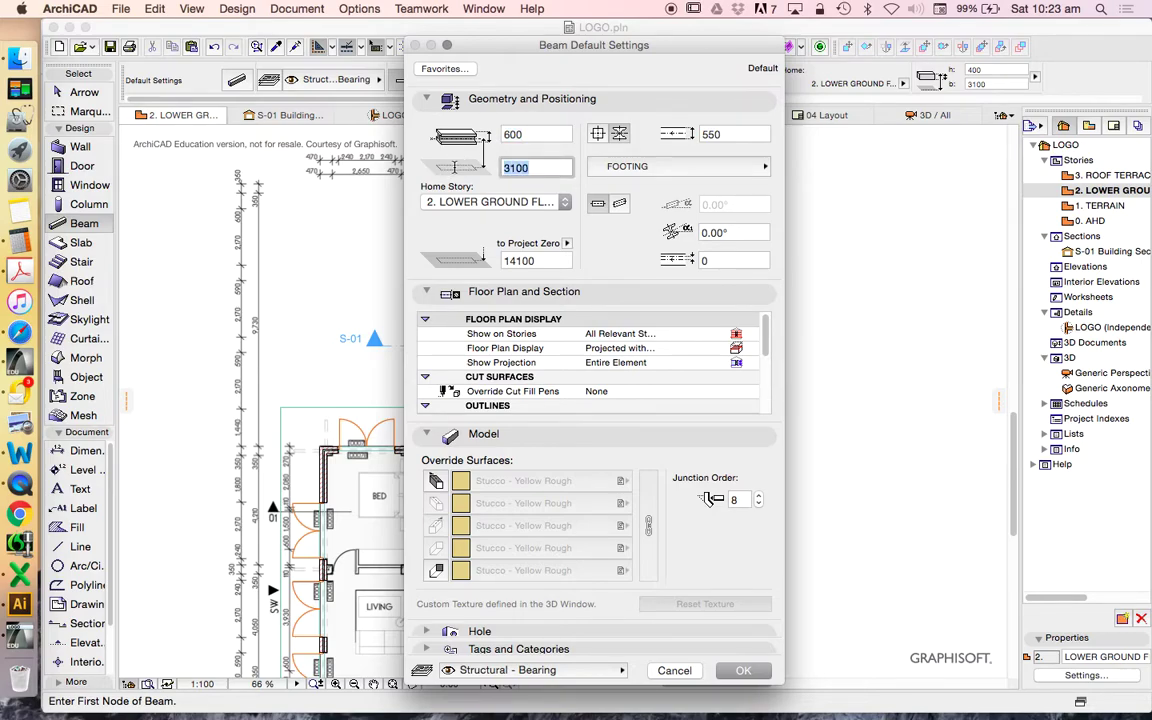
text(0)
Set the default beam's reference axis offset to 275 and try starting a beam on the plan.
click(711, 258)
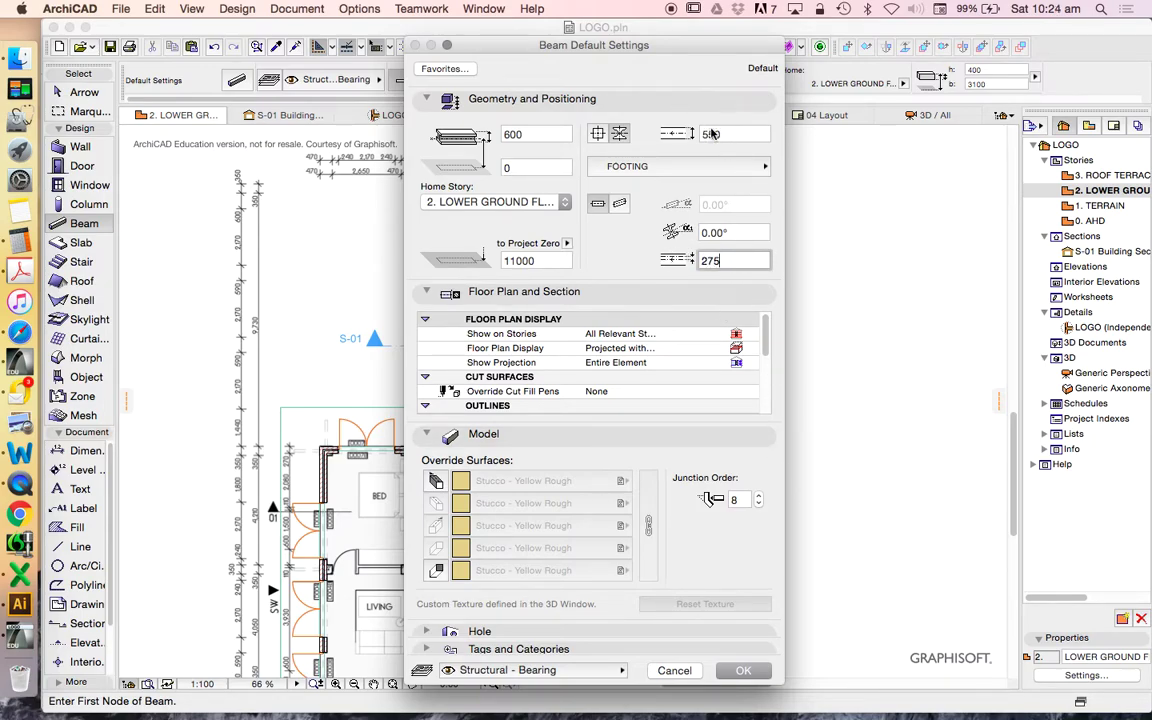
click(743, 670)
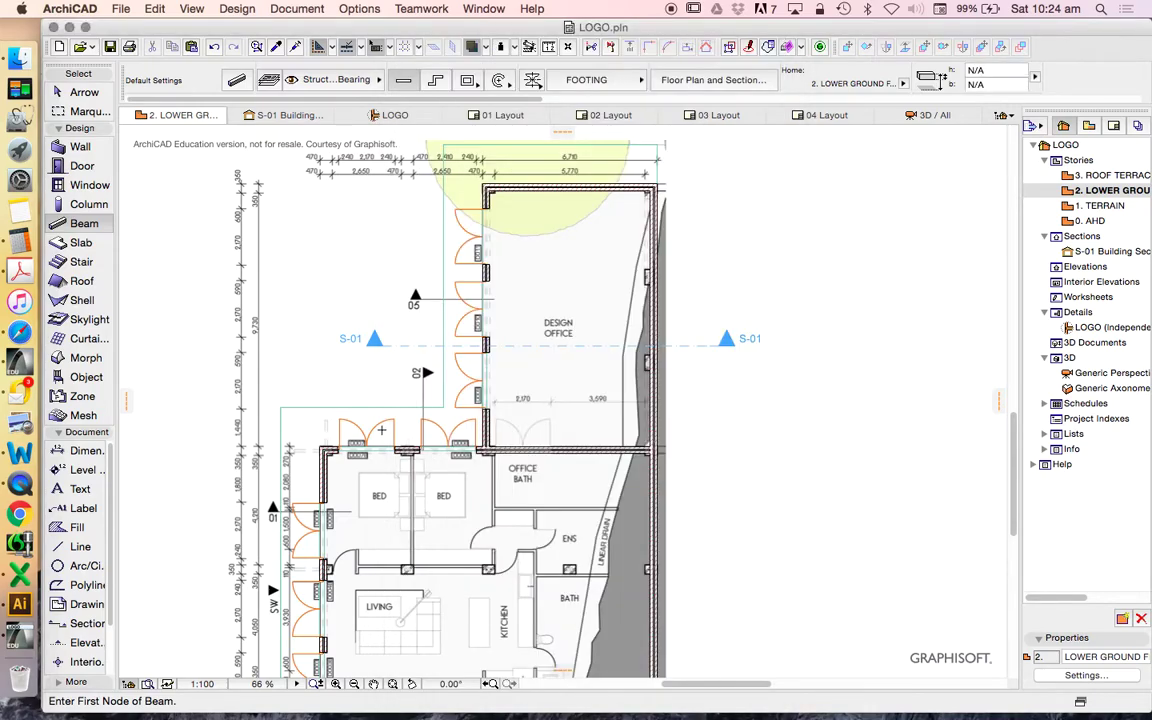
click(321, 242)
key(Escape)
Set the default beam's reference axis offset to 0 and test the placement with a trial beam beside the design office.
click(238, 77)
double_click(731, 258)
text(0)
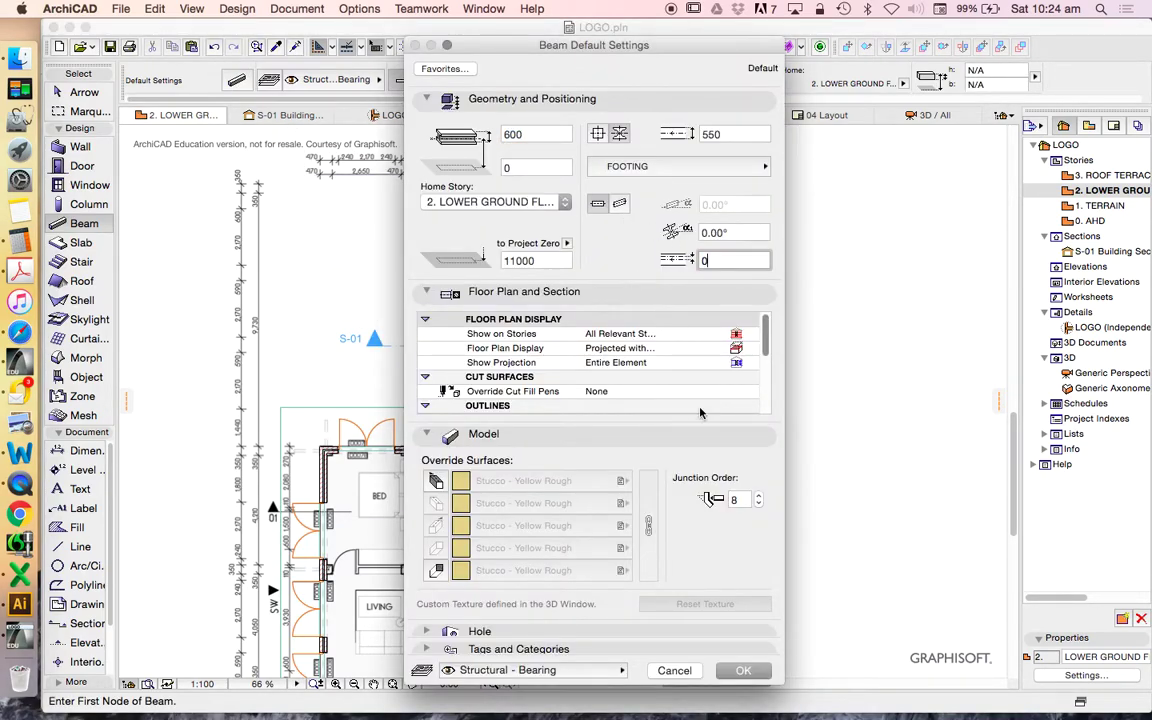
click(735, 670)
click(336, 251)
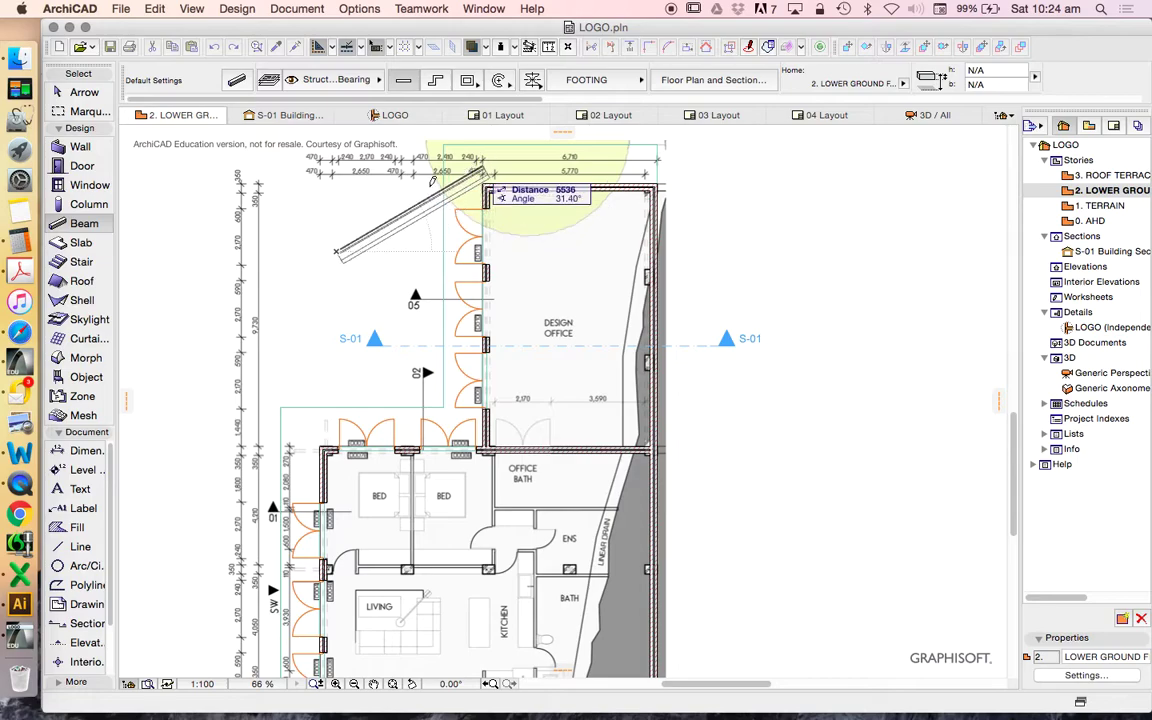
key(Escape)
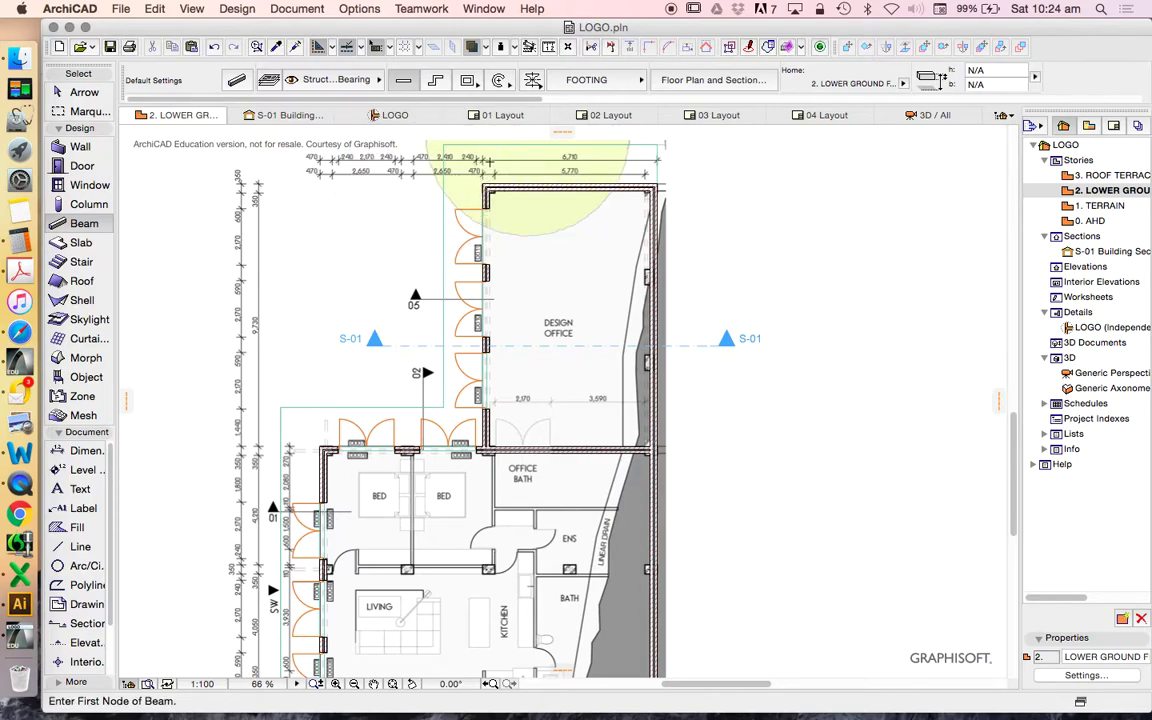
scroll(491, 172, up, 3)
scroll(491, 176, up, 2)
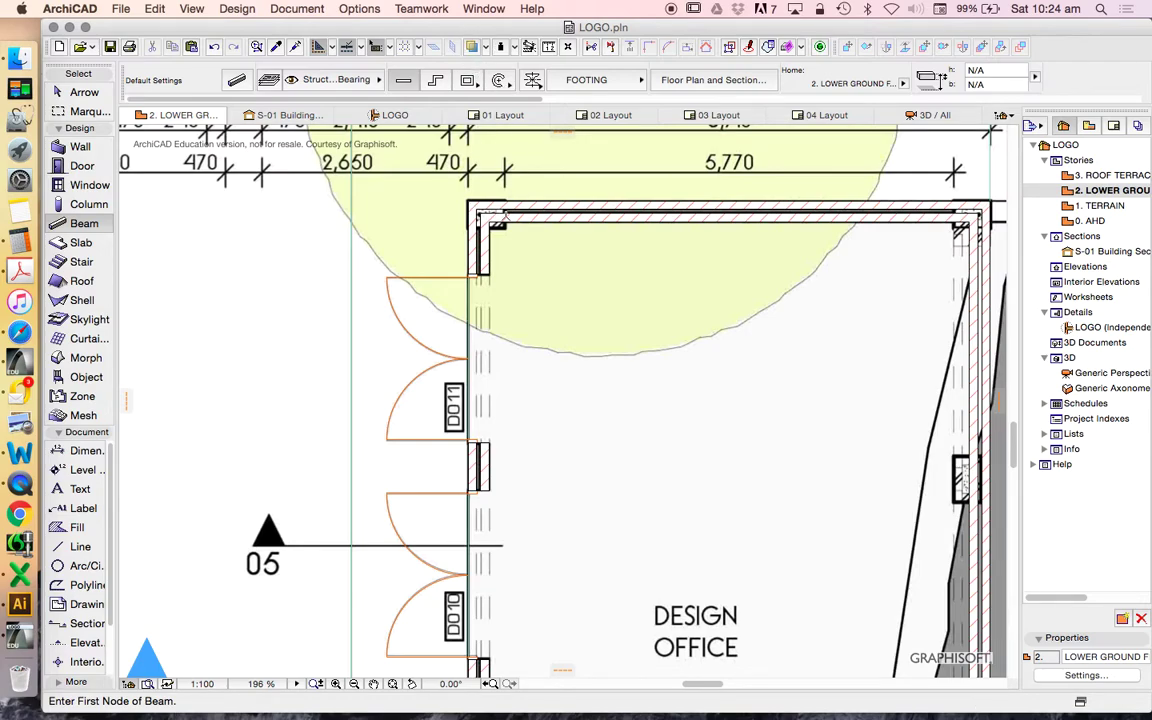
key(Escape)
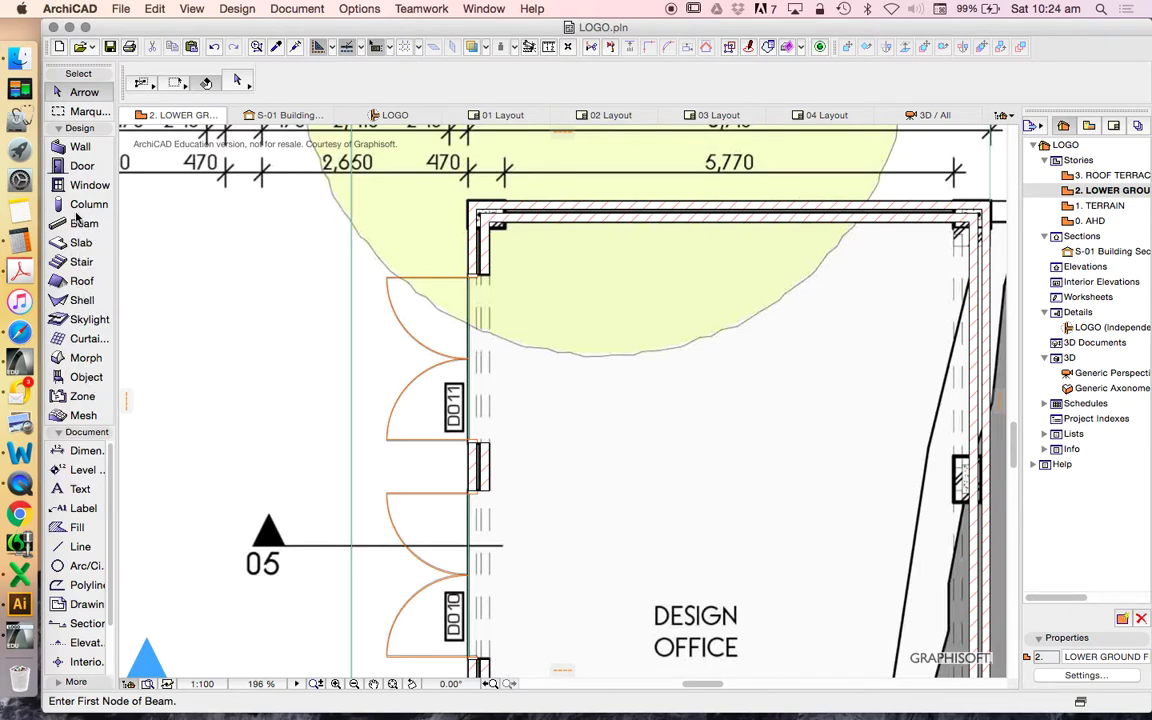
click(575, 200)
click(632, 330)
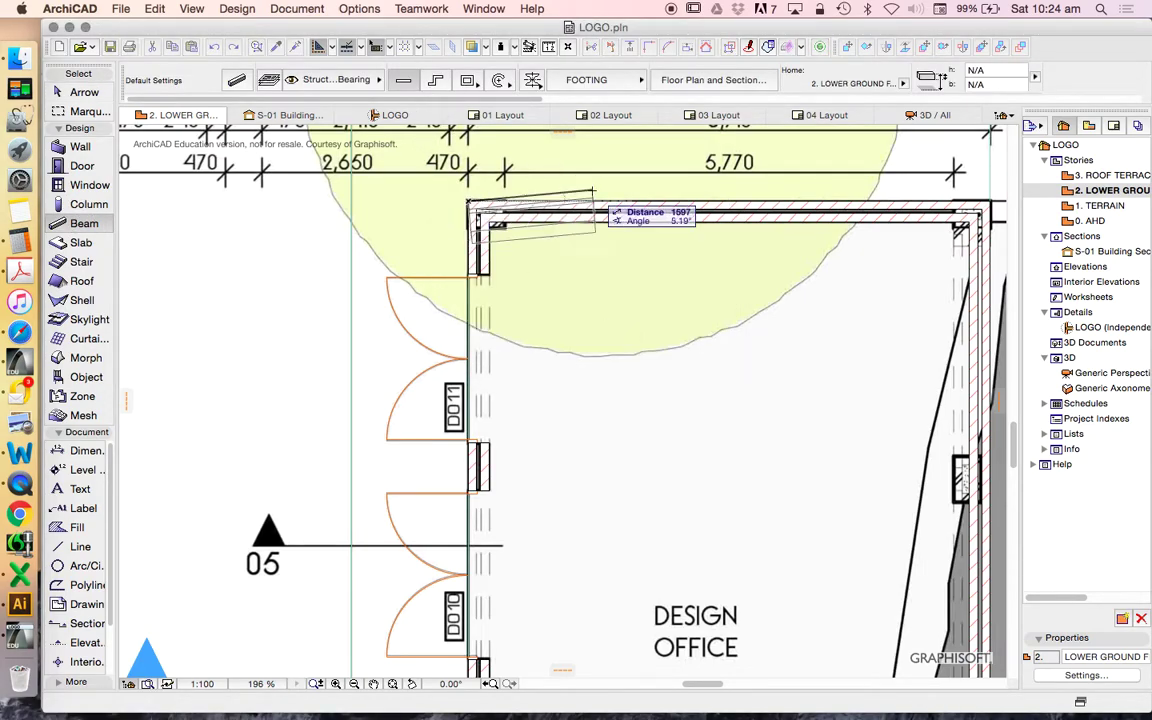
Draw a chained FOOTING beam along the outer wall face, from the D011 door jamb clockwise around the building corners to the D003 jamb.
click(435, 79)
scroll(485, 257, up, 3)
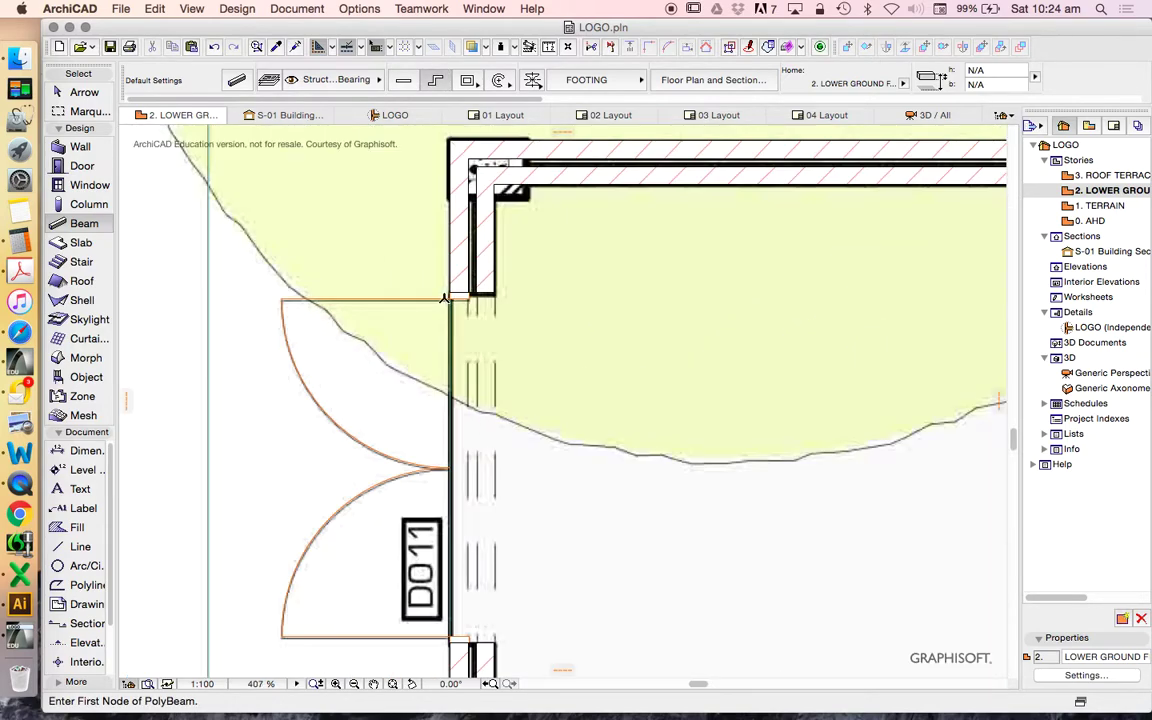
click(455, 291)
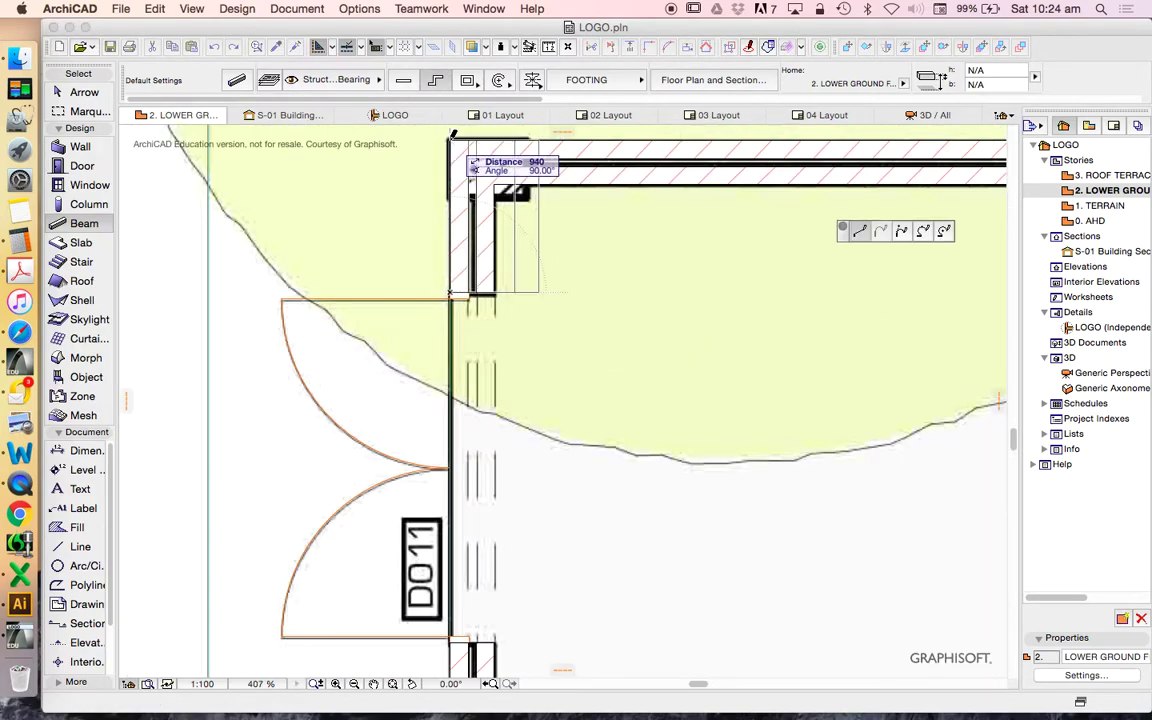
scroll(455, 140, down, 5)
scroll(685, 200, up, 3)
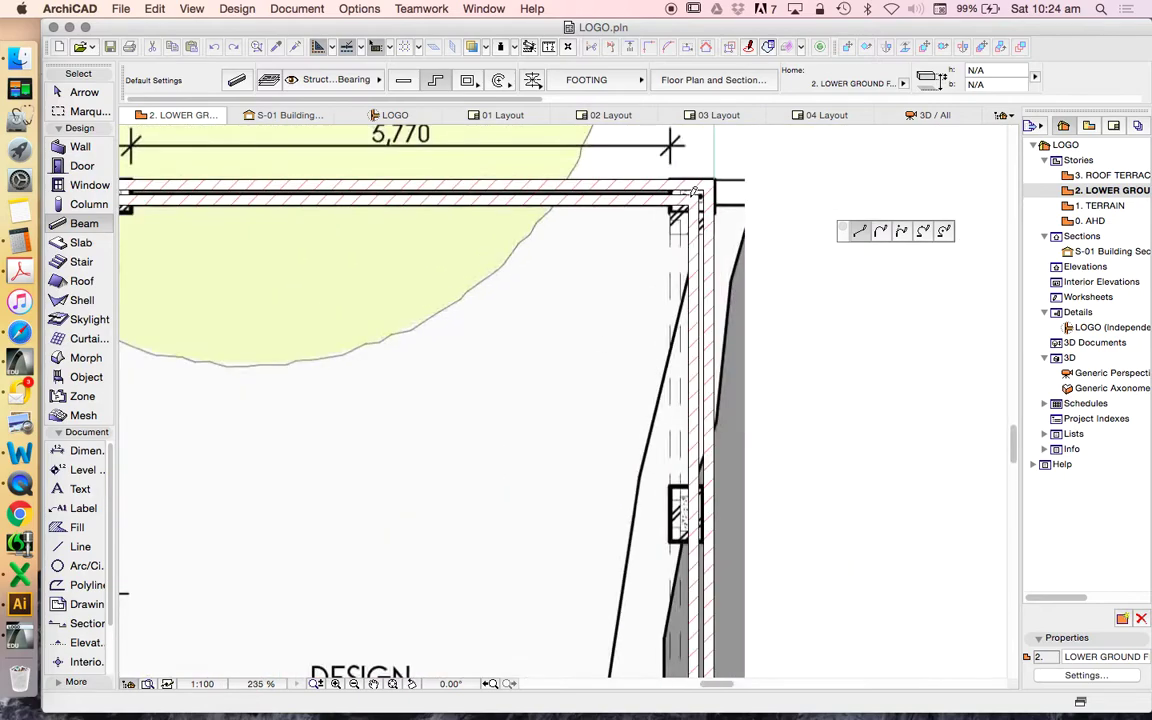
scroll(707, 193, down, 8)
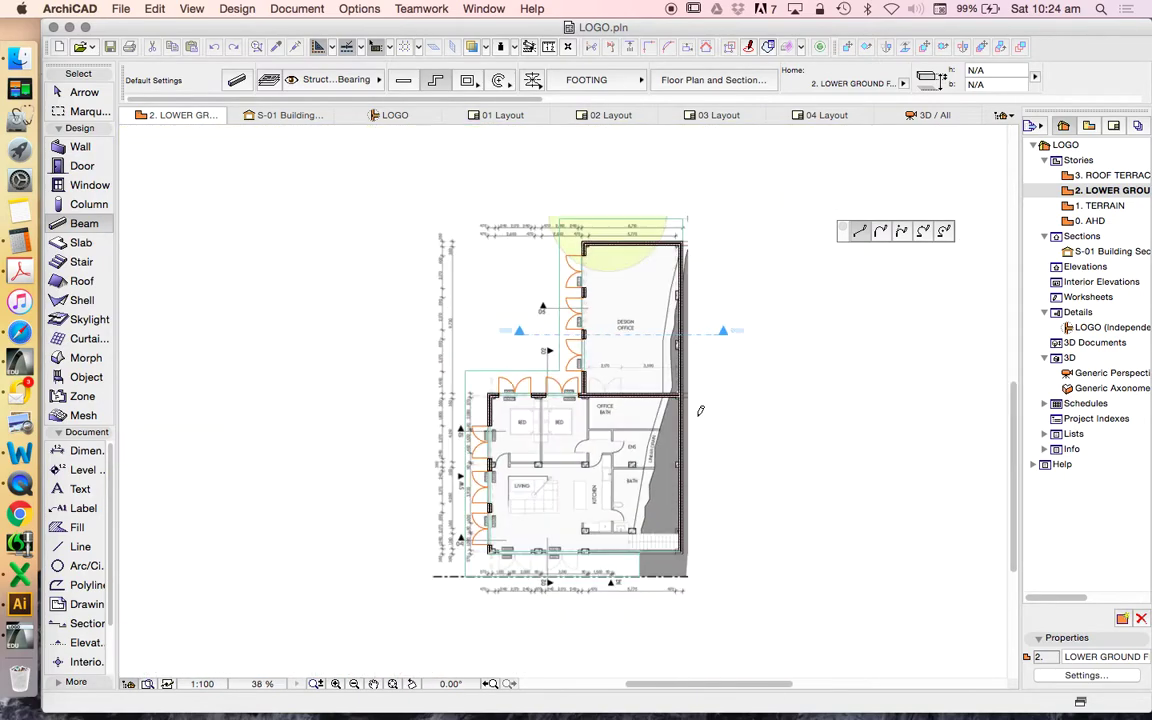
scroll(689, 500, up, 8)
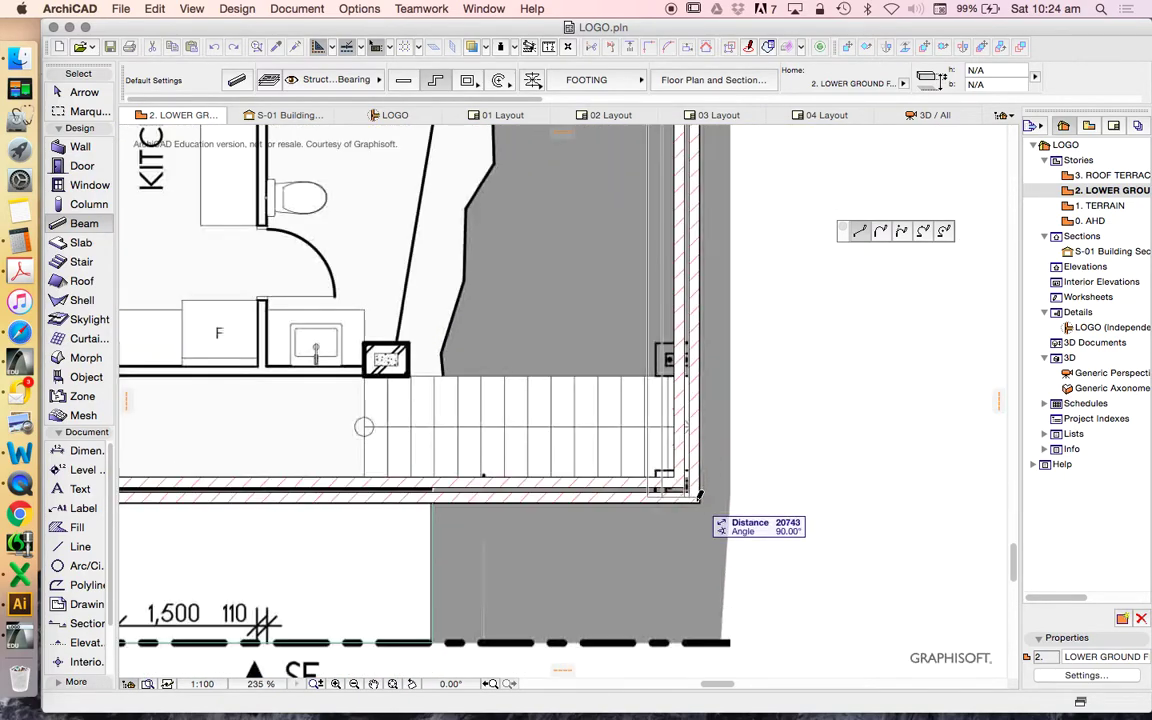
scroll(500, 480, down, 4)
scroll(293, 457, up, 3)
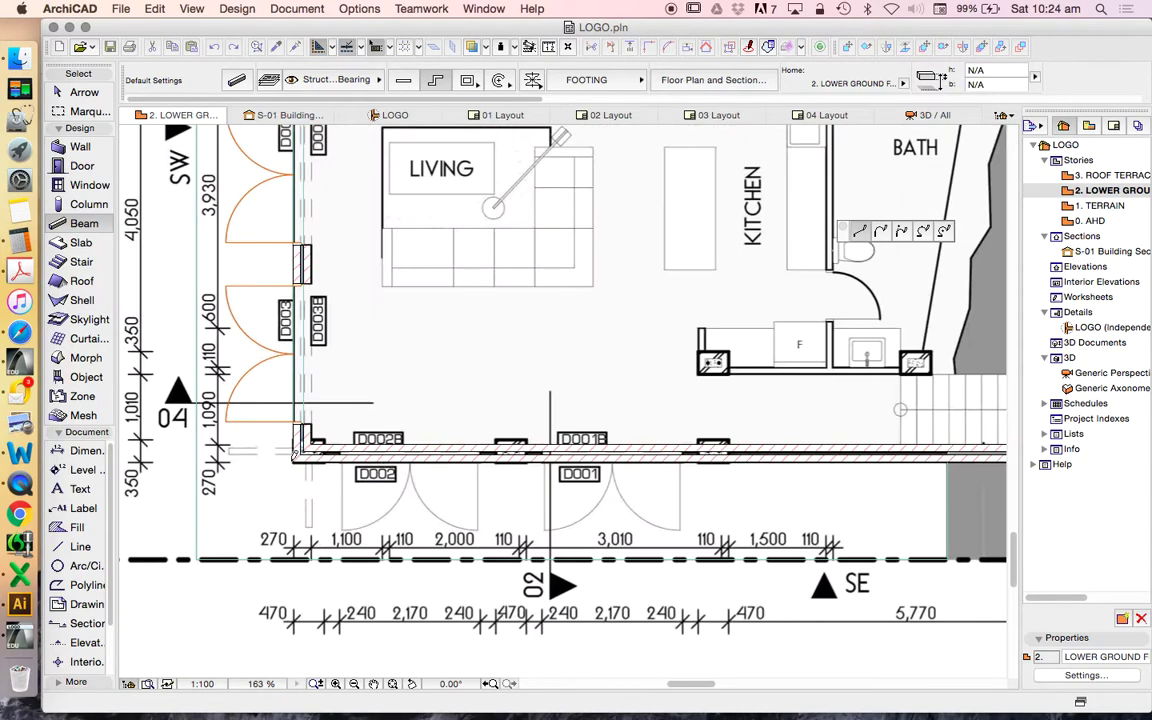
scroll(293, 457, up, 5)
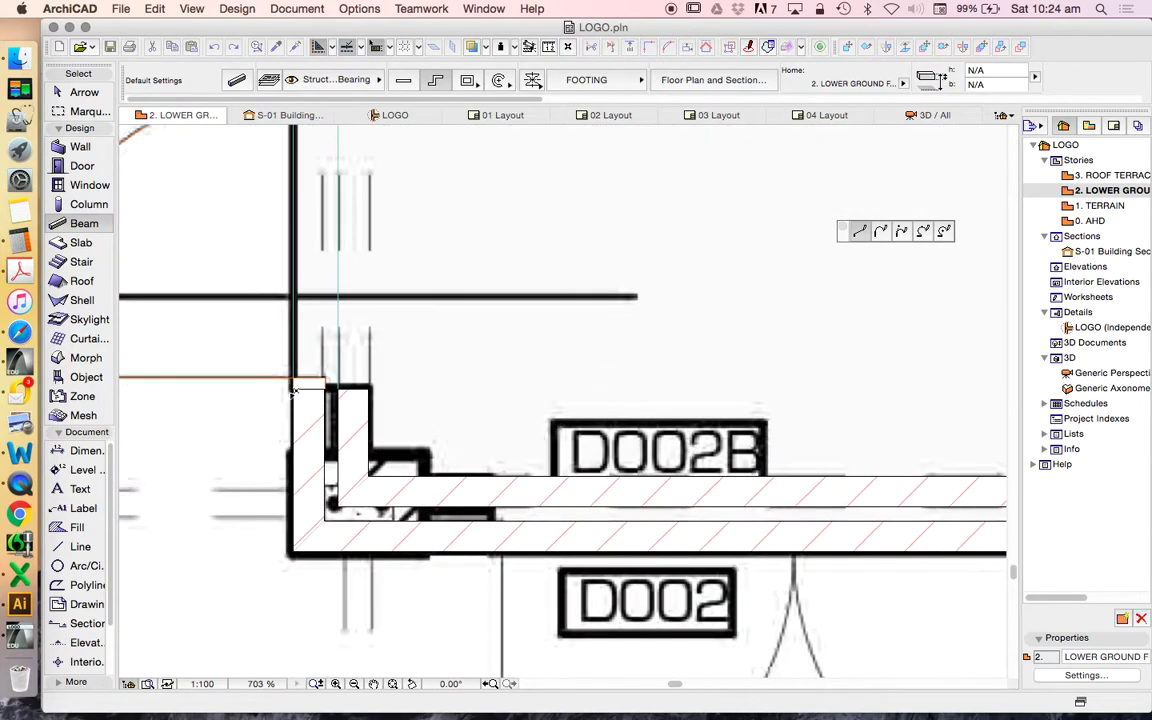
double_click(295, 385)
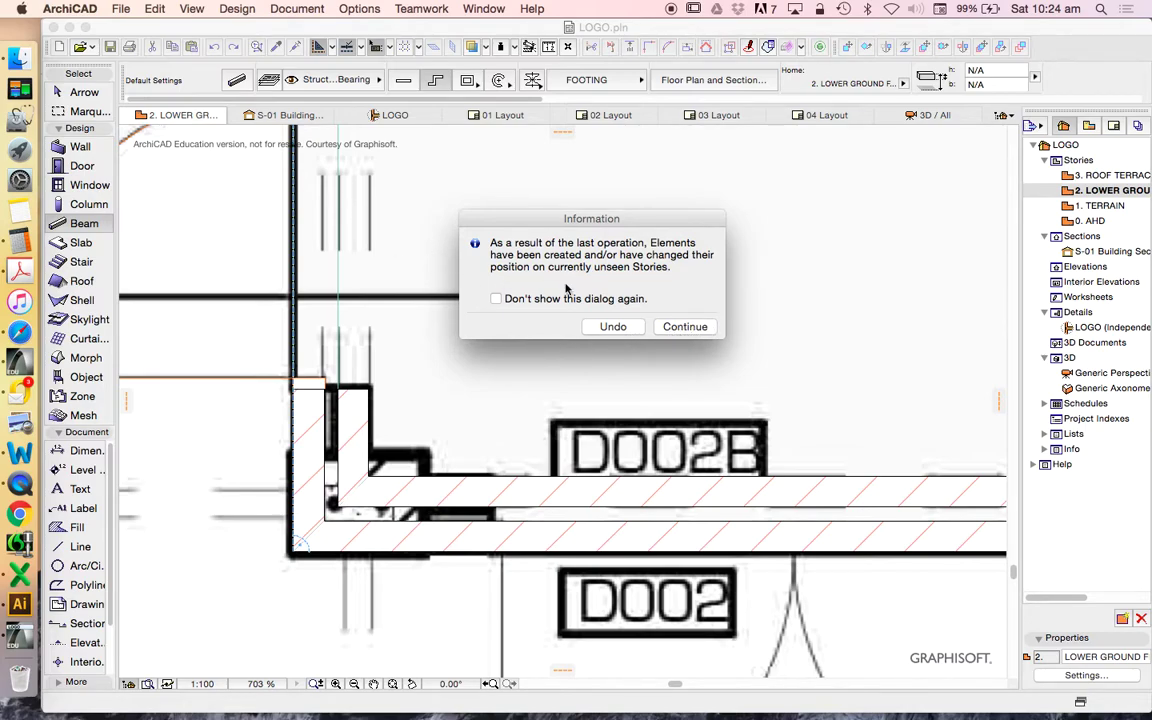
key(Return)
Check the home story, elevation and height in the beam default settings.
click(234, 80)
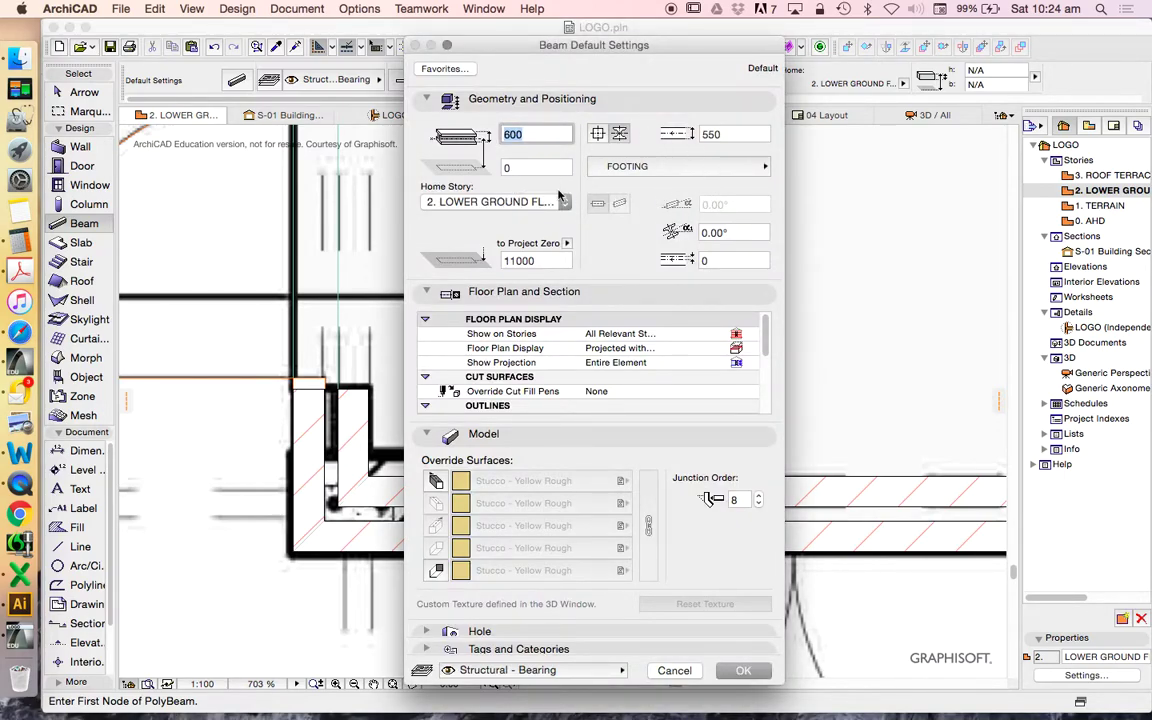
click(563, 262)
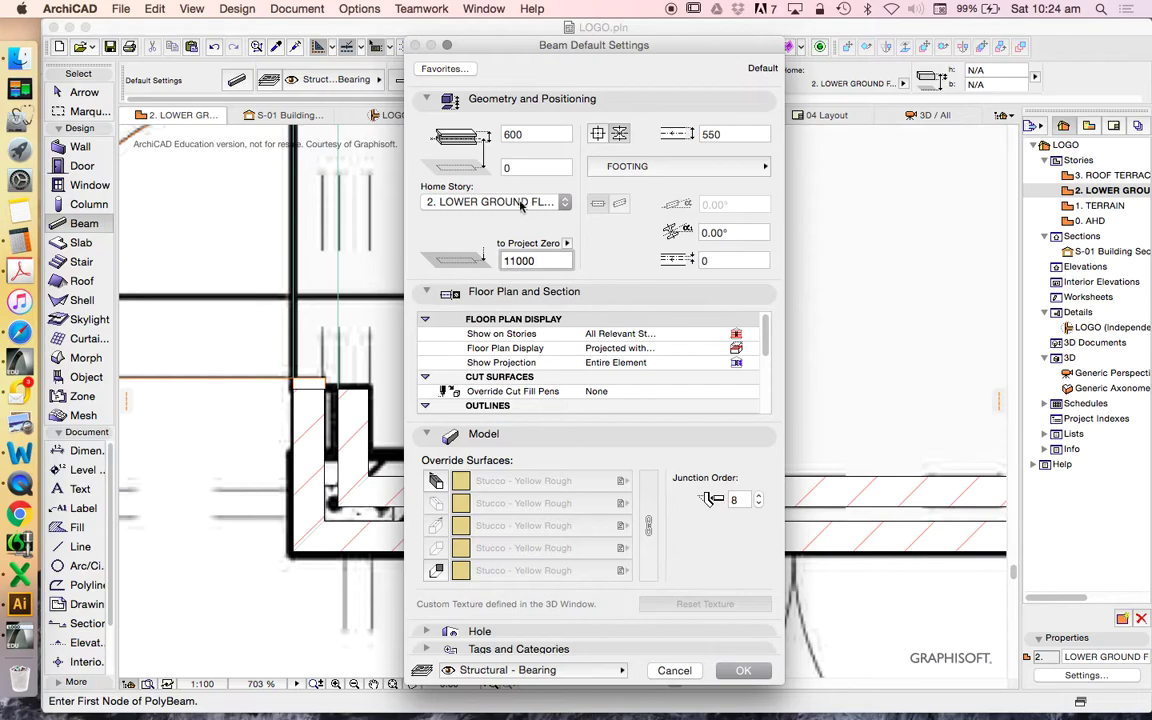
click(520, 202)
click(520, 204)
click(533, 166)
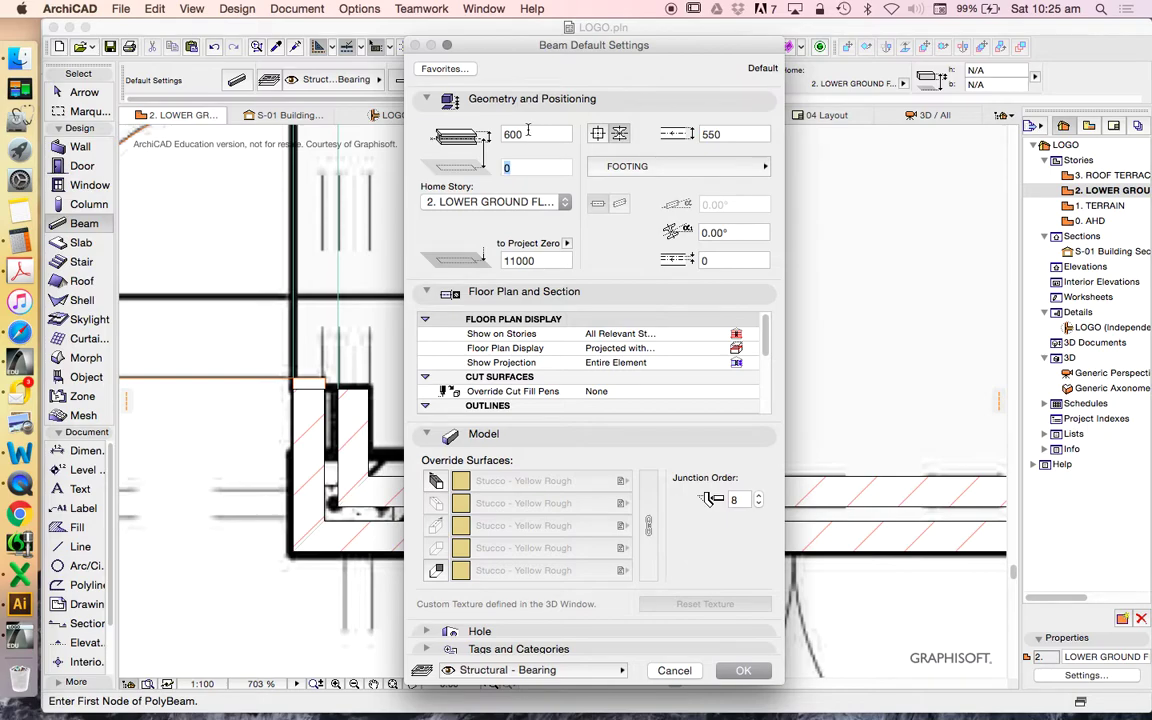
click(723, 650)
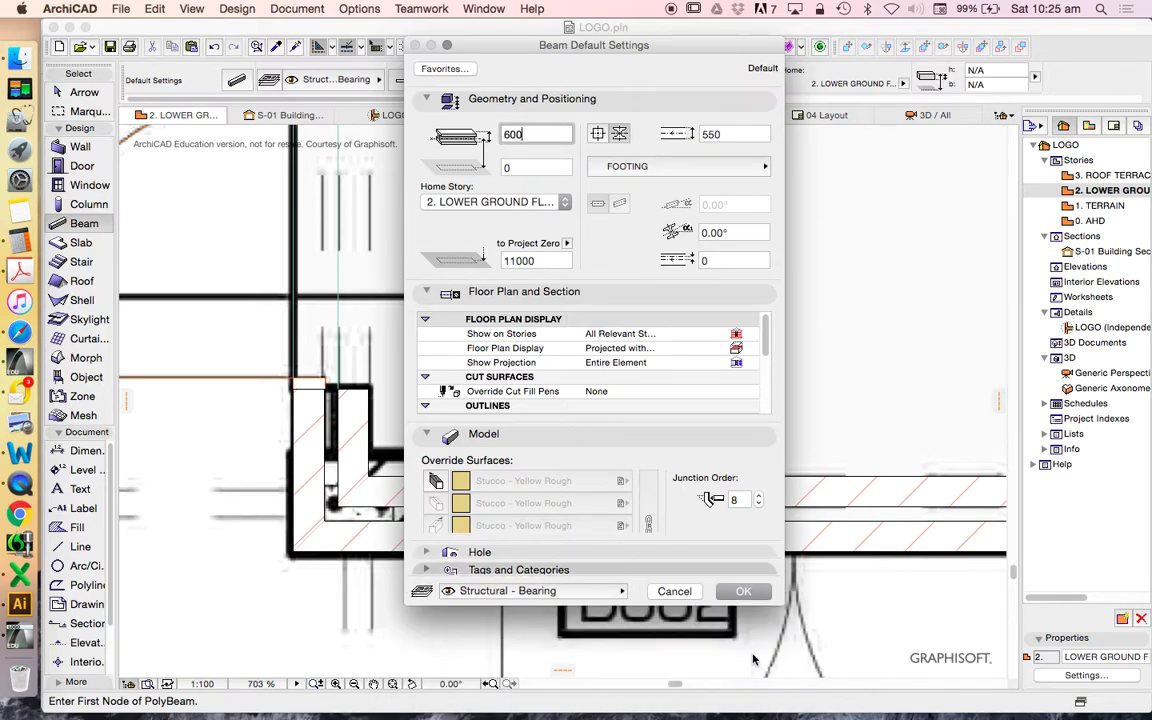
click(752, 673)
Place a short FOOTING beam along the outer face of the design office wall pier crossed by section line S-01, just below door D010.
scroll(590, 520, down, 15)
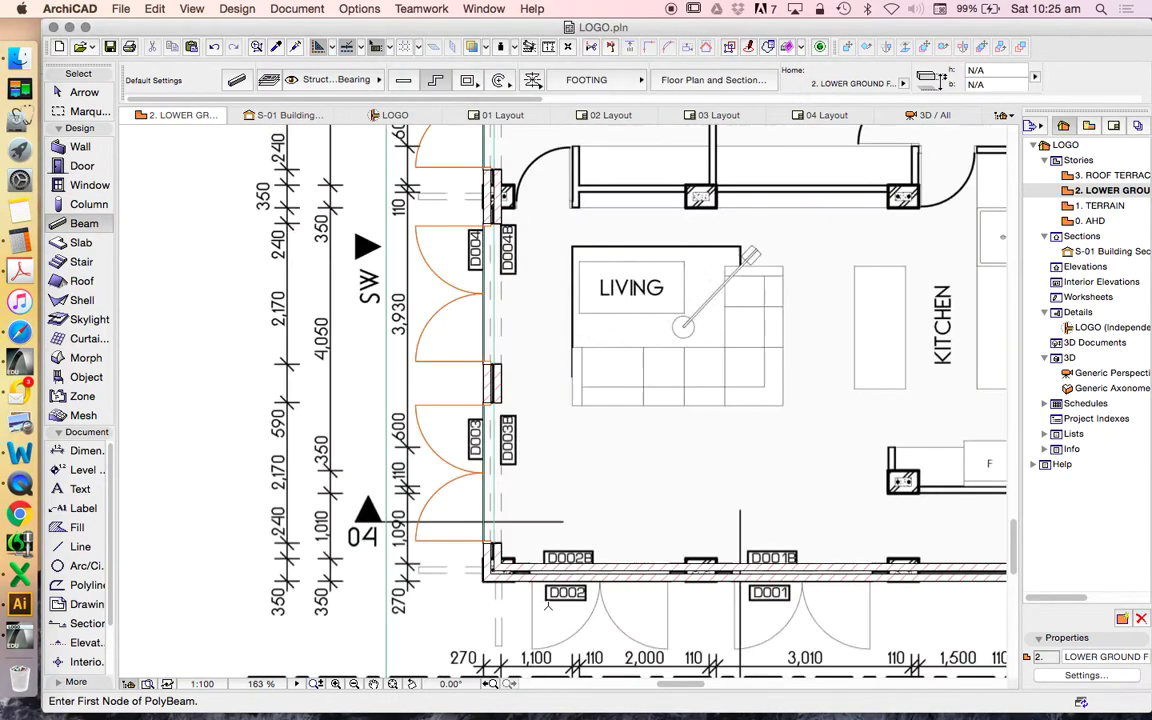
scroll(560, 590, up, 8)
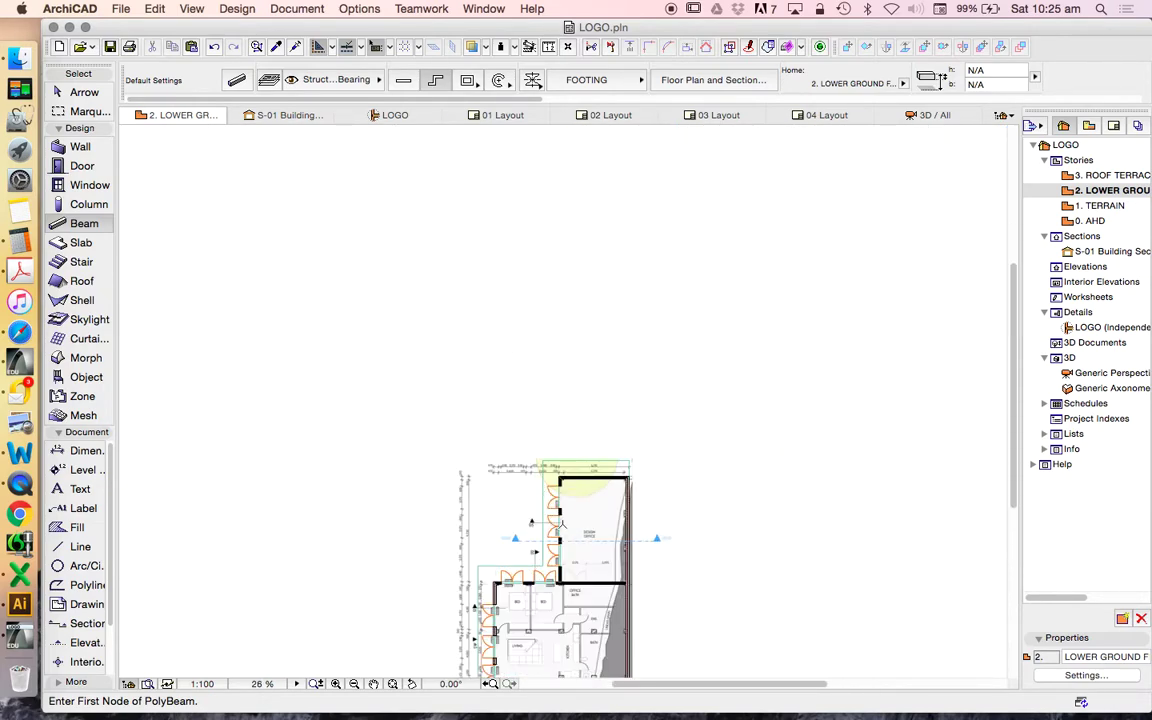
scroll(558, 590, up, 5)
click(535, 572)
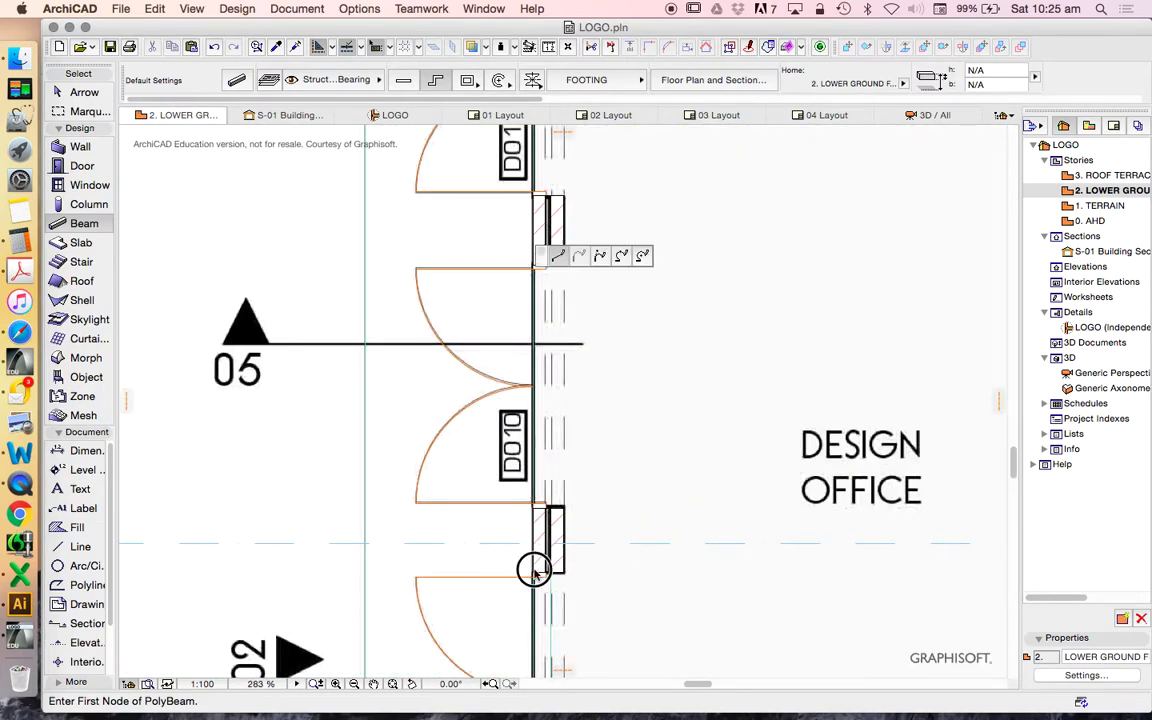
click(533, 505)
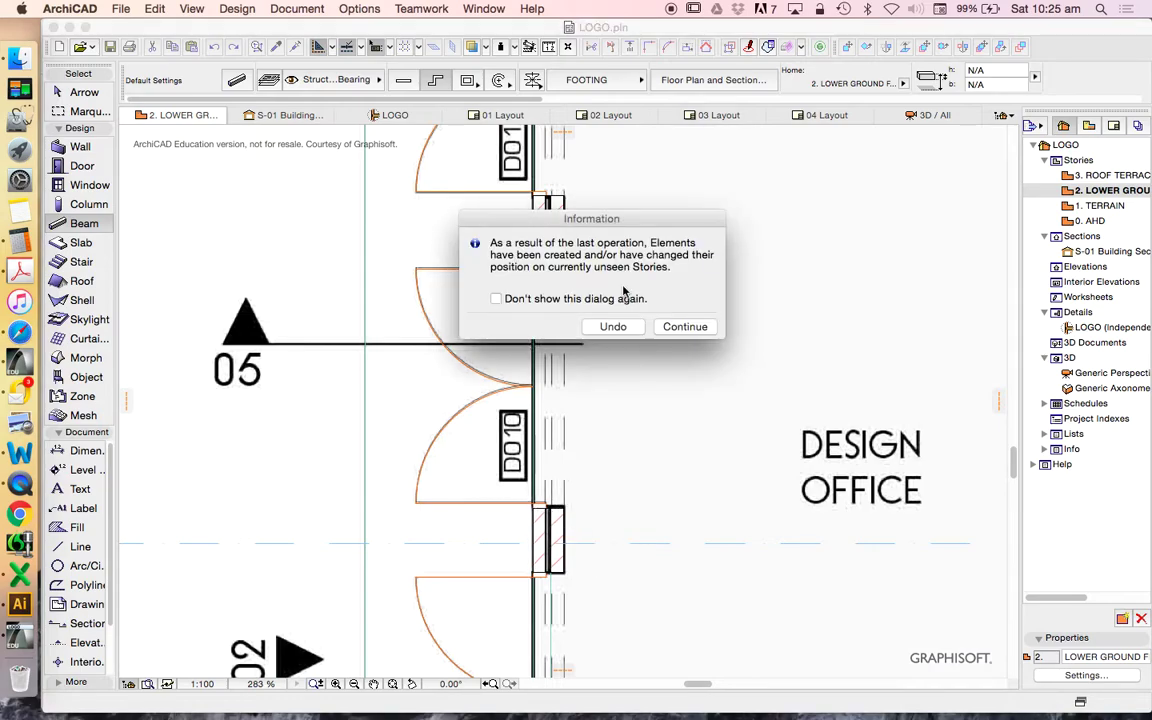
click(686, 327)
scroll(700, 295, down, 5)
key(Escape)
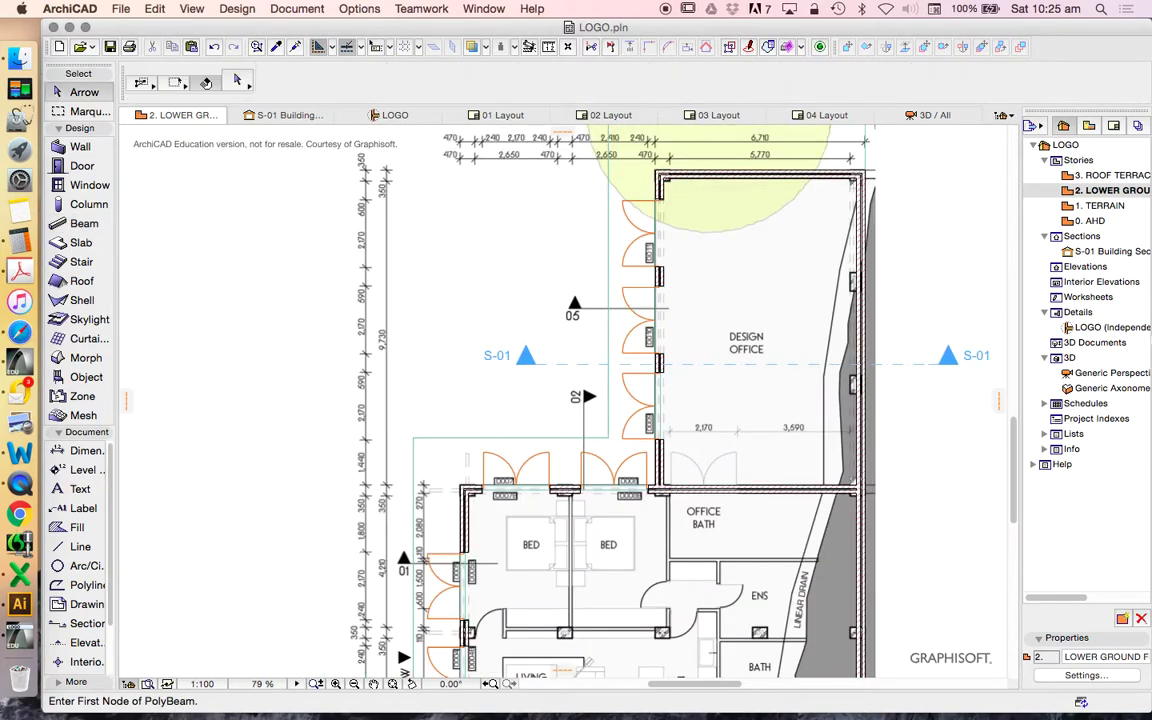
Examine in section S-01 how the new footing beam meets the cavity wall and the floor slabs.
scroll(508, 350, down, 3)
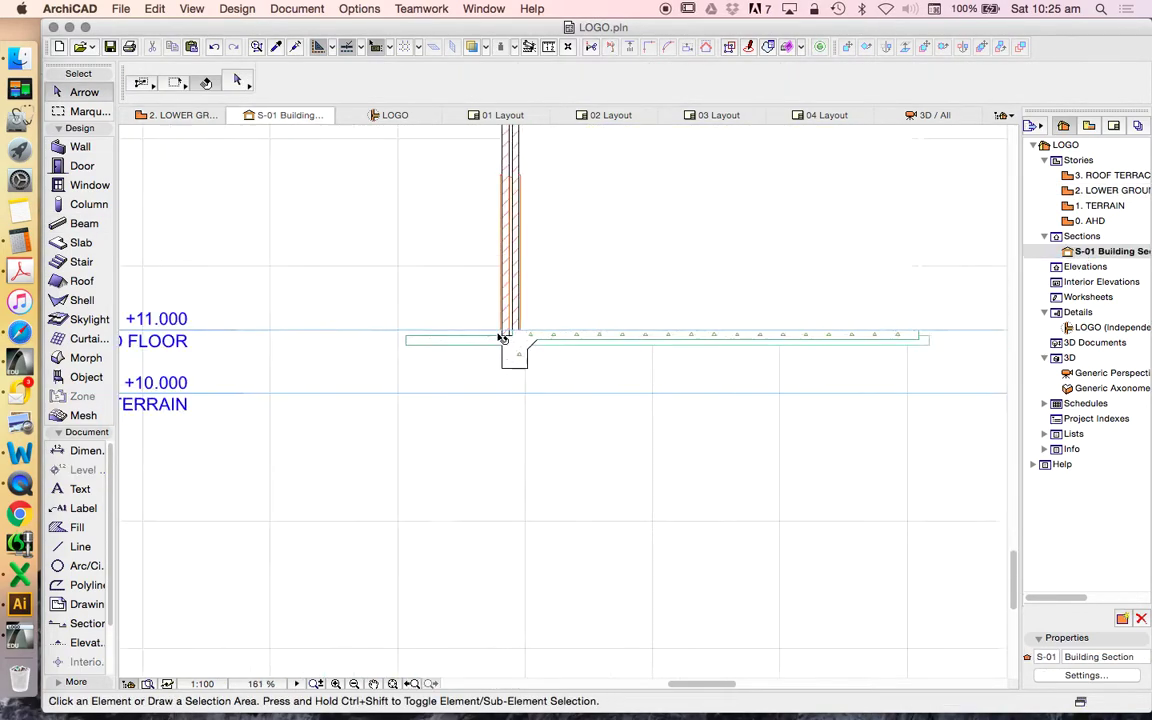
click(513, 355)
scroll(548, 338, up, 4)
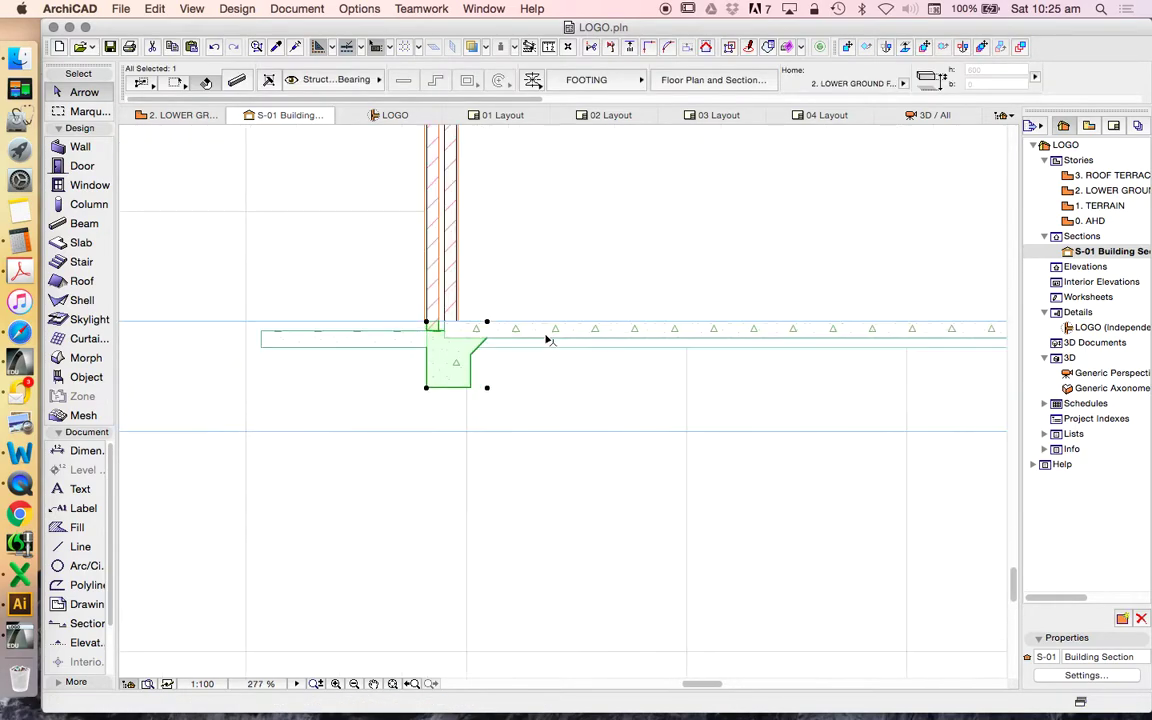
click(480, 371)
scroll(443, 347, up, 4)
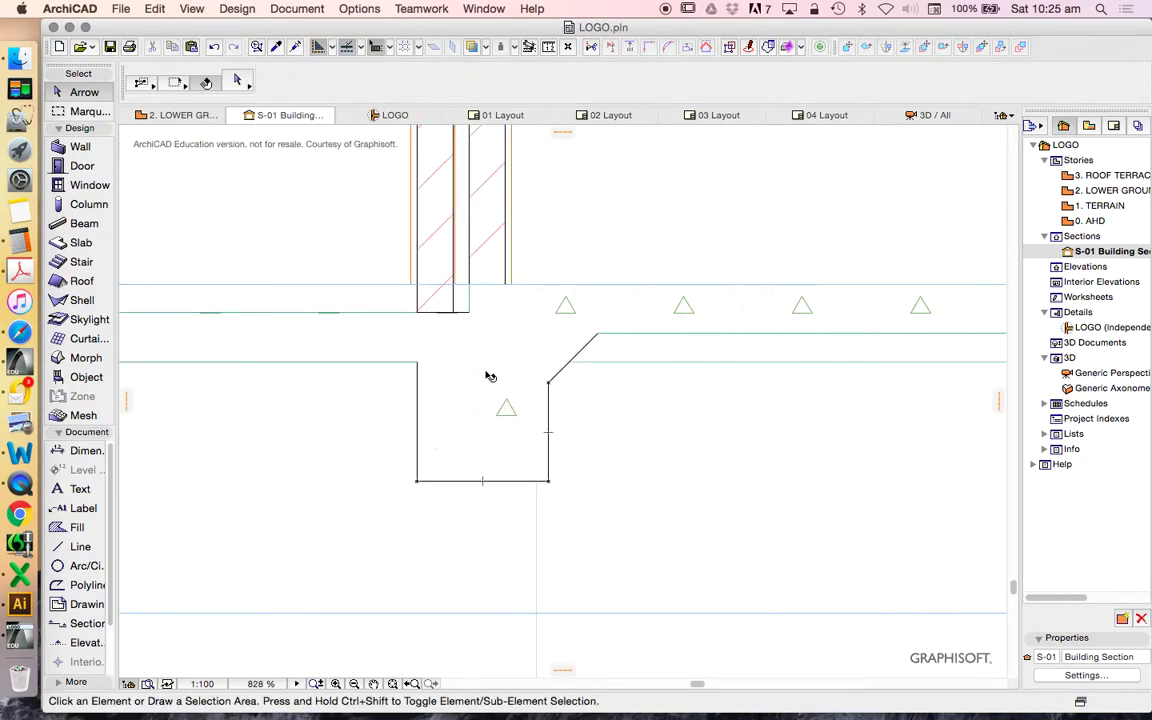
scroll(489, 375, down, 2)
click(503, 428)
click(554, 328)
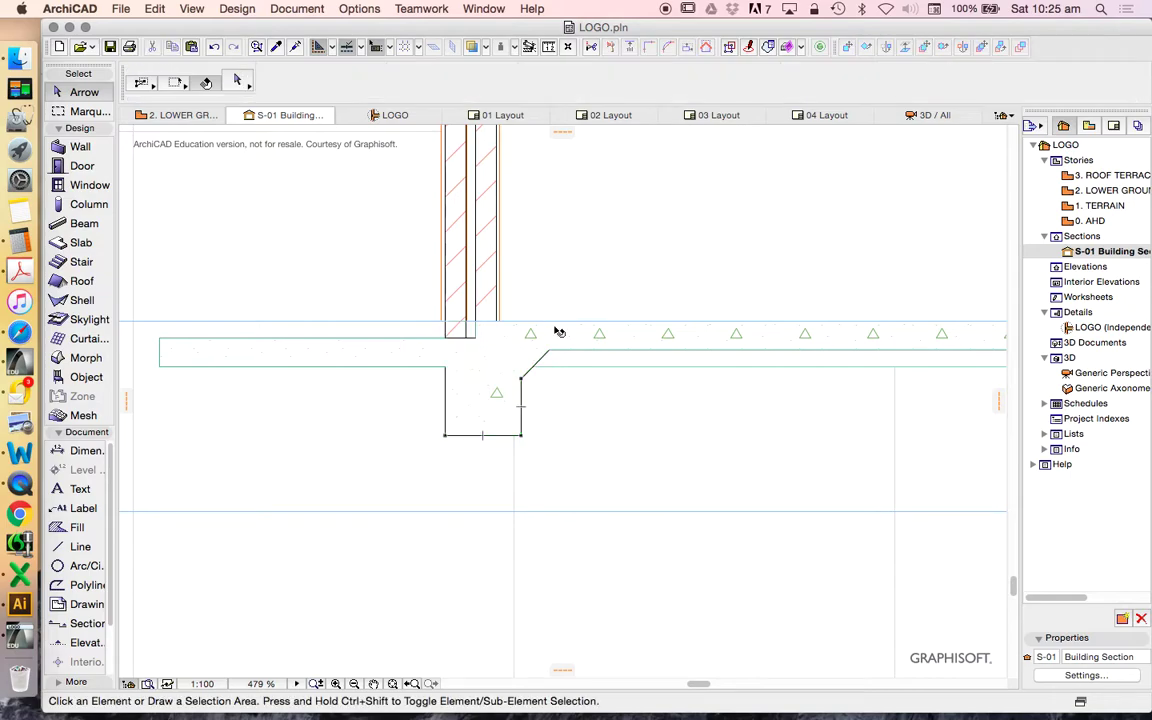
click(489, 415)
scroll(397, 377, down, 3)
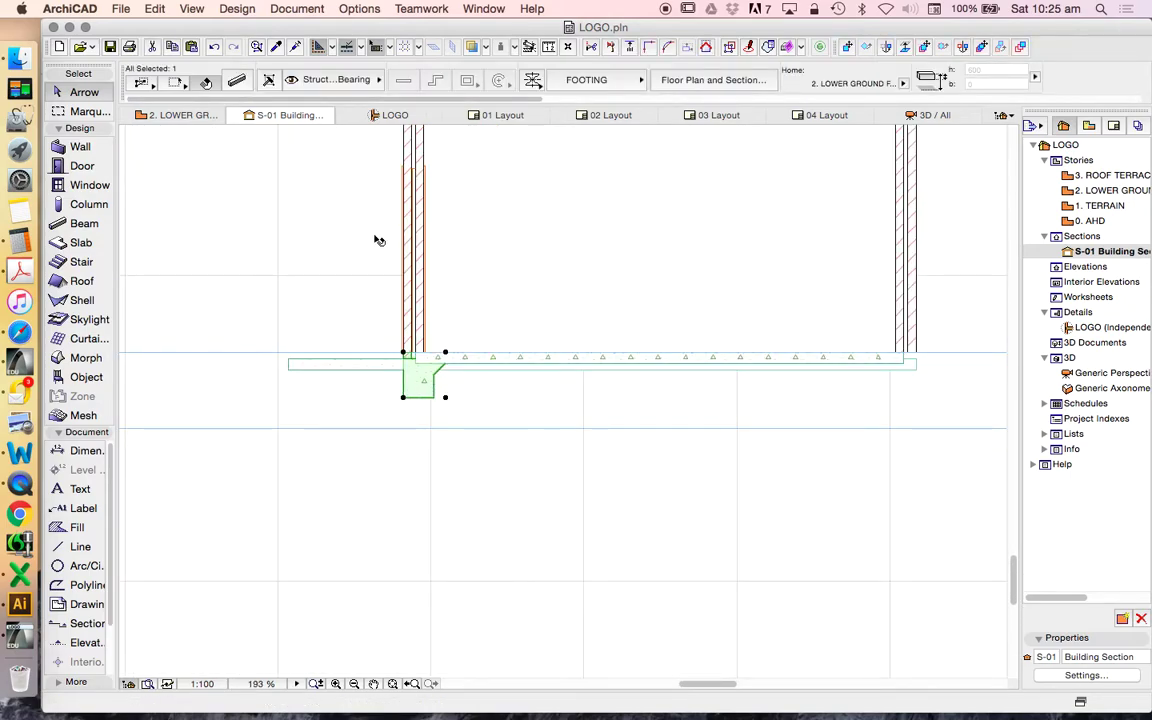
Check the short footing beam's outline on the TERRAIN story and return to the Lower Ground Floor plan.
double_click(1108, 206)
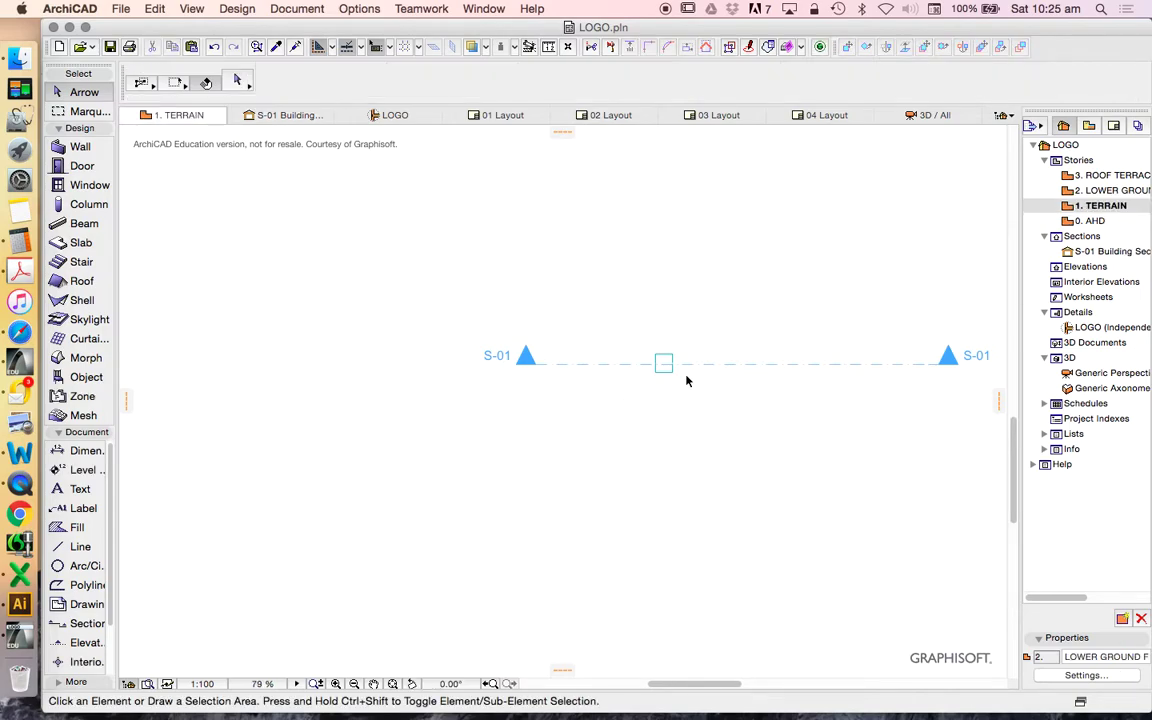
click(674, 374)
click(672, 375)
click(663, 375)
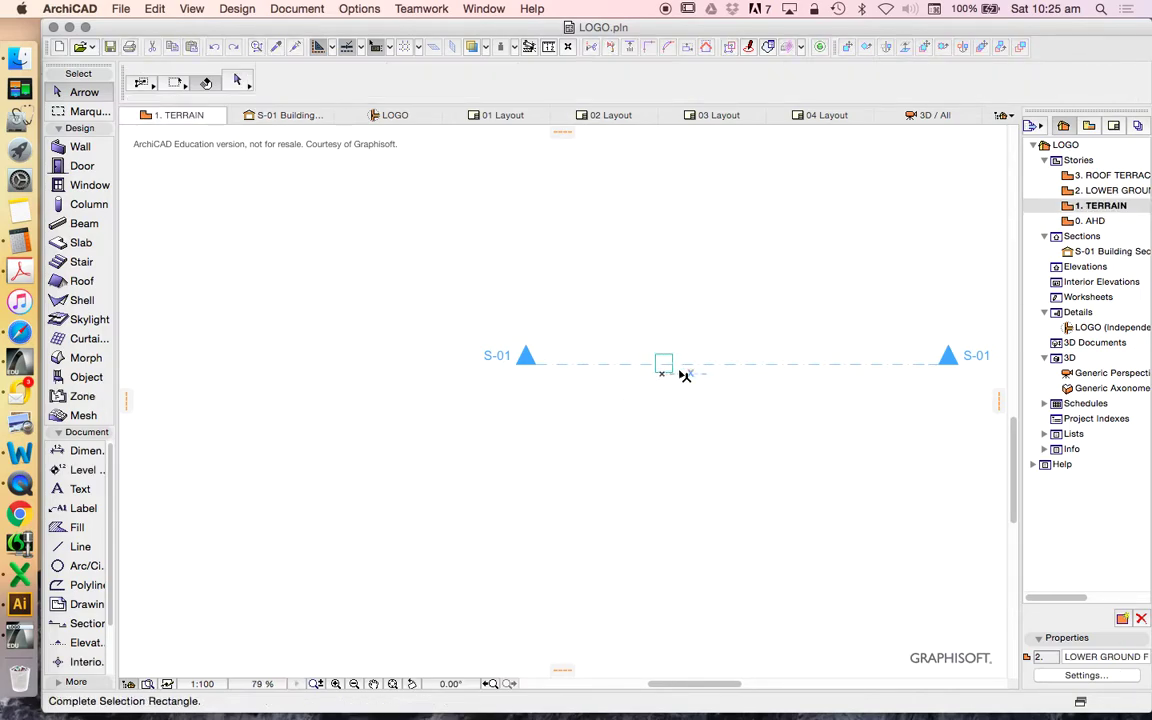
double_click(1108, 191)
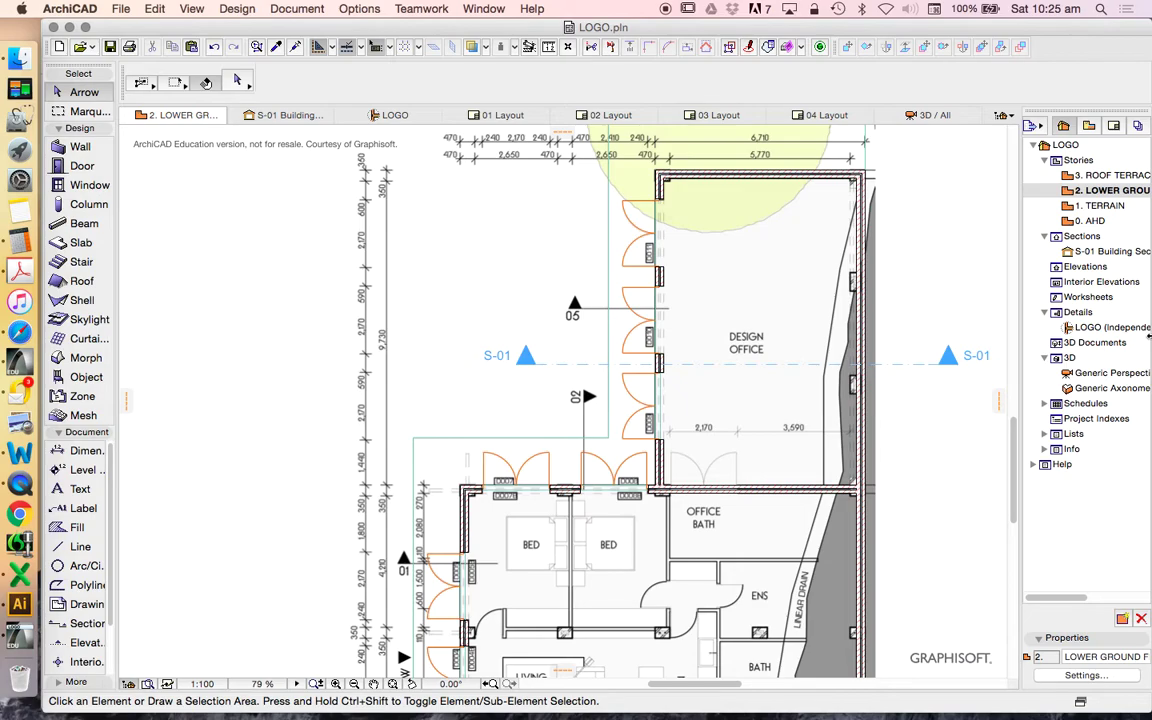
Inspect the cavity wall, concrete slab and footing beam individually at their junction in section S-01.
double_click(1108, 251)
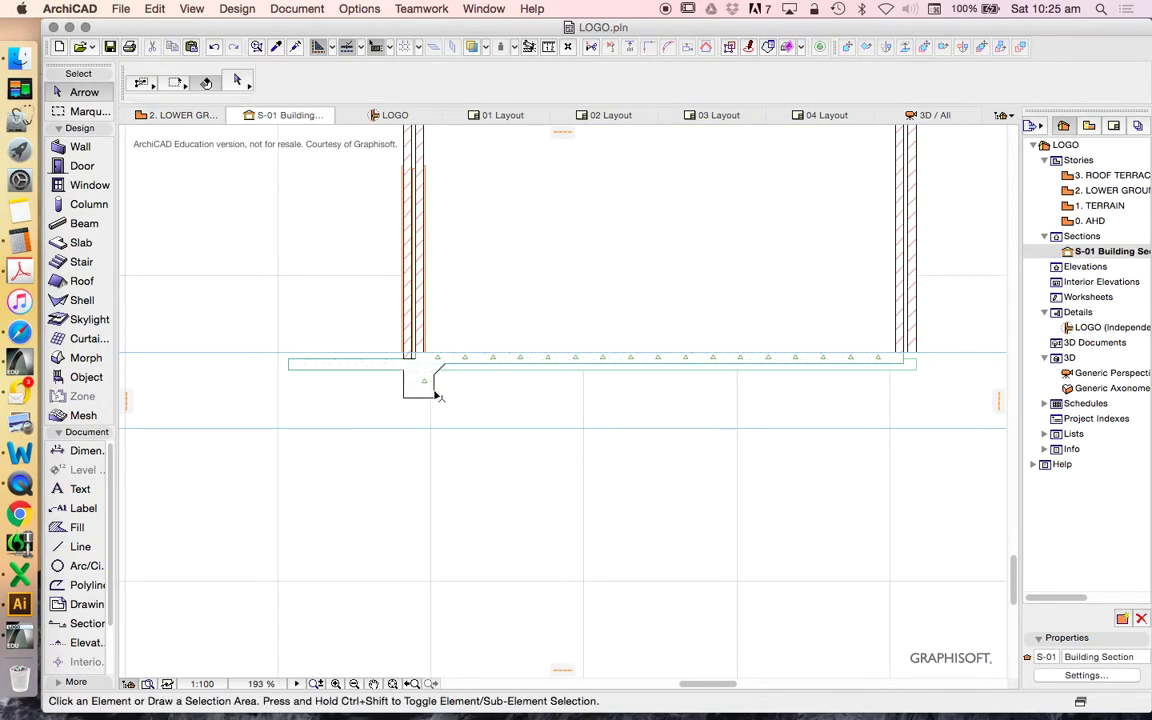
click(420, 396)
scroll(420, 396, up, 10)
click(512, 305)
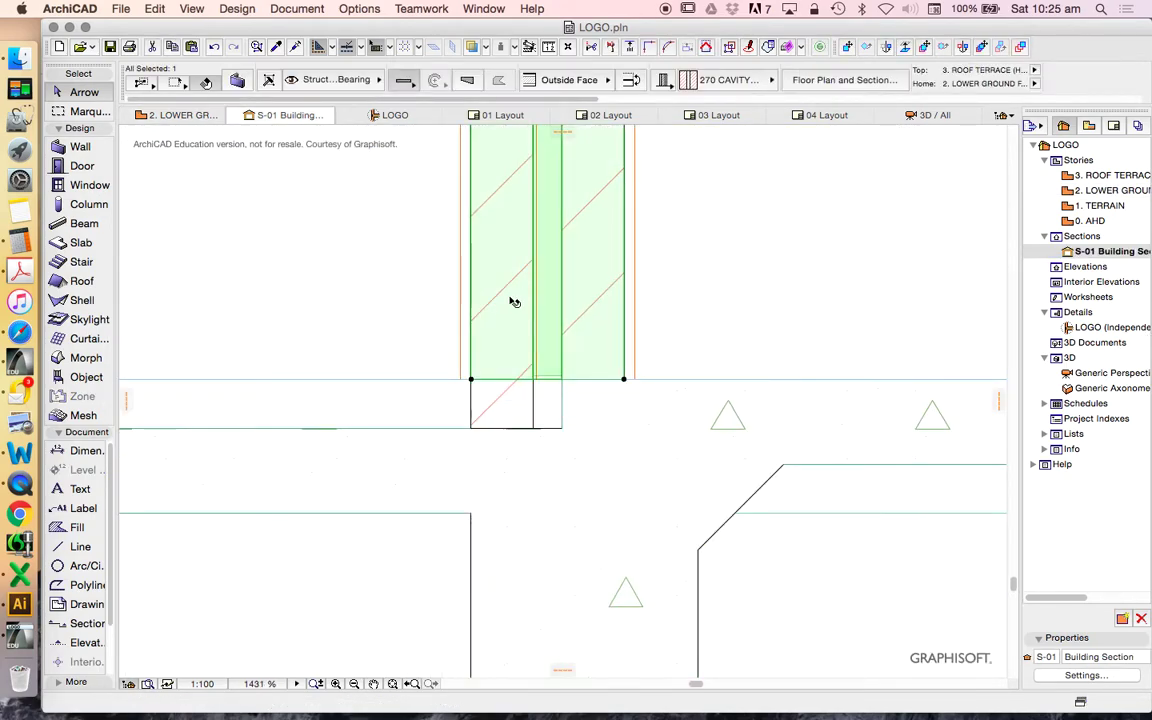
click(855, 406)
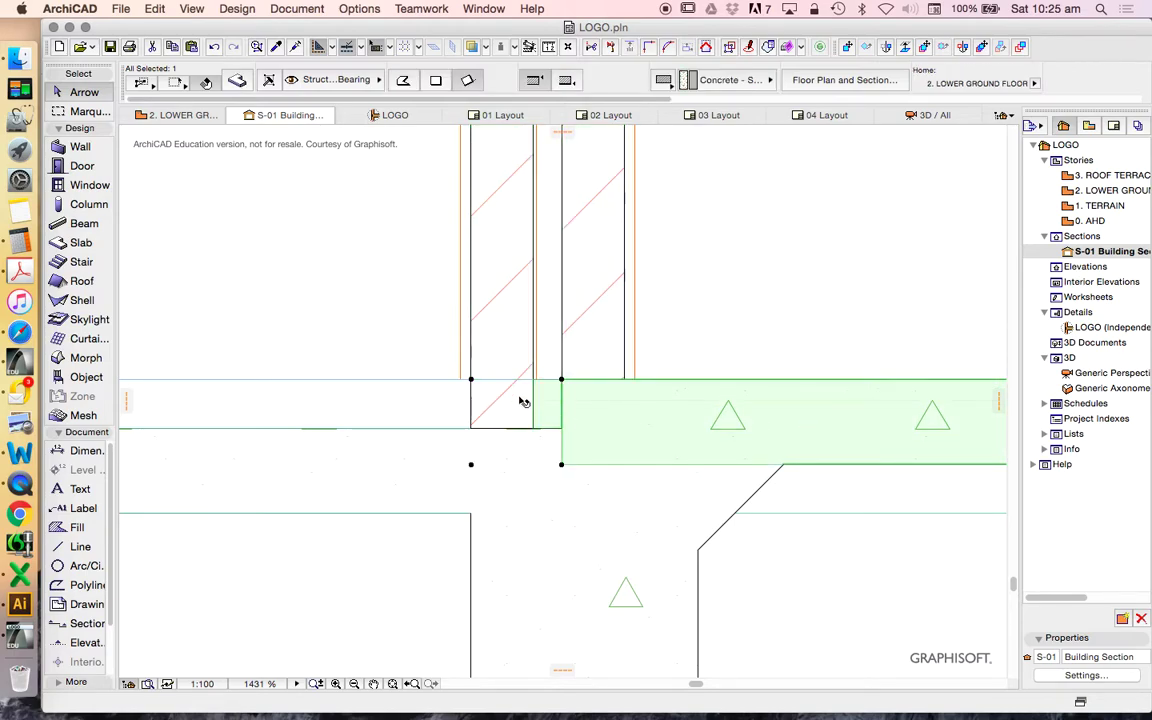
click(555, 523)
click(558, 527)
scroll(504, 380, down, 4)
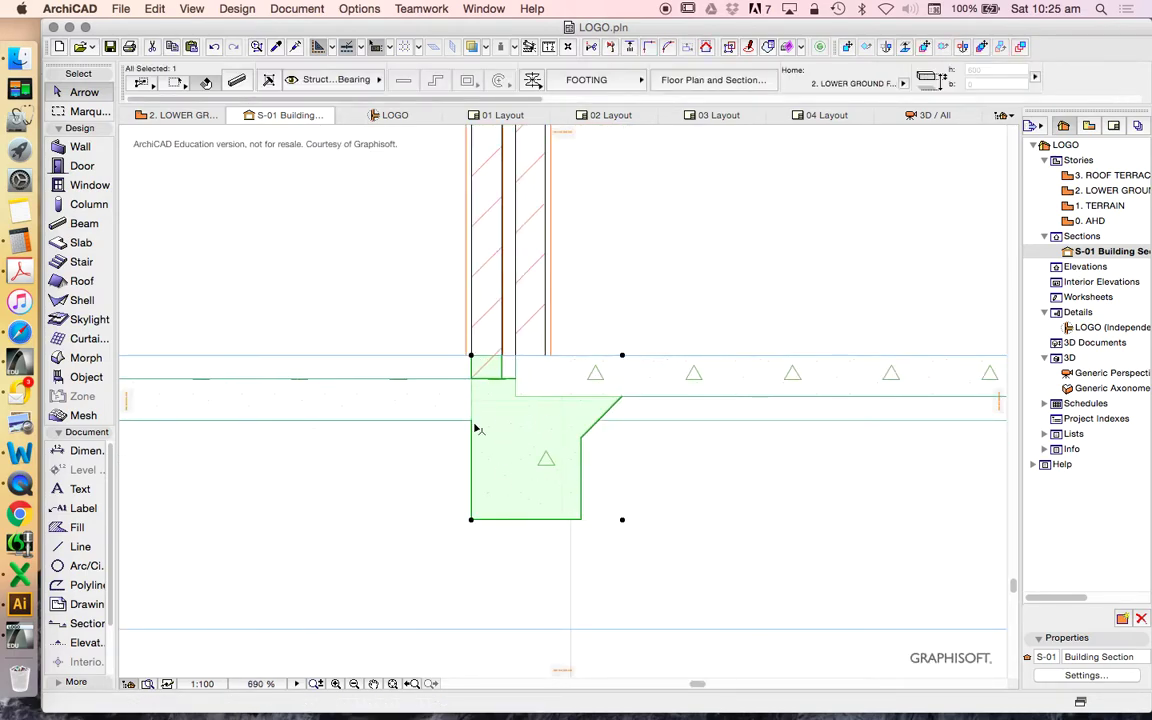
scroll(479, 372, down, 5)
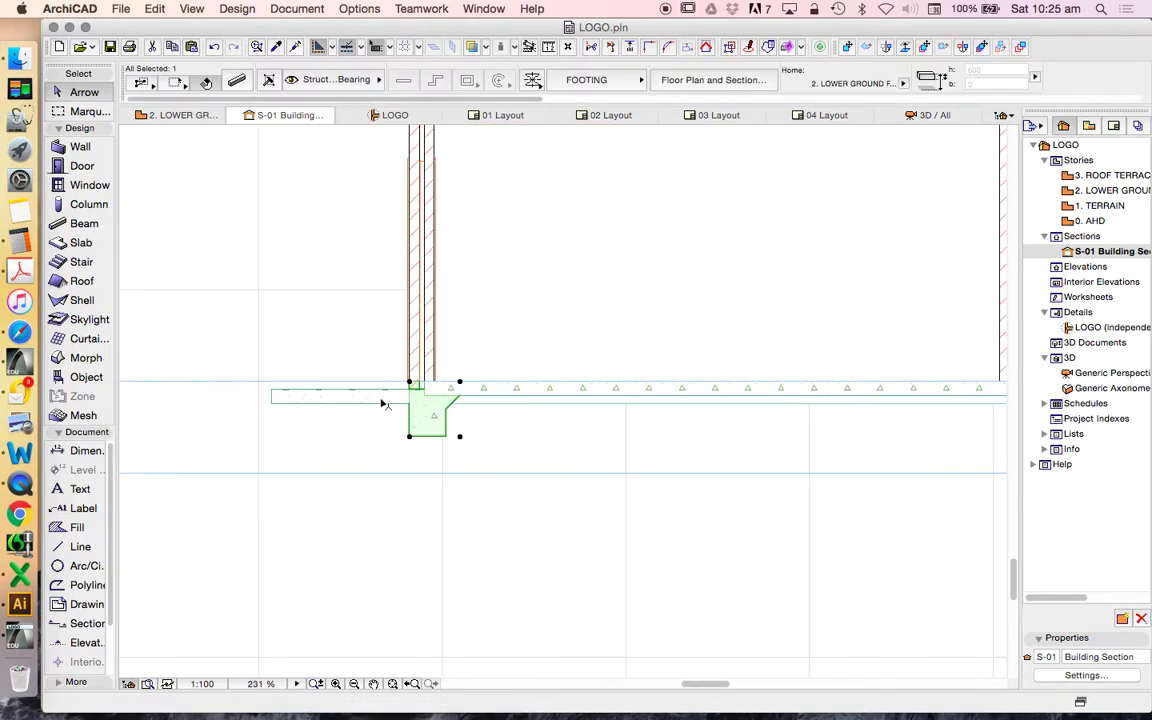
key(Escape)
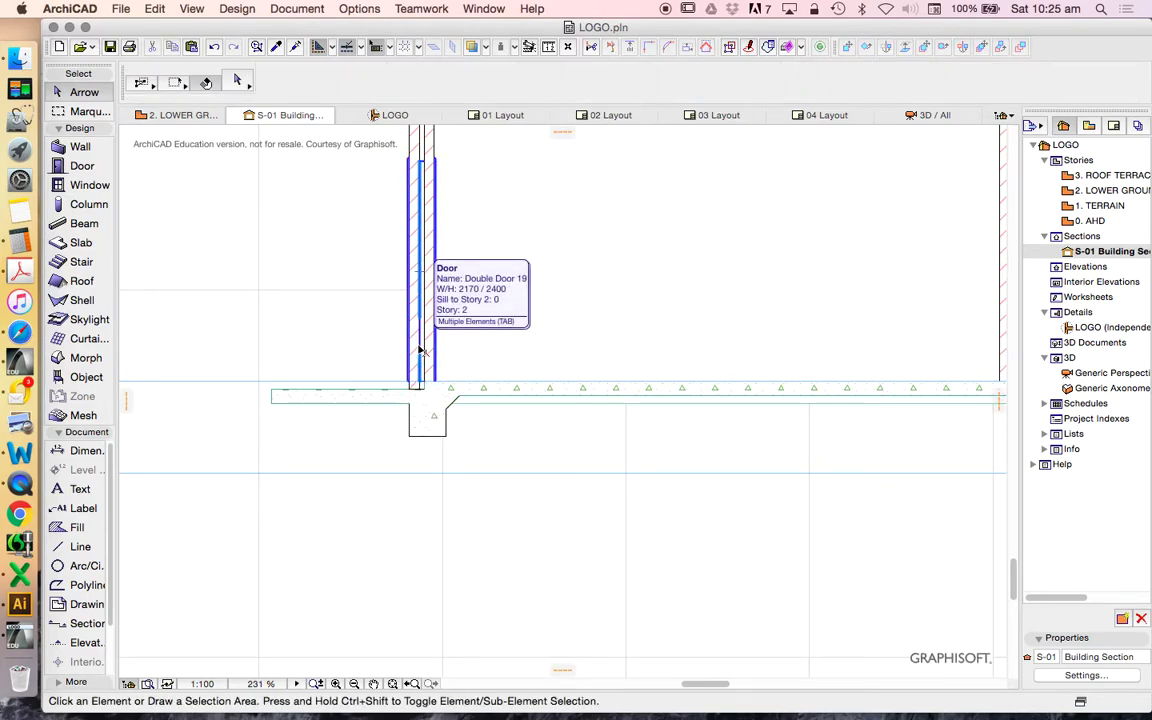
scroll(415, 395, down, 3)
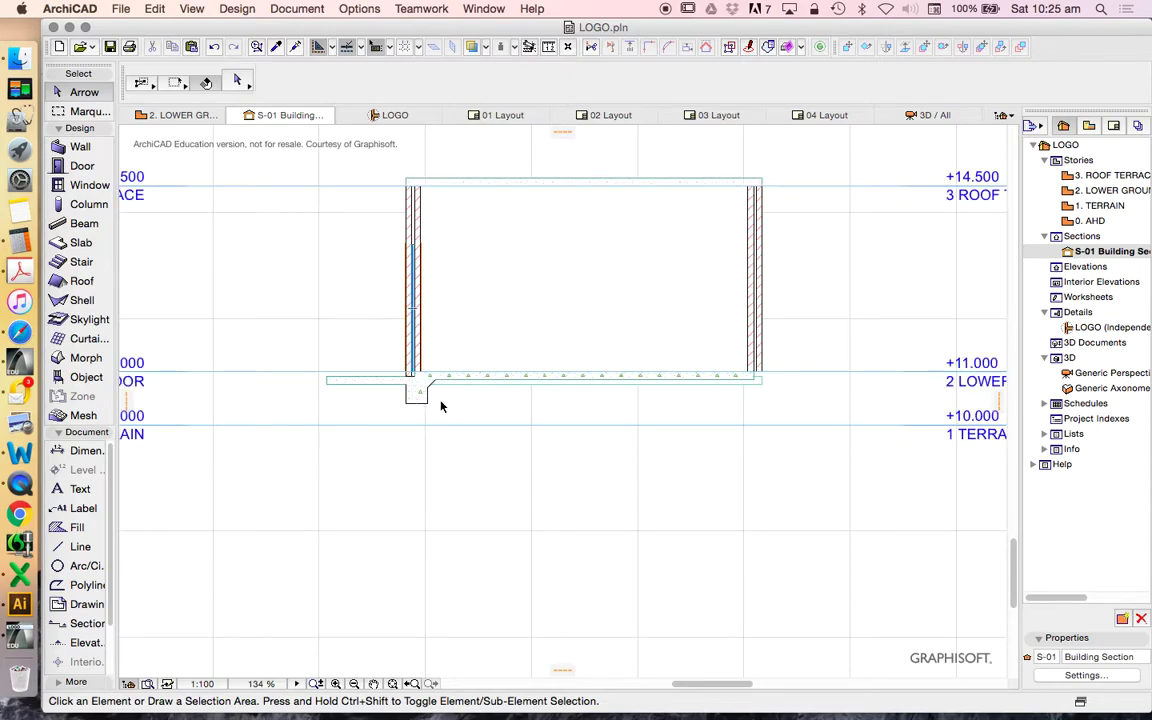
click(431, 404)
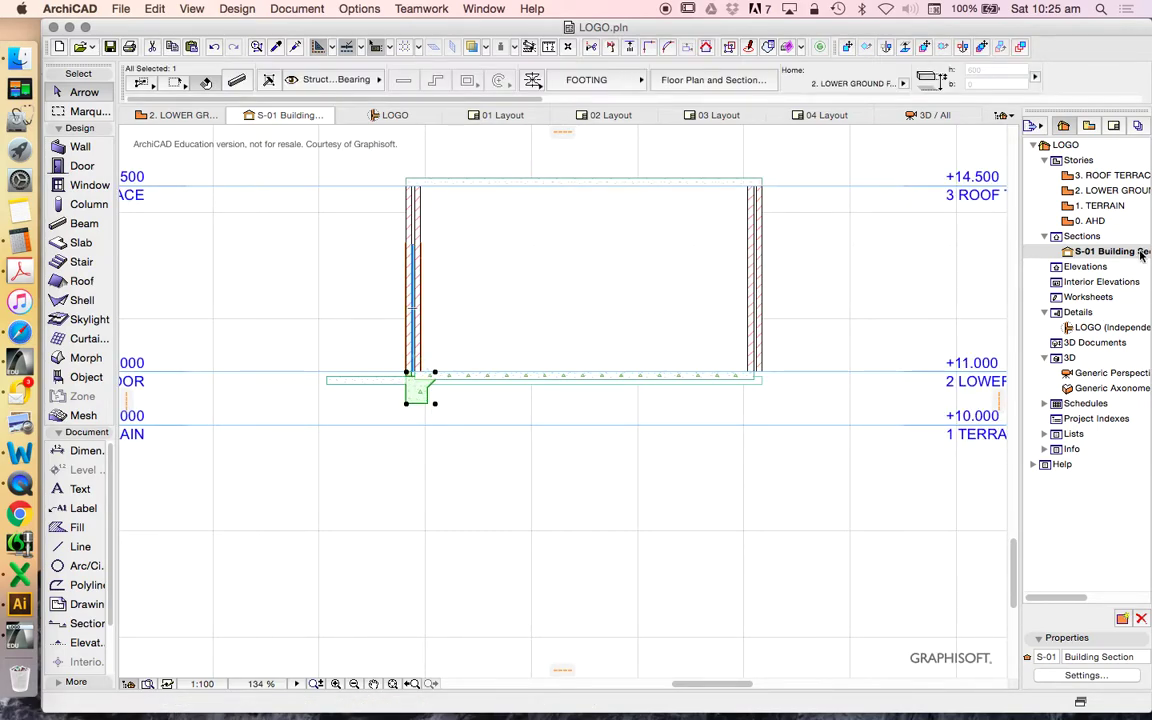
Open the TERRAIN story and show the Lower Ground Floor as its trace reference.
double_click(1100, 205)
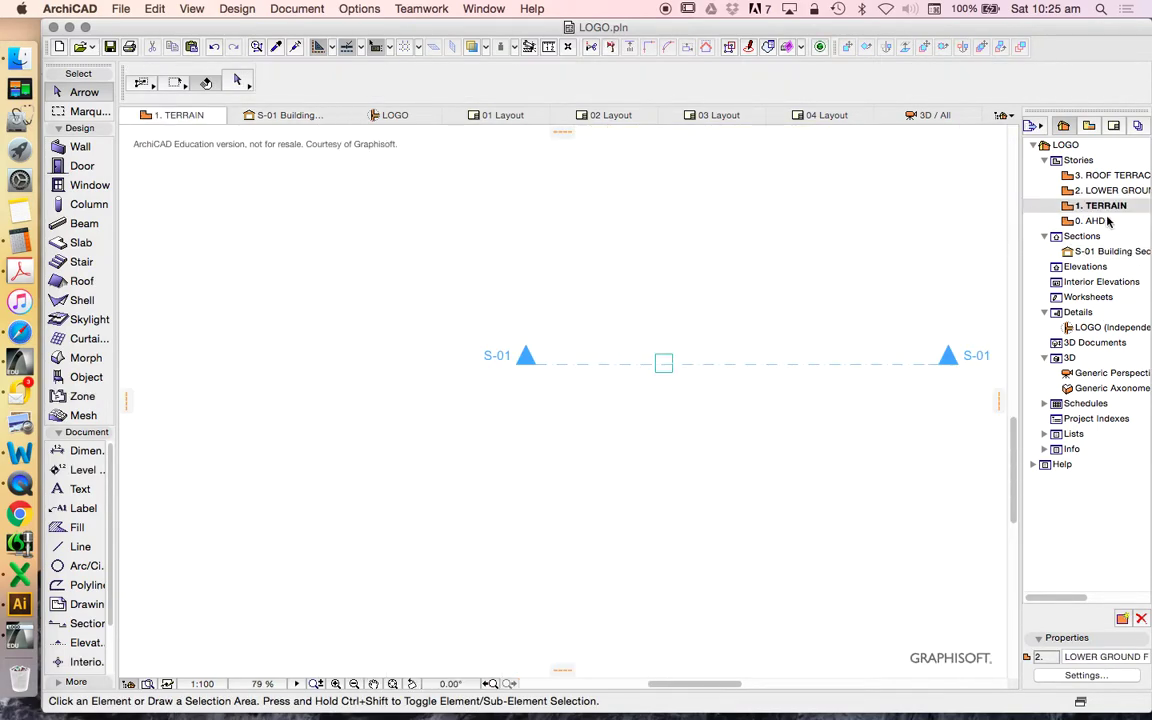
scroll(746, 368, down, 3)
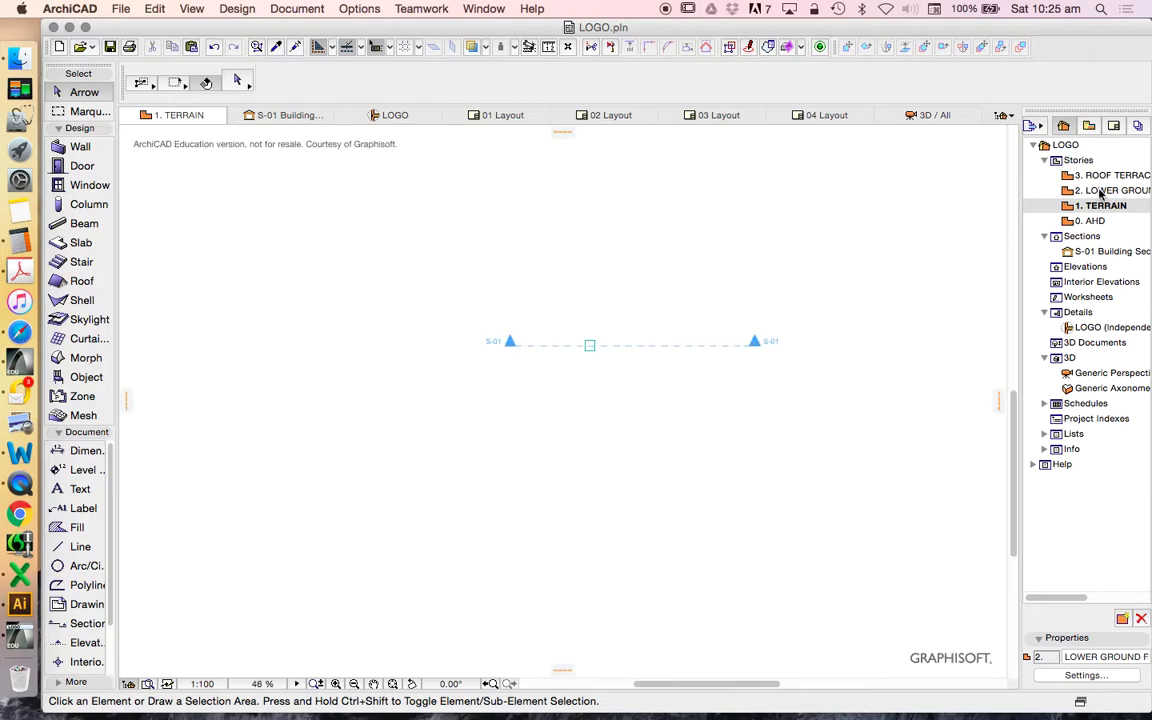
click(589, 346)
right_click(1100, 191)
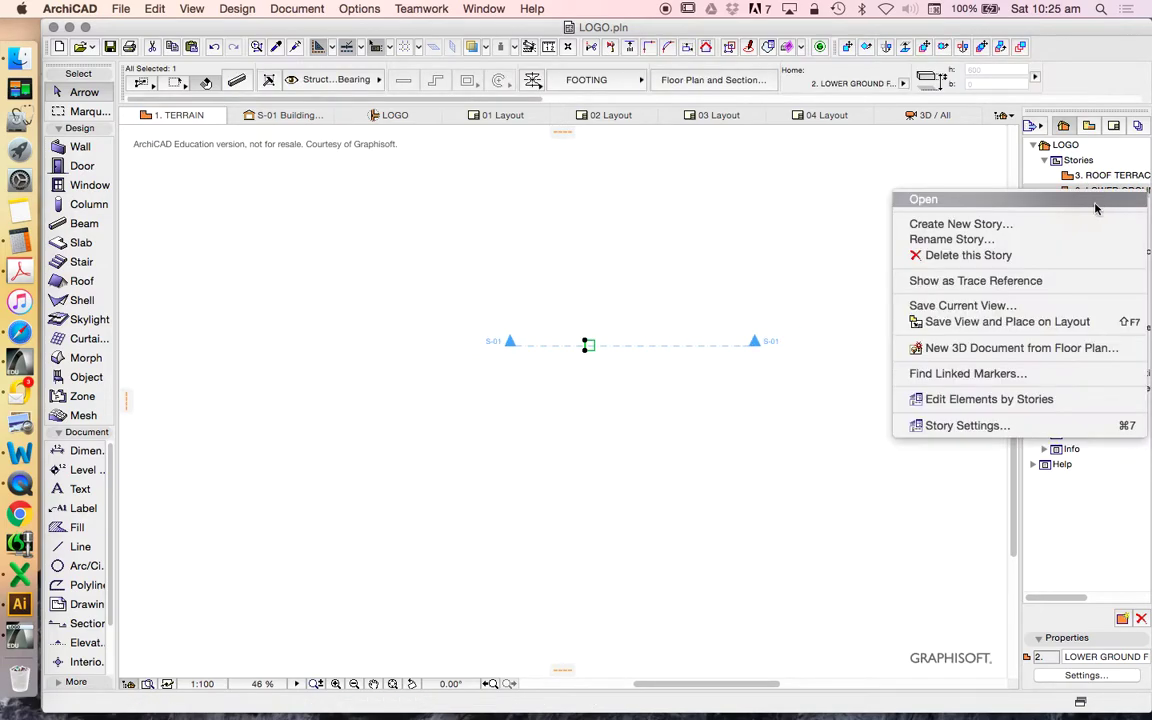
click(1020, 280)
scroll(585, 346, up, 4)
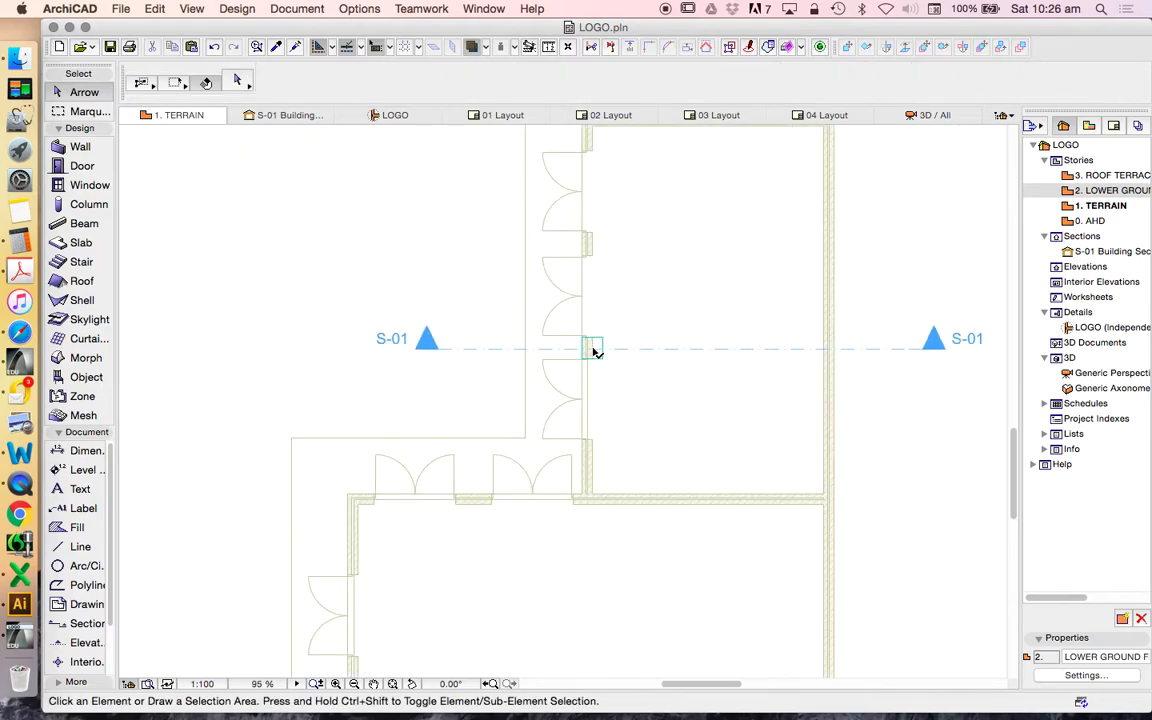
Draw a short FOOTING beam on the TERRAIN plan along the outer face of the wall pier between doors D011 and D010.
alt+click(605, 349)
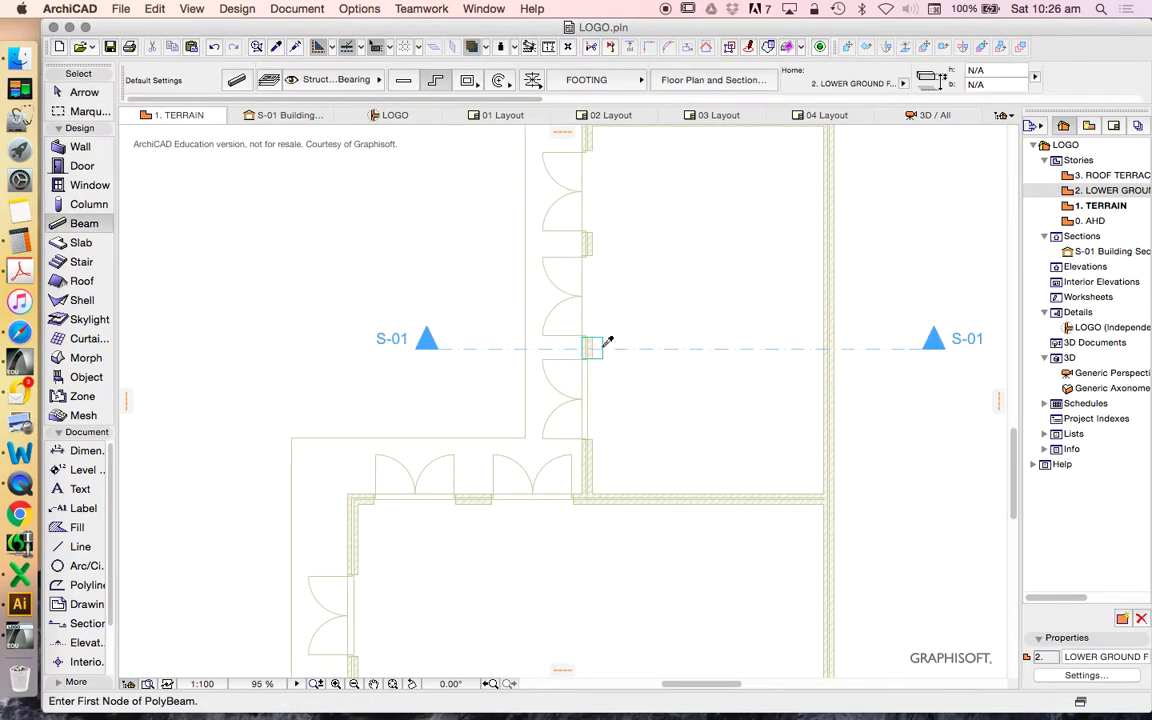
click(583, 254)
double_click(583, 233)
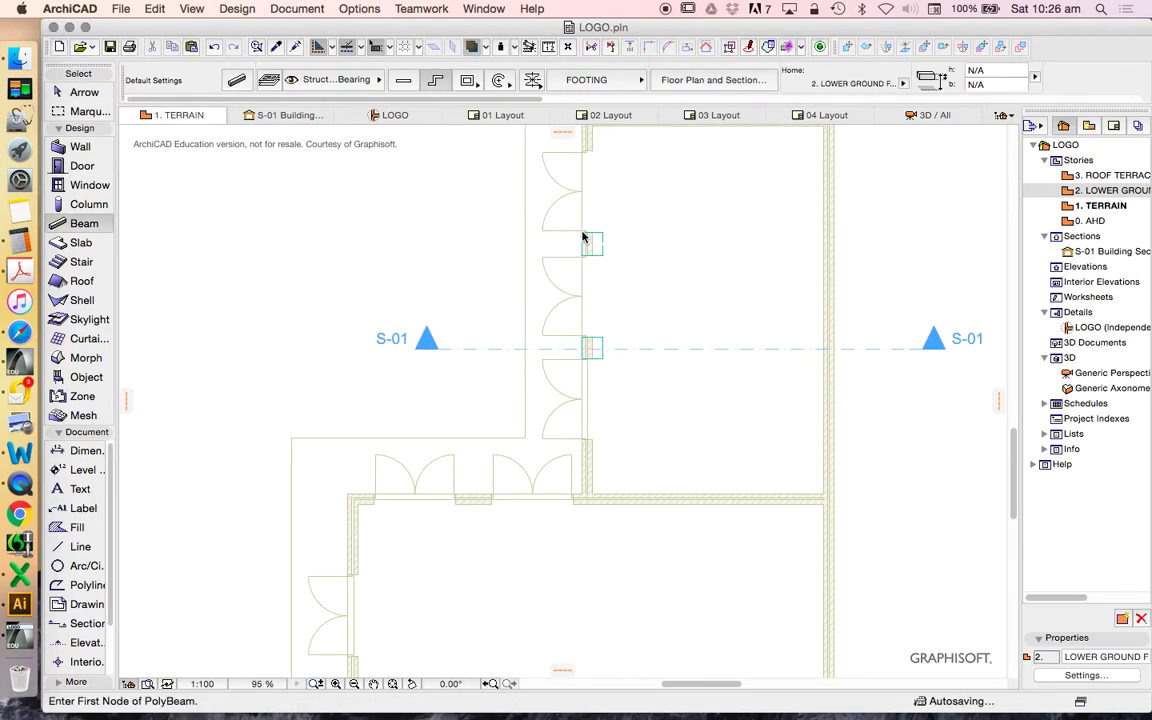
Draw a chained FOOTING beam on the TERRAIN plan along the outer wall face, from the D011 jamb clockwise around the corners to the D003 jamb.
scroll(583, 238, up, 2)
click(583, 238)
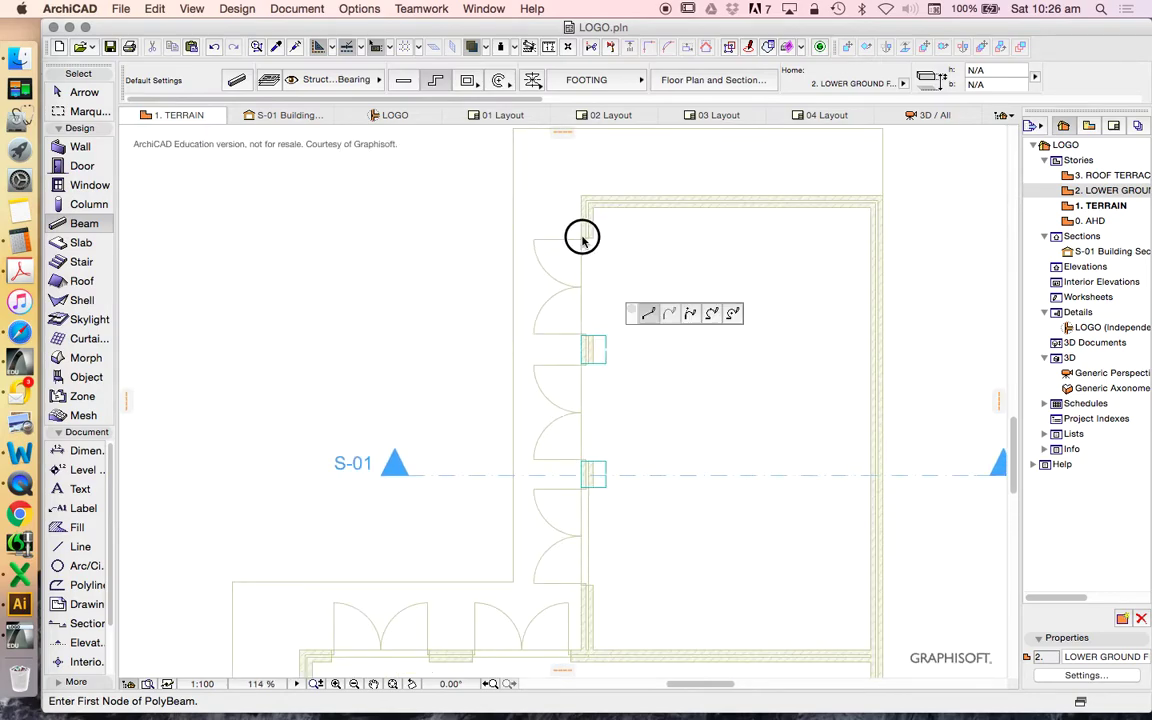
click(581, 196)
click(886, 195)
scroll(870, 200, down, 3)
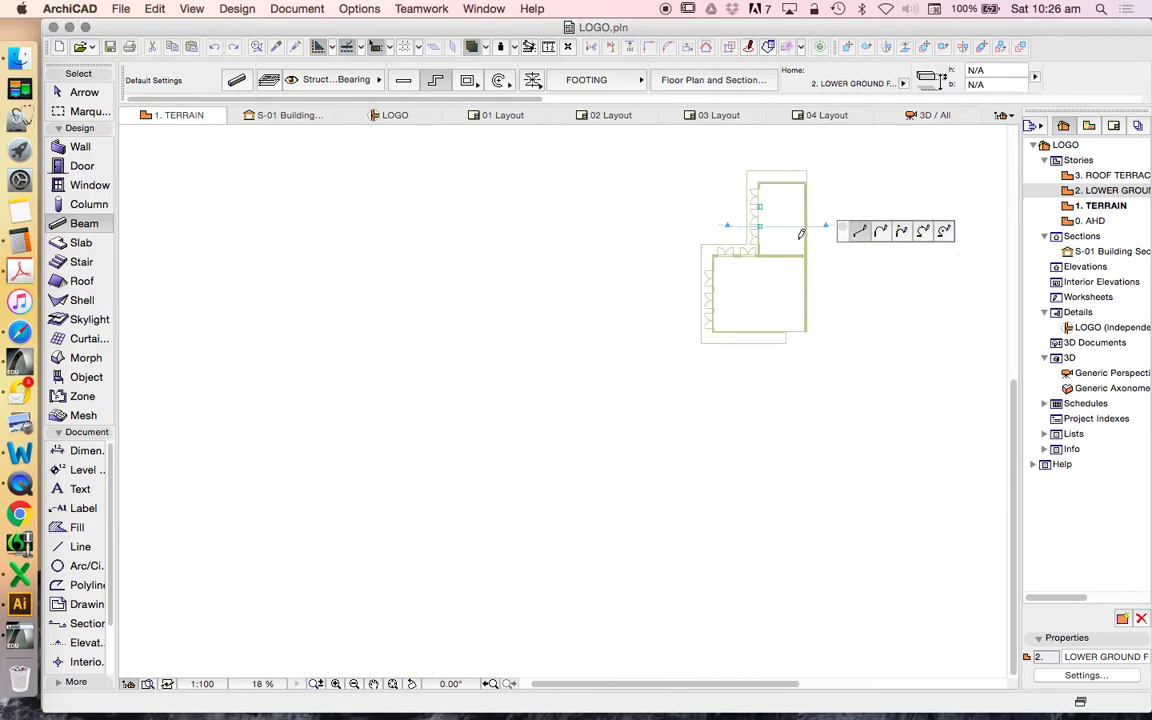
click(807, 332)
scroll(510, 330, up, 5)
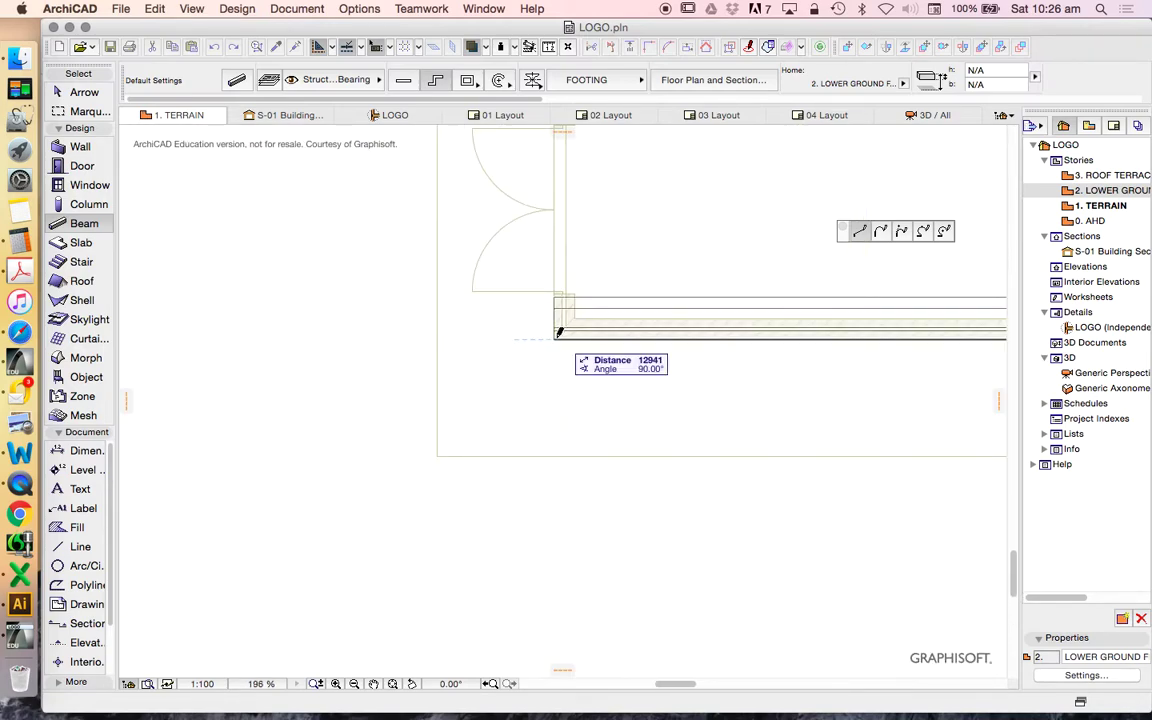
click(559, 332)
scroll(473, 469, down, 1)
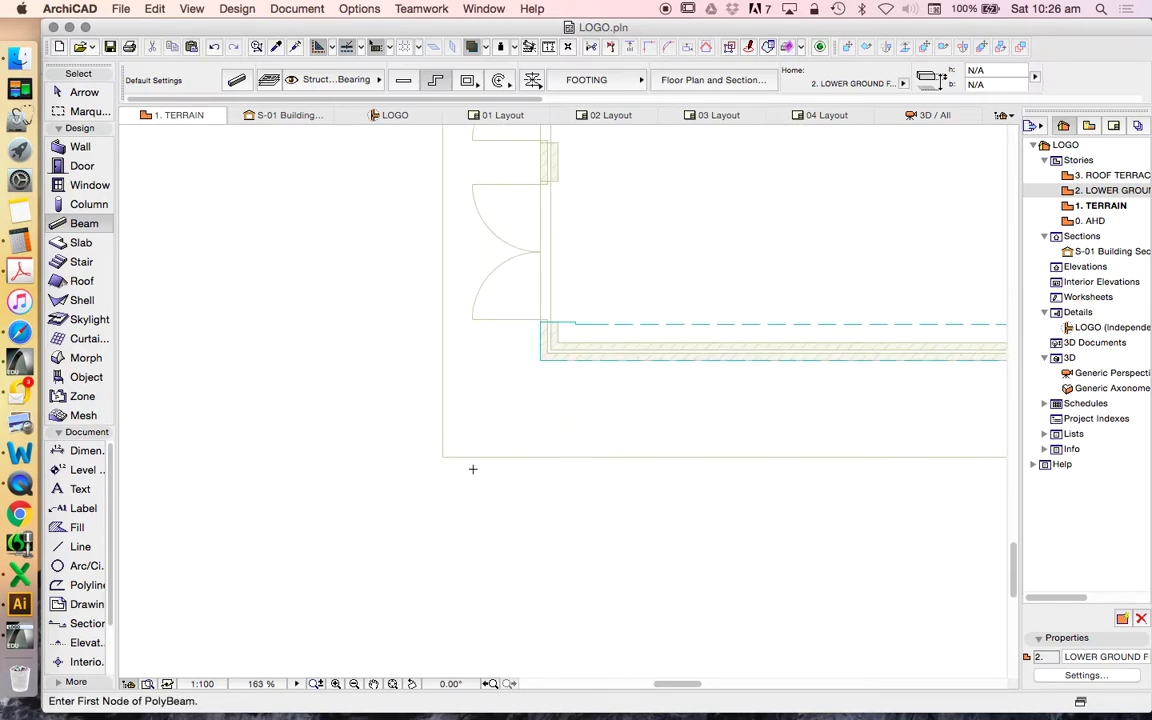
scroll(473, 469, down, 8)
key(Escape)
scroll(573, 393, up, 4)
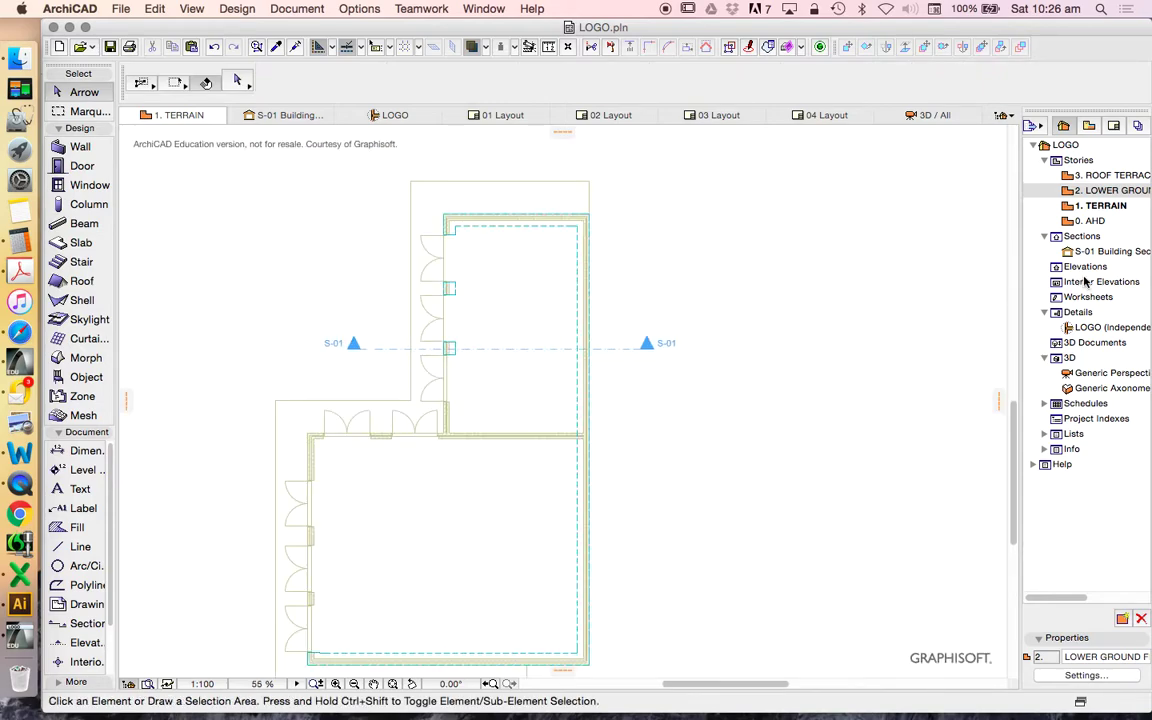
Check the footings beneath both external walls in section S-01.
double_click(1064, 252)
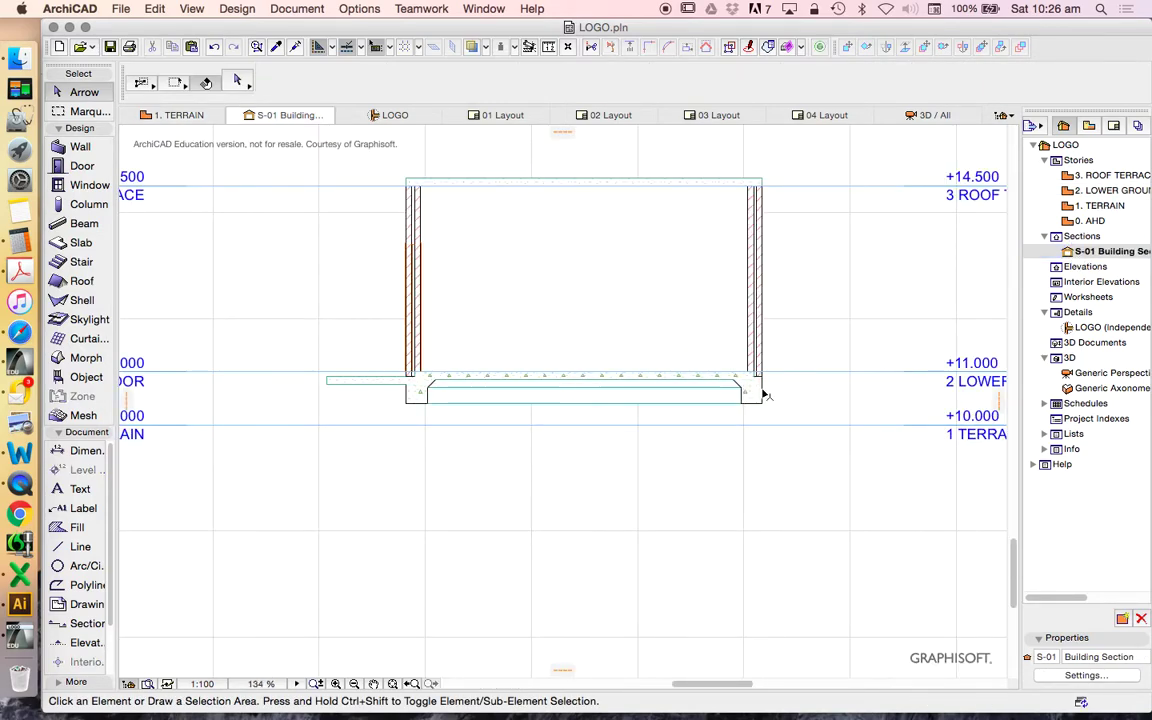
scroll(820, 400, down, 3)
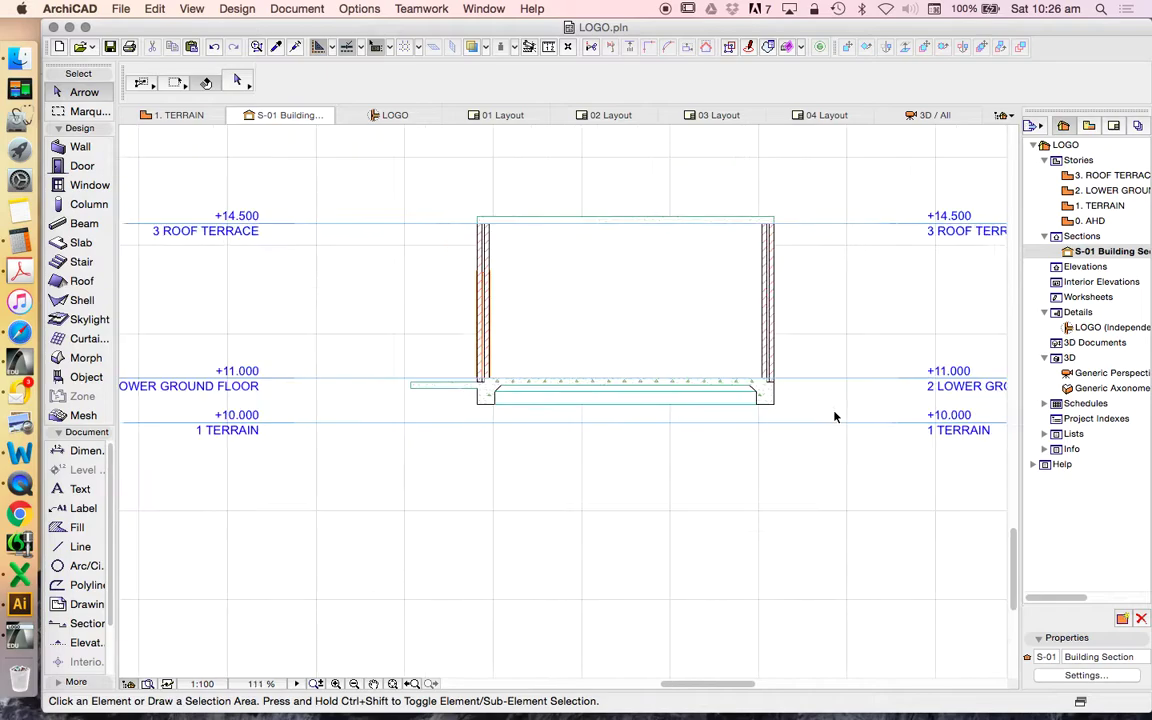
scroll(795, 419, up, 4)
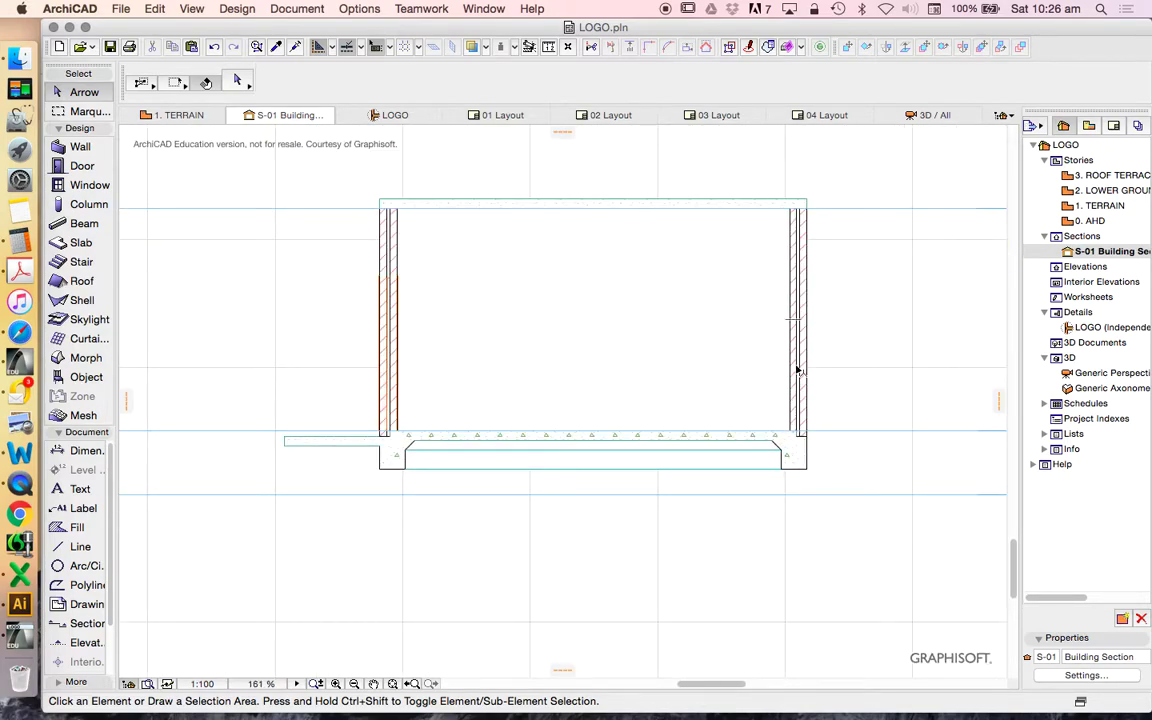
Open the 3D view from the Lower Ground Floor plan and examine the building and its footings from several sides.
double_click(1097, 193)
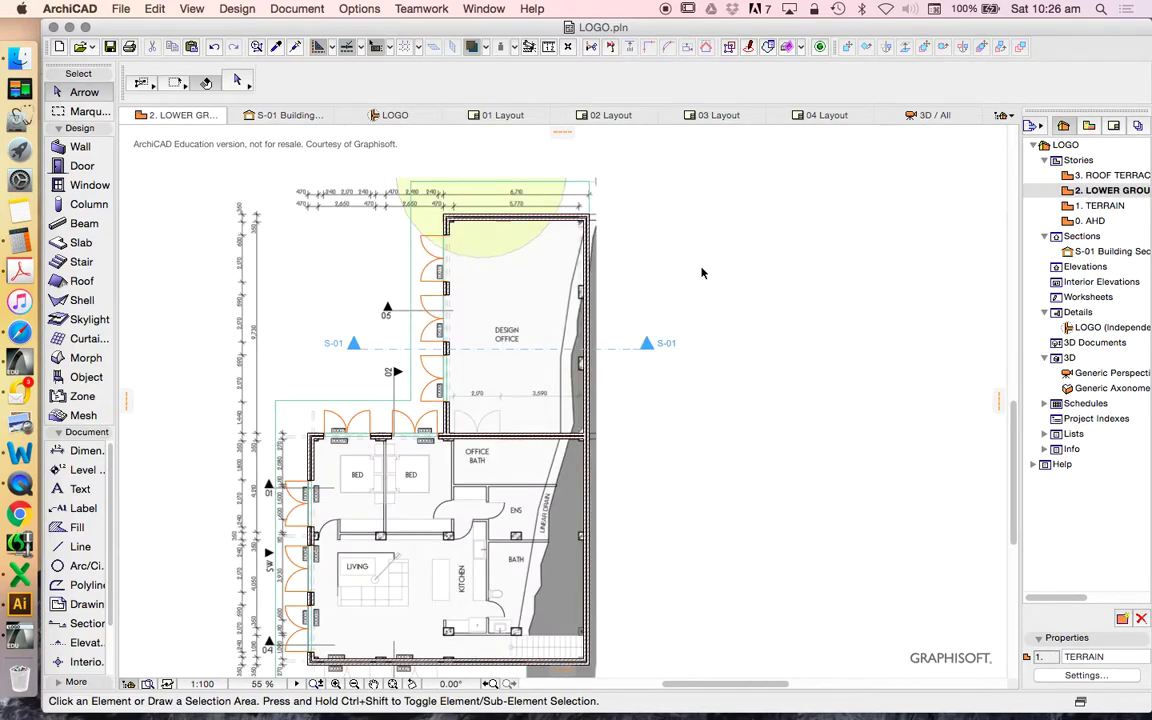
right_click(872, 272)
click(940, 503)
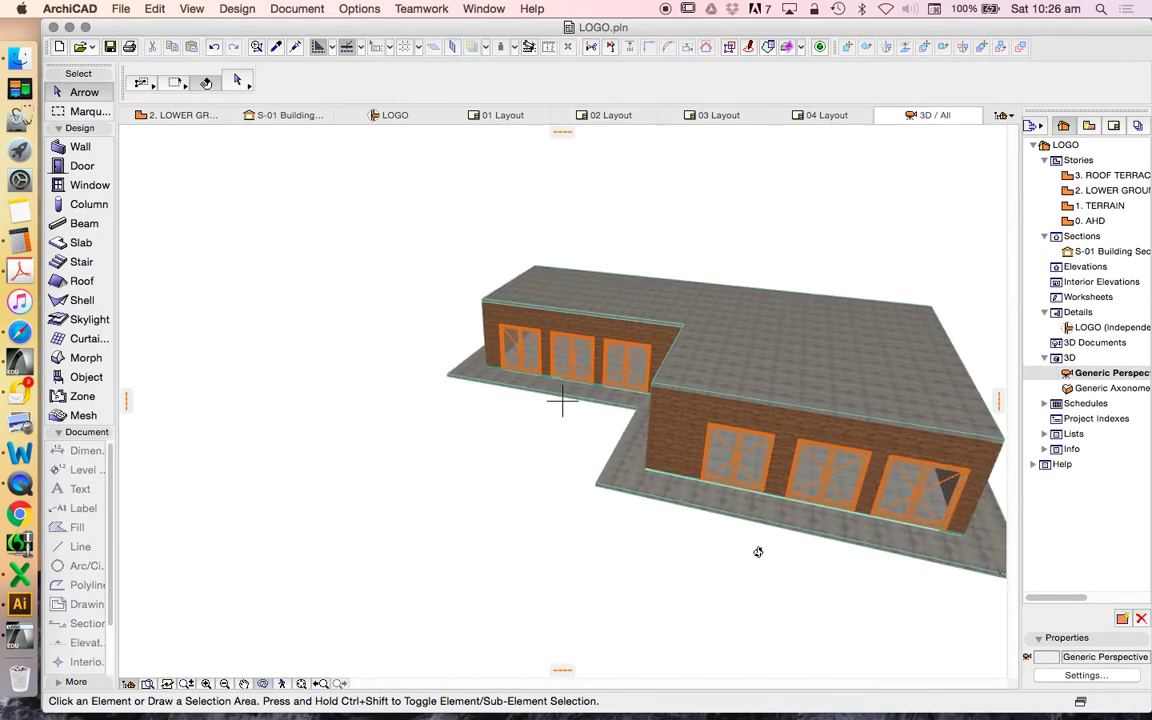
drag(800, 531, 801, 430)
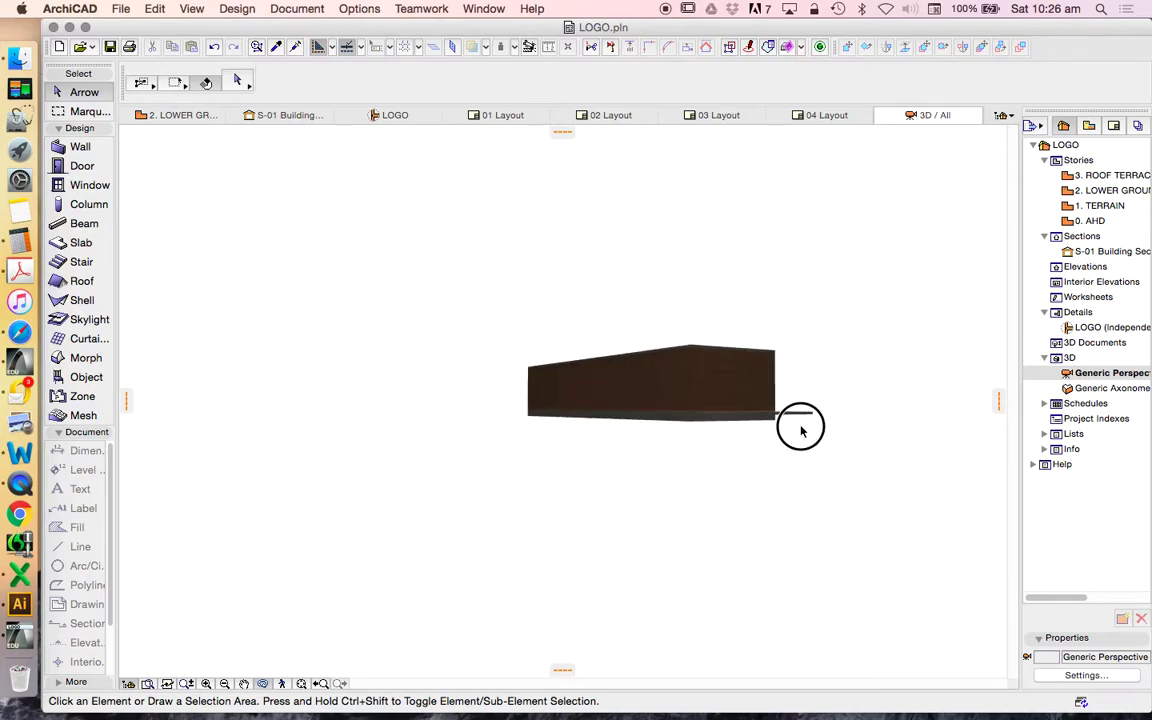
drag(812, 482, 571, 478)
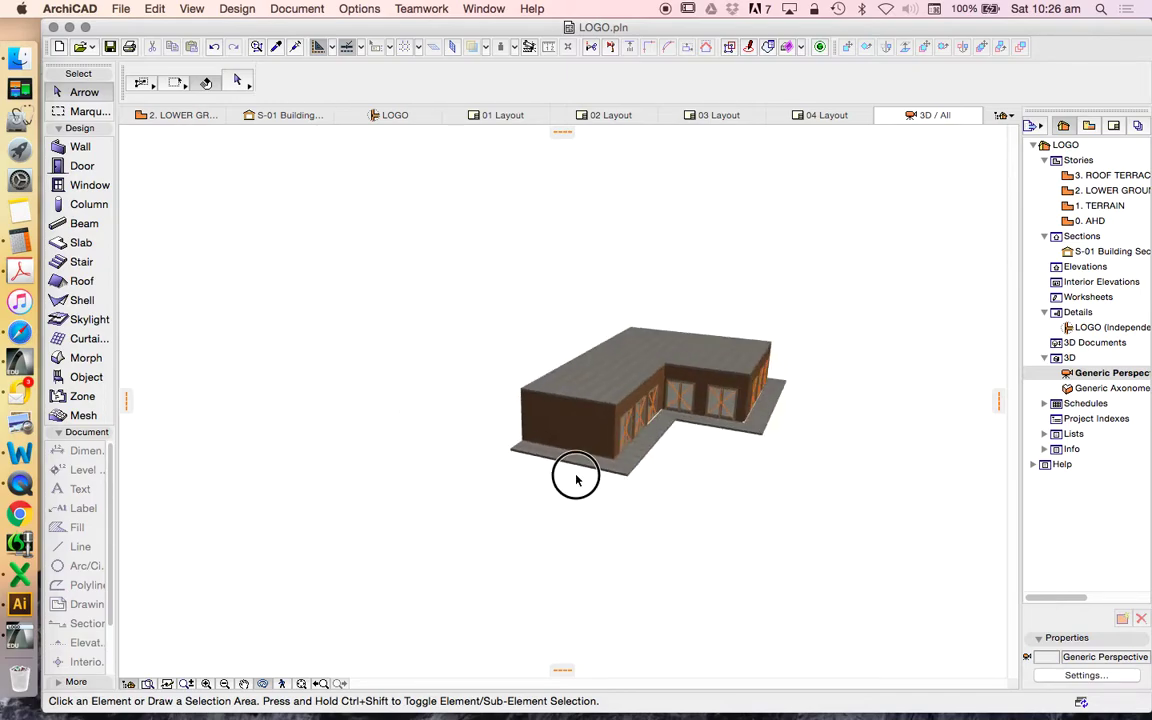
drag(407, 472, 373, 571)
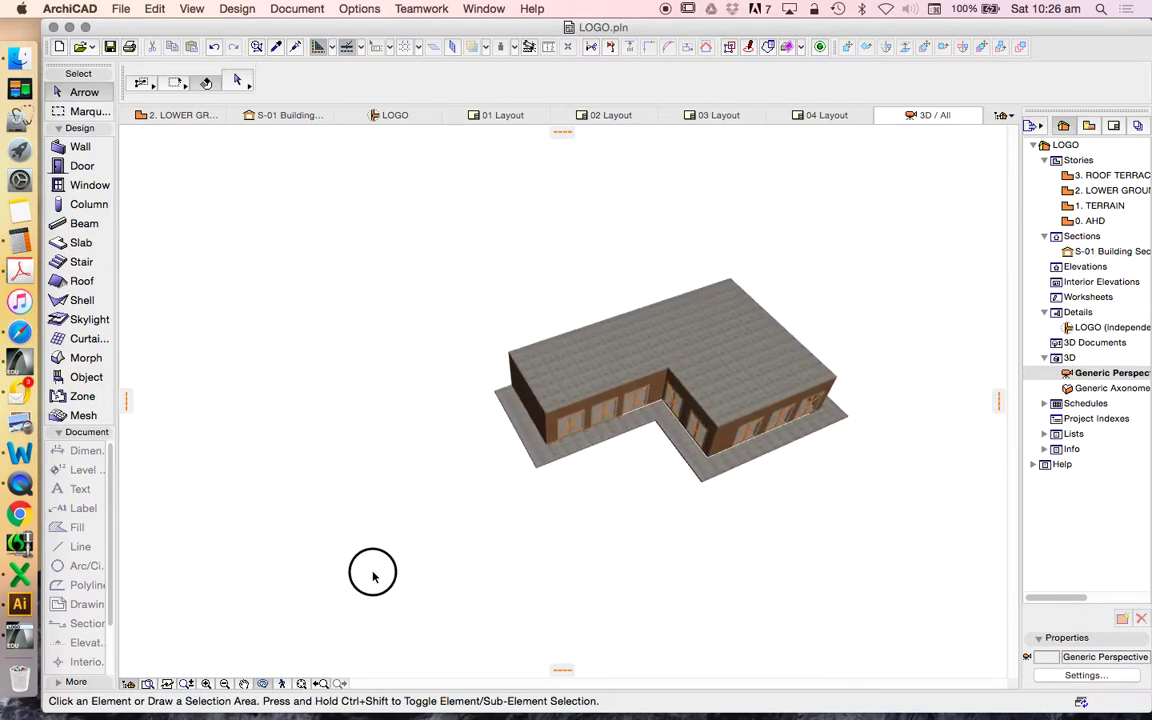